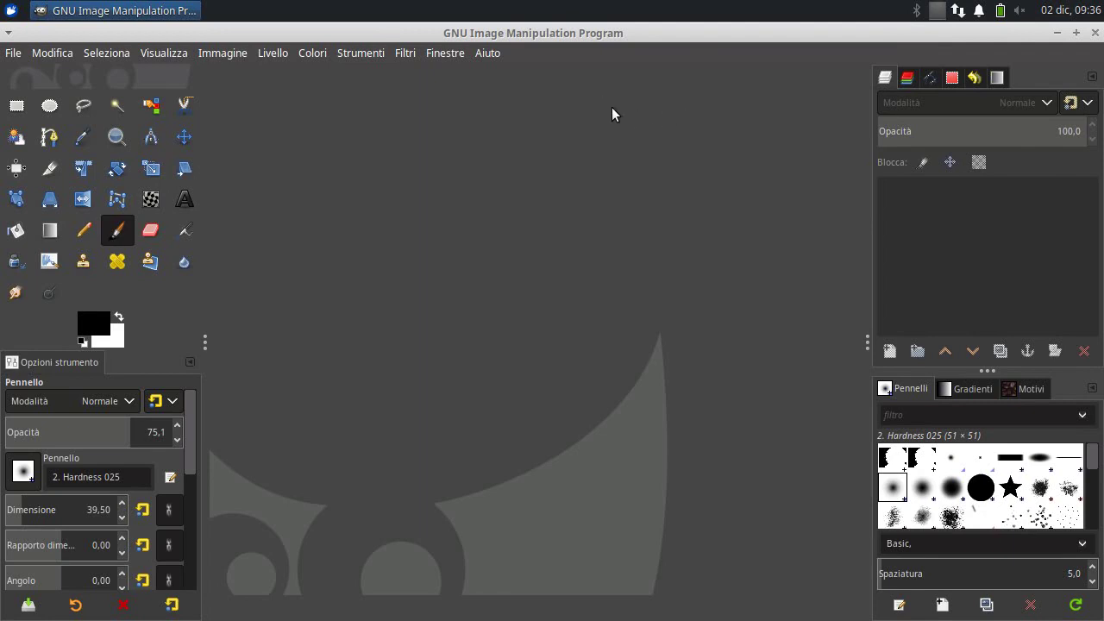
Open '1920px1080 Capelli Ricci Neri.jpg' from the Scrivania (desktop) folder via File > Apri
{"action": "left_click", "coordinate": [14, 53]}
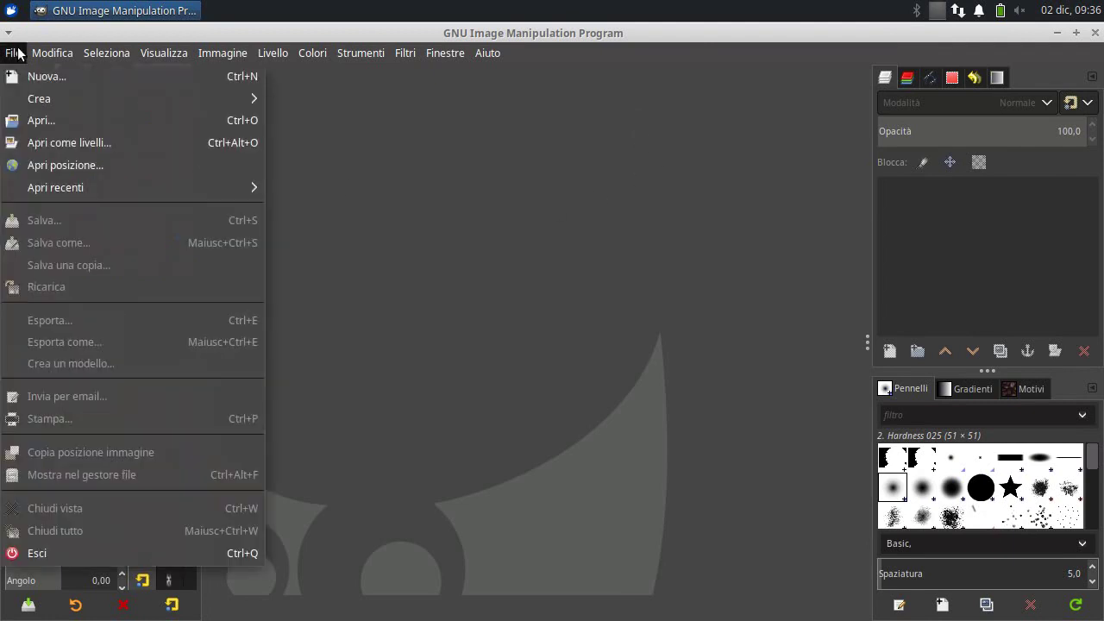
{"action": "left_click", "coordinate": [97, 126]}
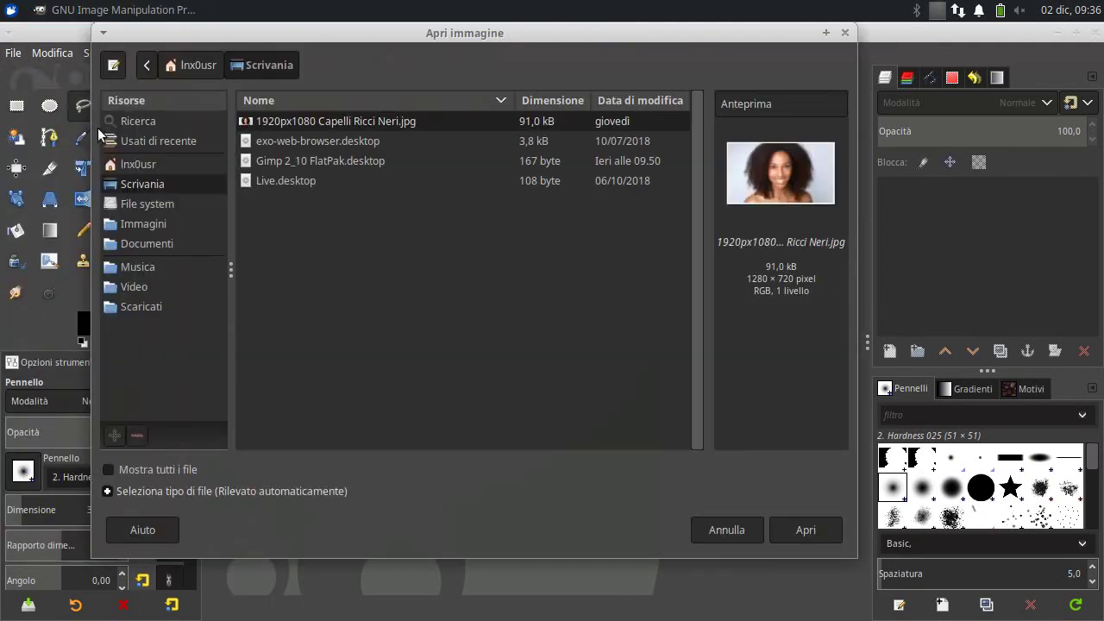
{"action": "double_click", "coordinate": [335, 121]}
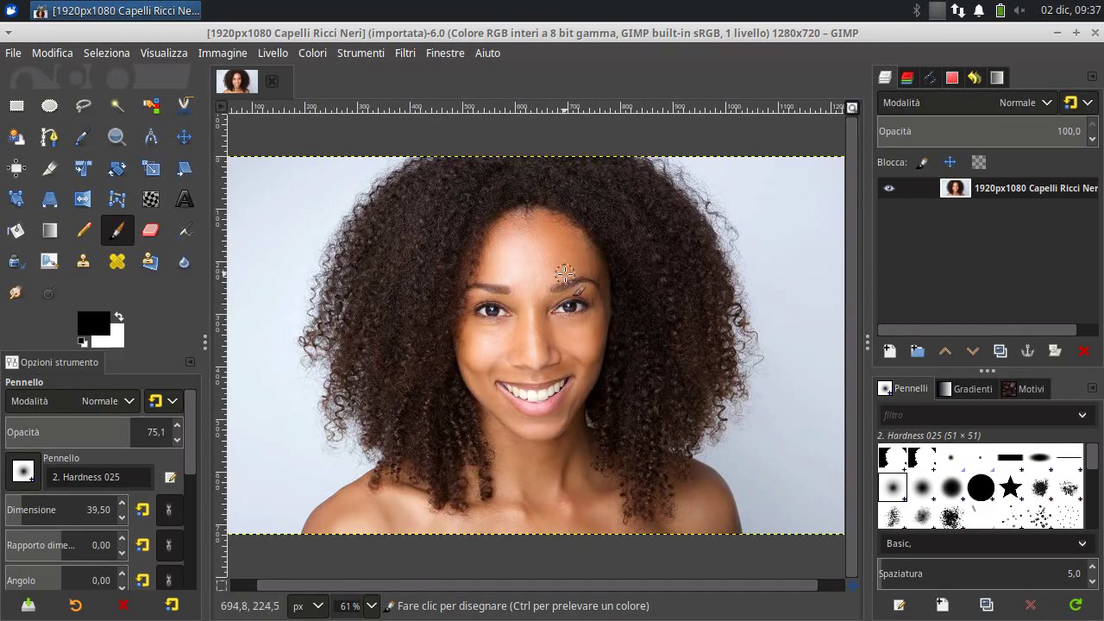
Duplicate the portrait layer and name the copy 'Preparazione Maschera'
{"action": "right_click", "coordinate": [955, 195]}
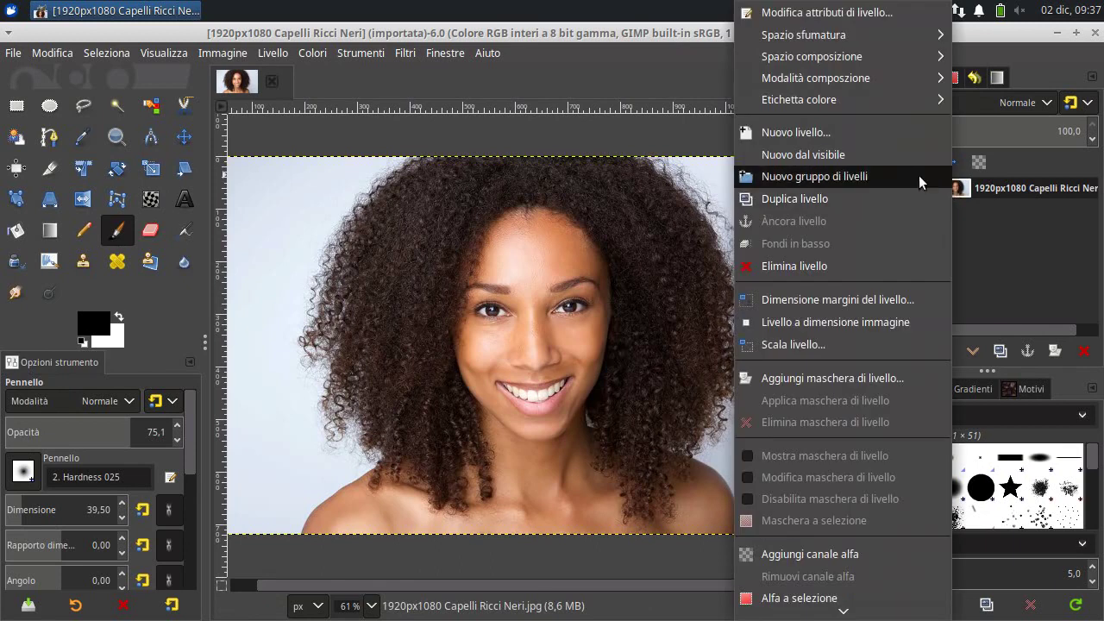
{"action": "left_click", "coordinate": [856, 199]}
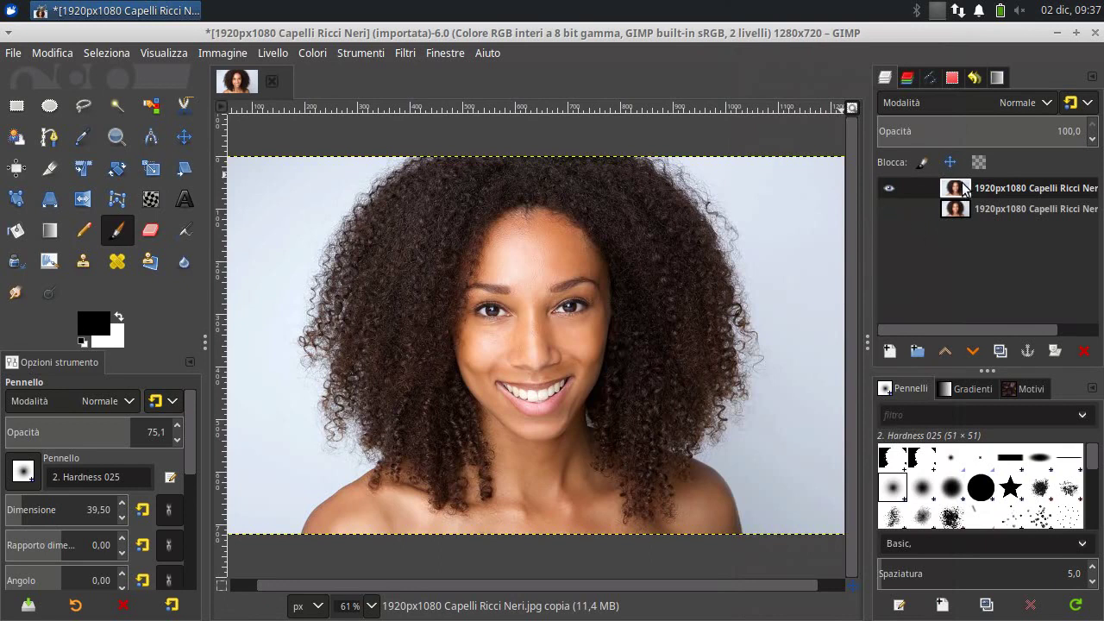
{"action": "double_click", "coordinate": [993, 188]}
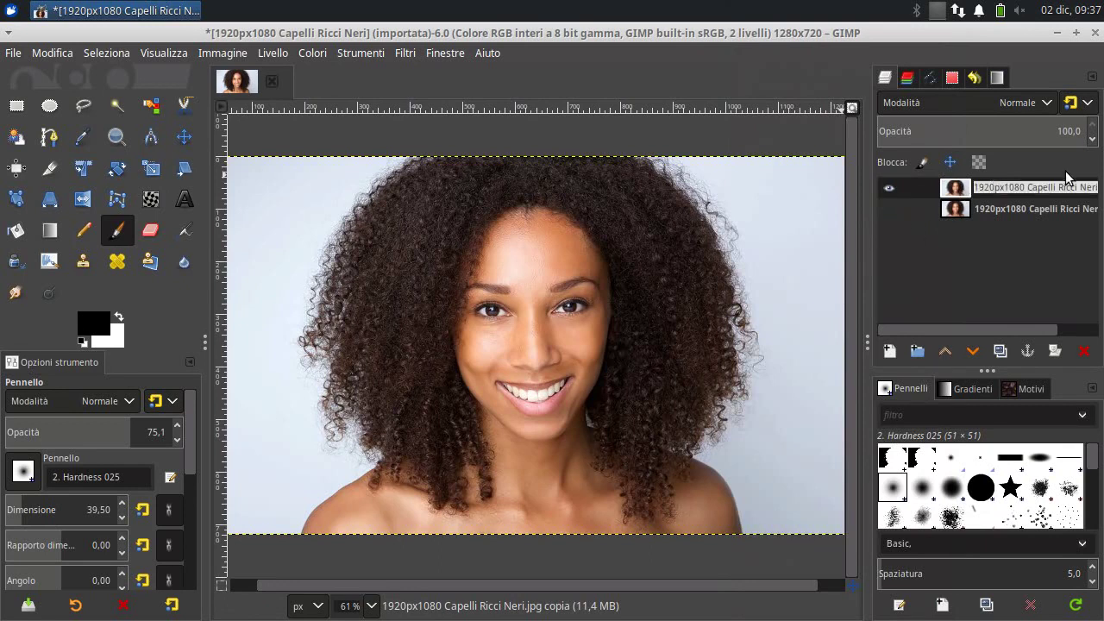
{"action": "type", "text": "Preparazione Maschera"}
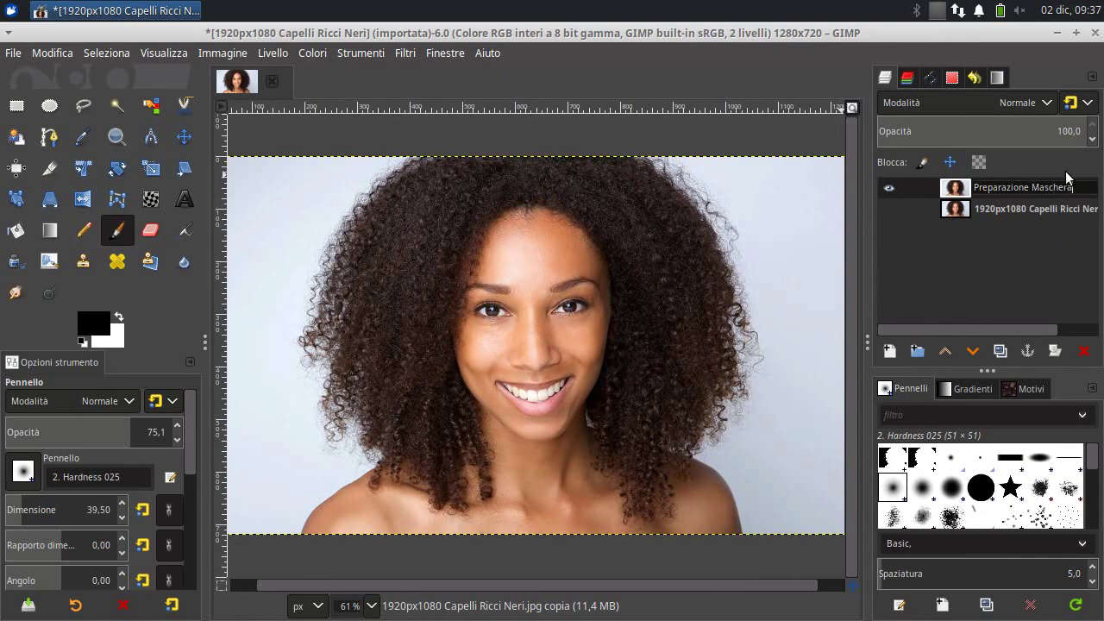
{"action": "key", "text": "Return"}
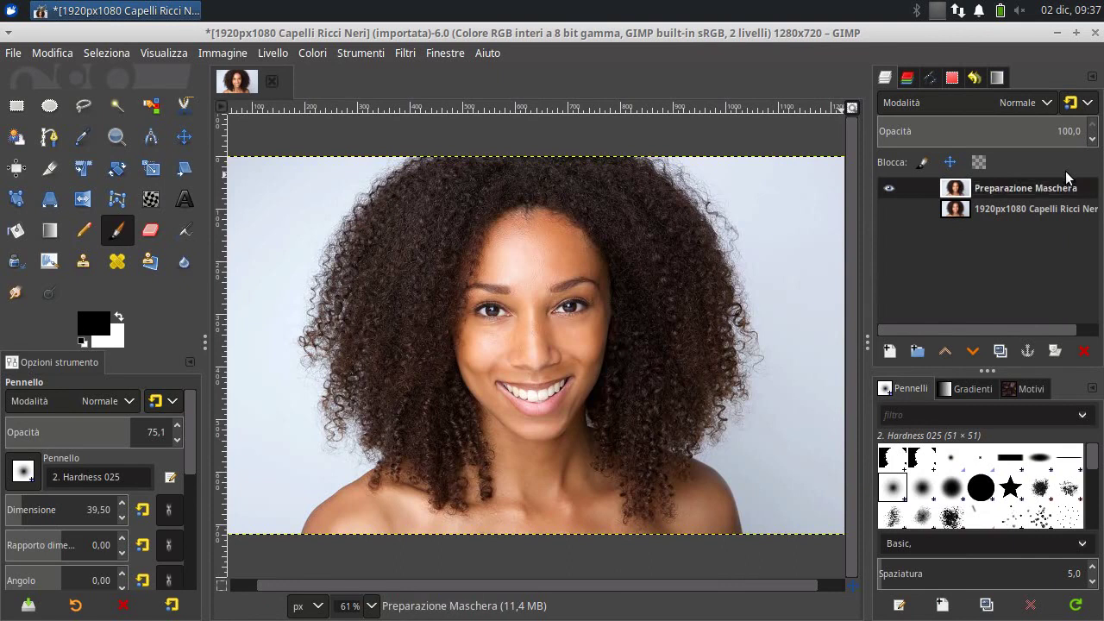
Rename the bottom layer 'Originale' and make Preparazione Maschera the active layer
{"action": "double_click", "coordinate": [1041, 208]}
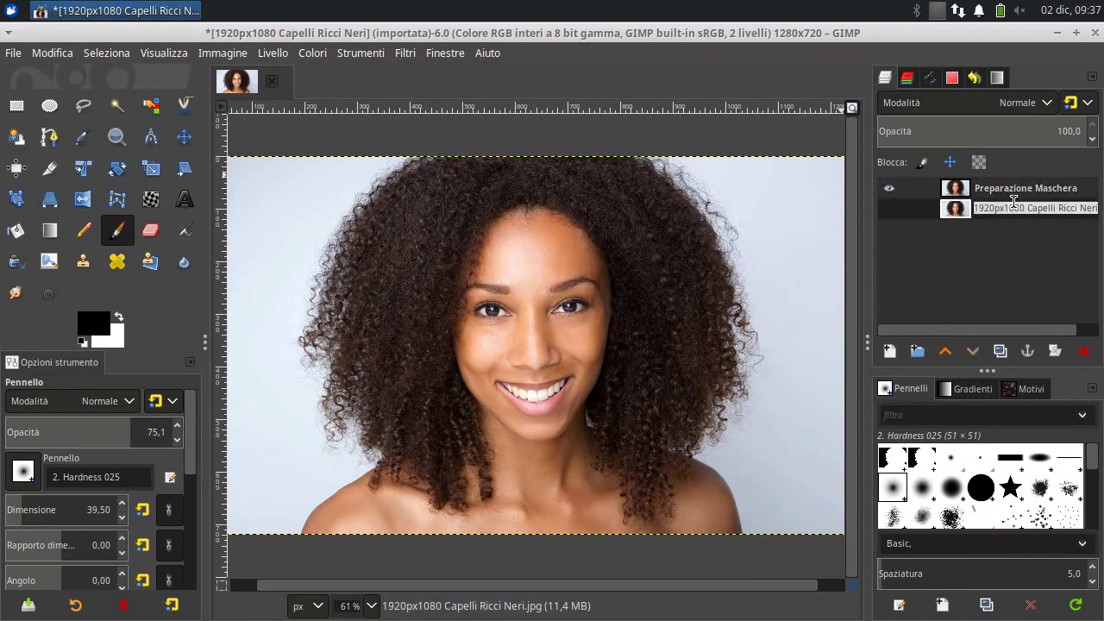
{"action": "type", "text": "Originale"}
{"action": "key", "text": "Return"}
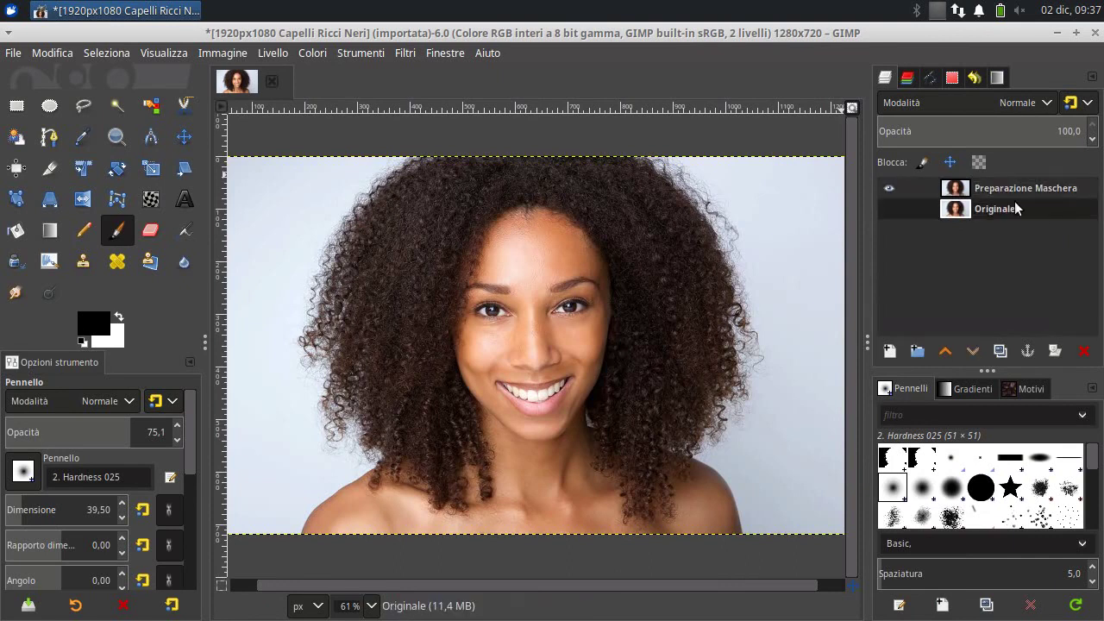
{"action": "left_click", "coordinate": [958, 186]}
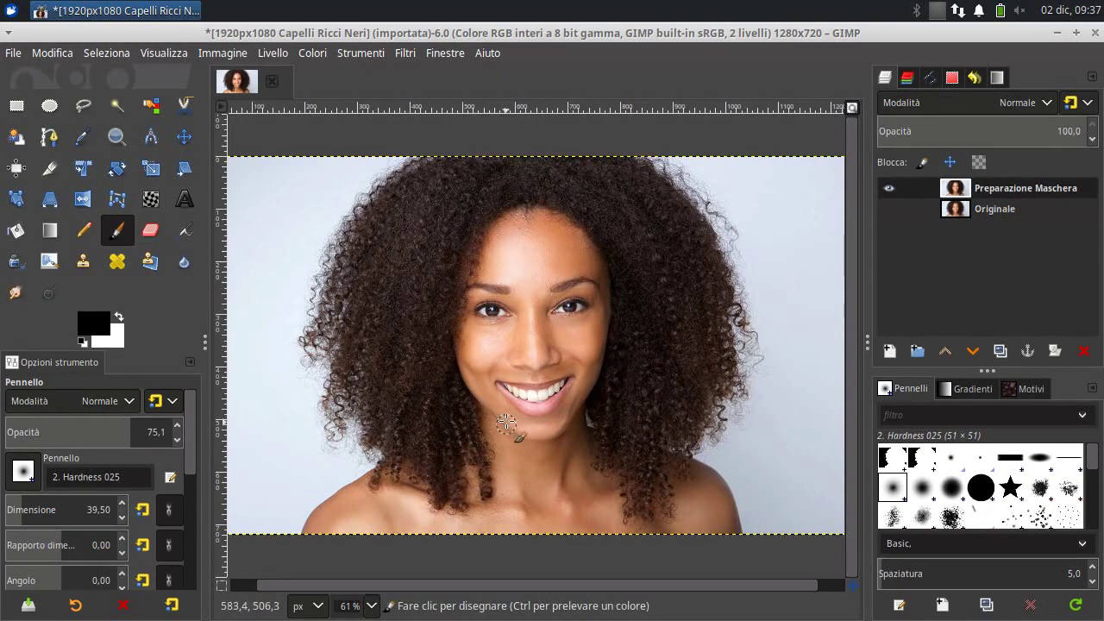
In Livelli, set the white point by sampling the grey background, then arm the black-point picker
{"action": "left_click", "coordinate": [321, 52]}
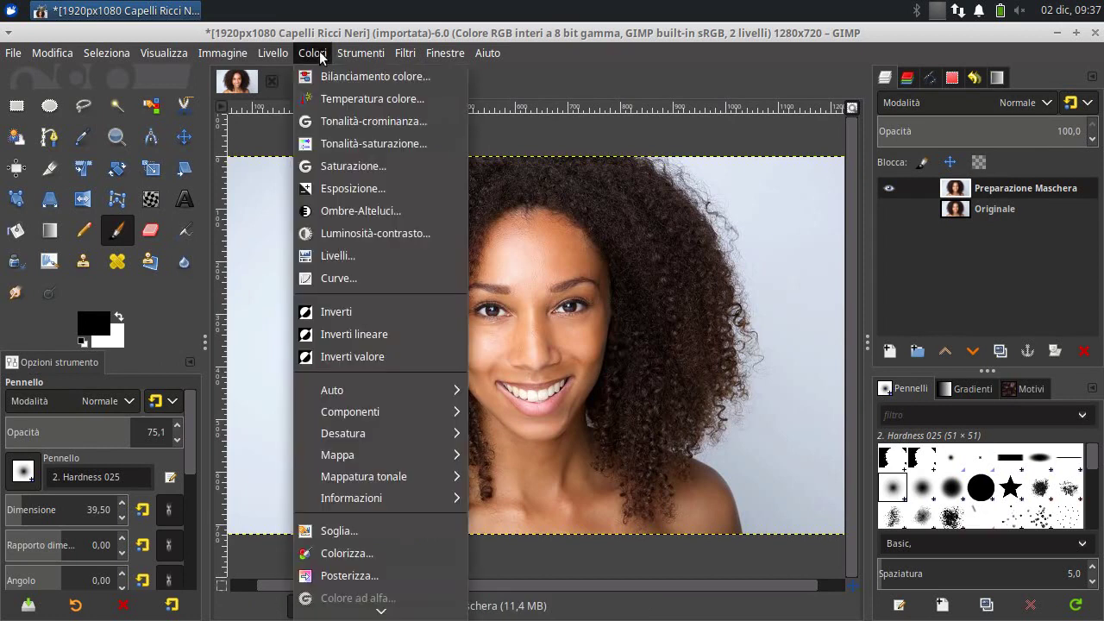
{"action": "left_click", "coordinate": [352, 256]}
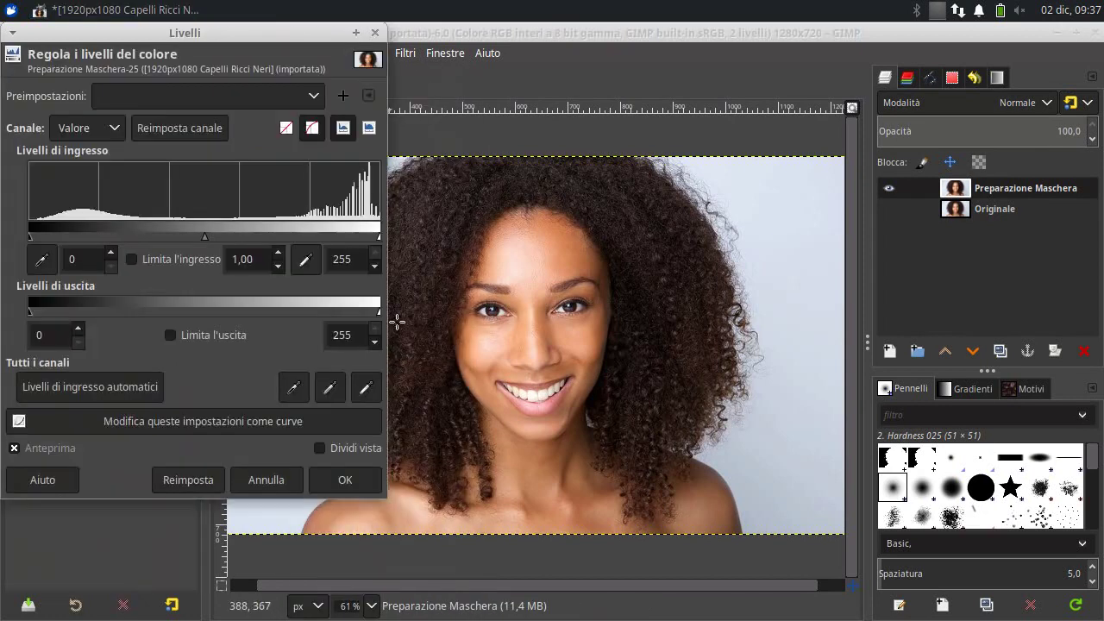
{"action": "left_click_drag", "start_coordinate": [305, 36], "coordinate": [316, 35]}
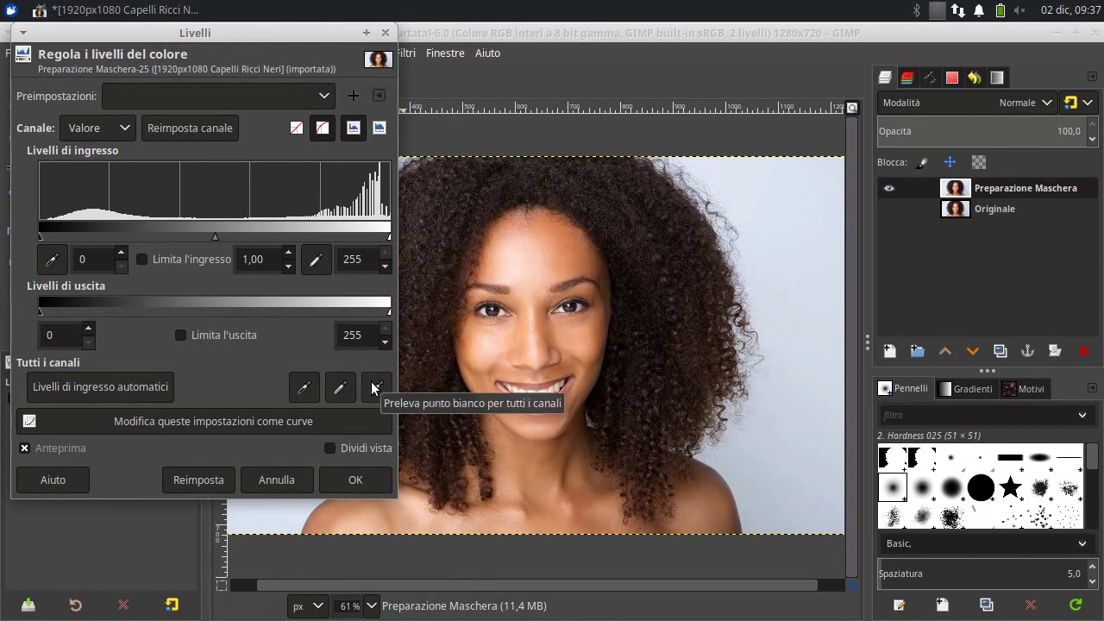
{"action": "left_click", "coordinate": [374, 389]}
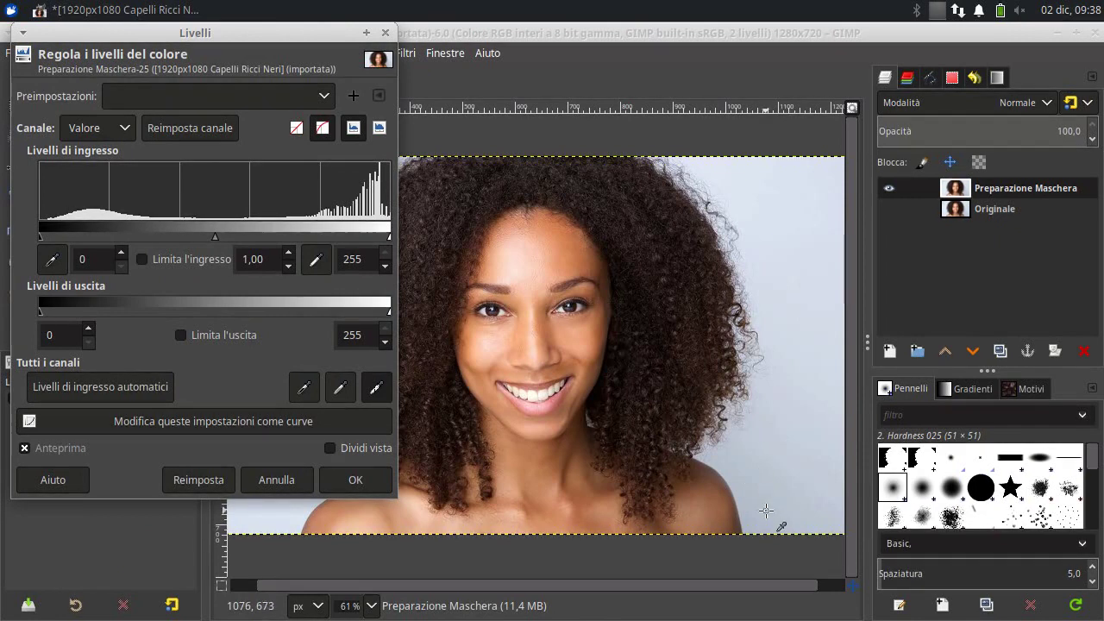
{"action": "left_click", "coordinate": [765, 509]}
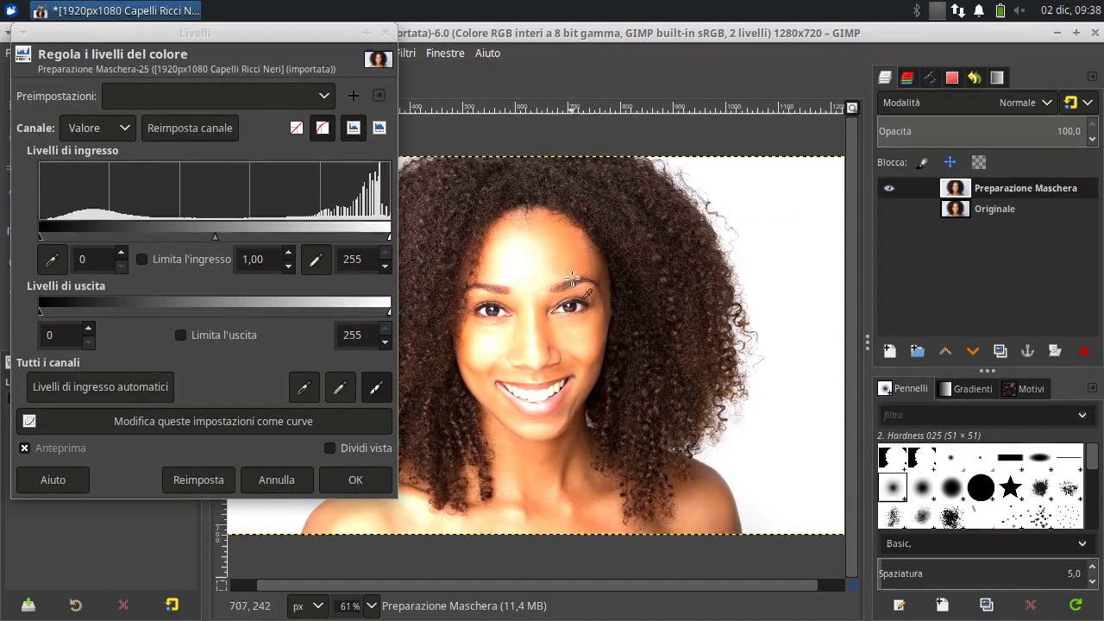
{"action": "left_click", "coordinate": [301, 394]}
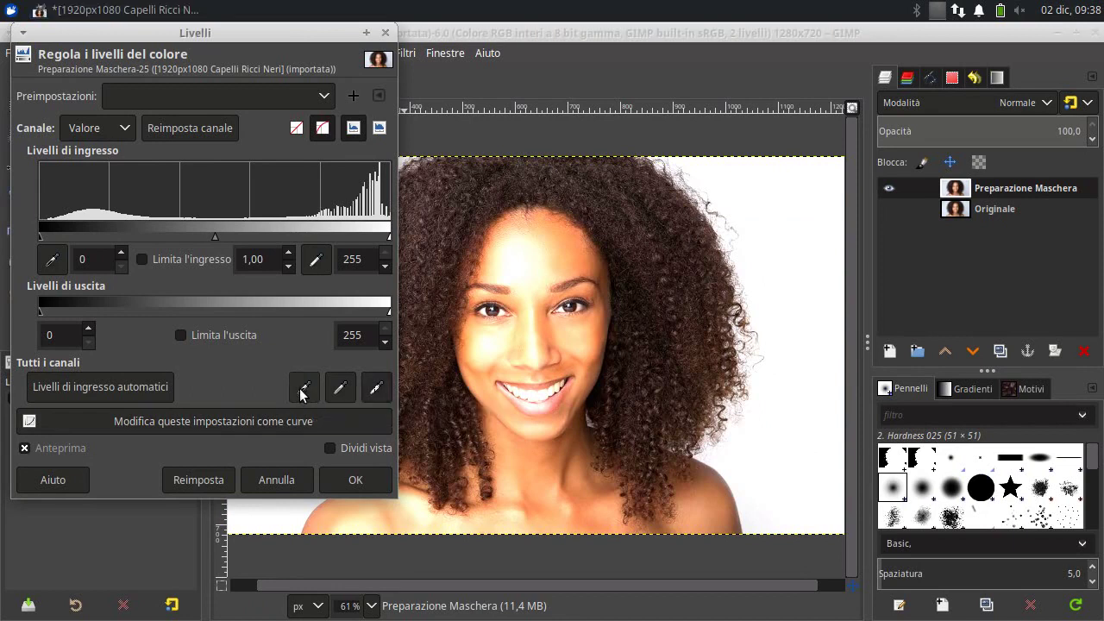
{"action": "left_click_drag", "start_coordinate": [325, 40], "coordinate": [337, 338]}
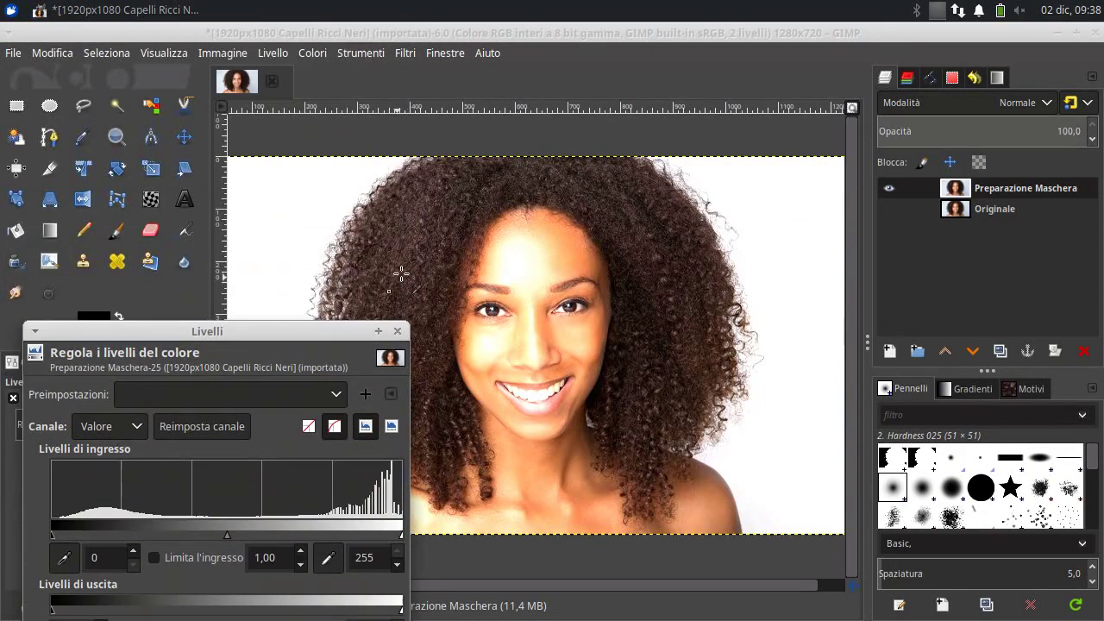
Set the black point from the dark hair, lower midtone gamma to 0,64 and apply Levels
{"action": "left_click", "coordinate": [406, 196]}
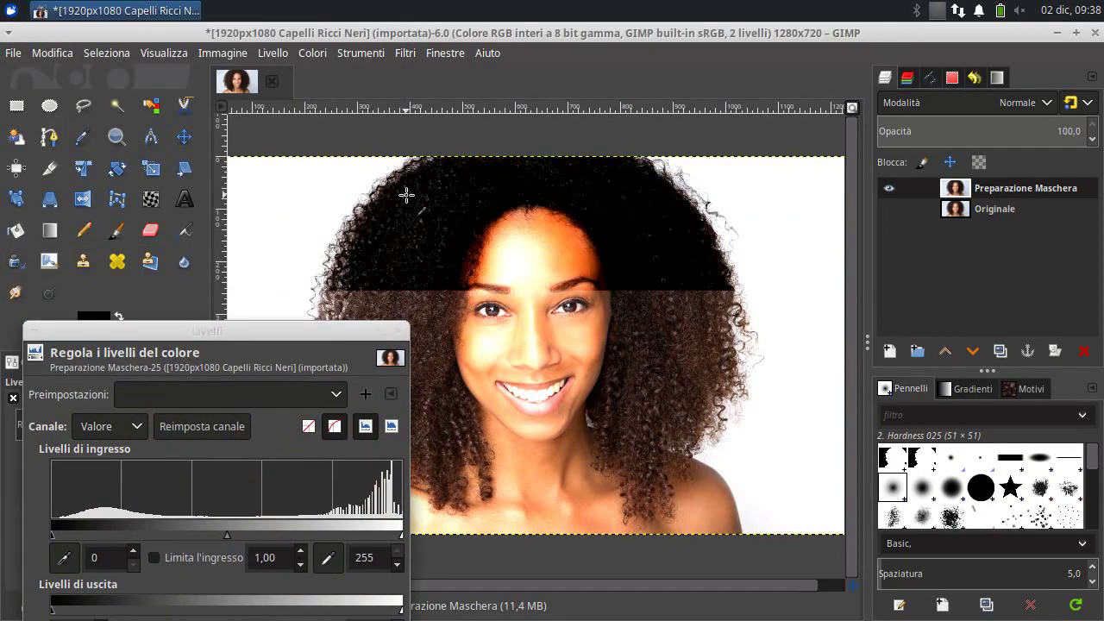
{"action": "mouse_move", "coordinate": [349, 337]}
{"action": "left_mouse_down"}
{"action": "mouse_move", "coordinate": [461, 331]}
{"action": "mouse_move", "coordinate": [363, 92]}
{"action": "left_mouse_up"}
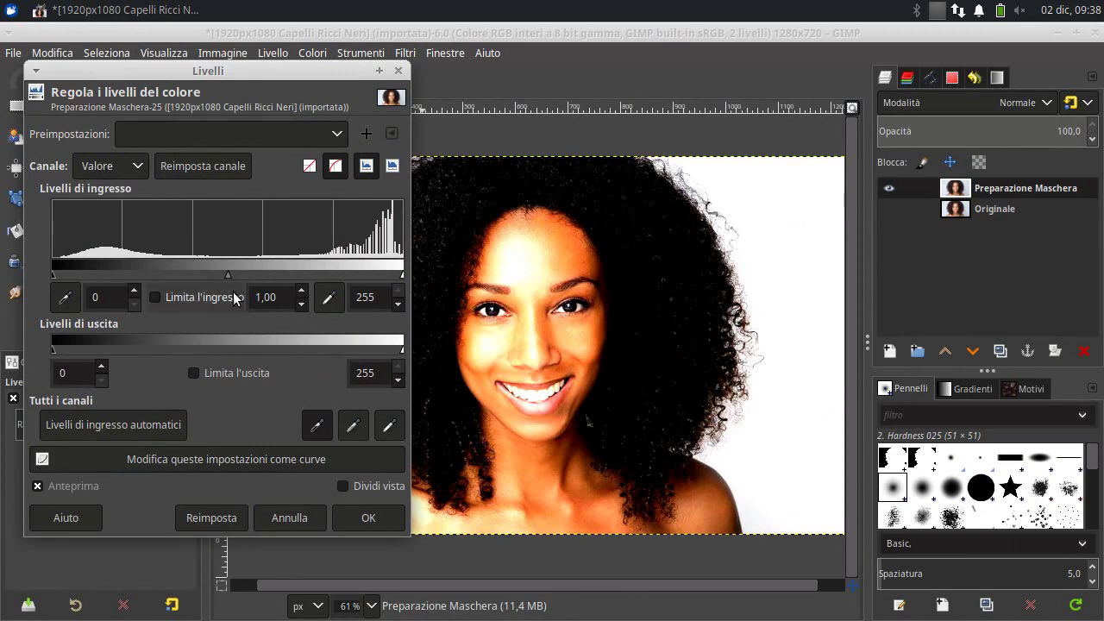
{"action": "left_click_drag", "start_coordinate": [227, 275], "coordinate": [243, 274]}
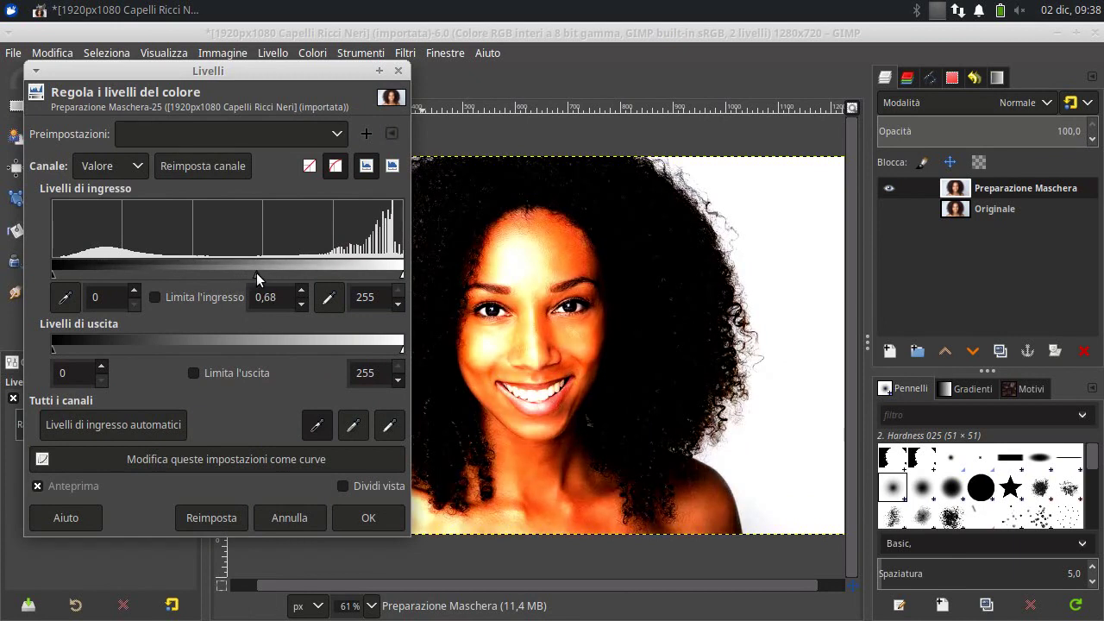
{"action": "mouse_move", "coordinate": [313, 68]}
{"action": "left_mouse_down"}
{"action": "mouse_move", "coordinate": [340, 138]}
{"action": "mouse_move", "coordinate": [371, 71]}
{"action": "left_mouse_up"}
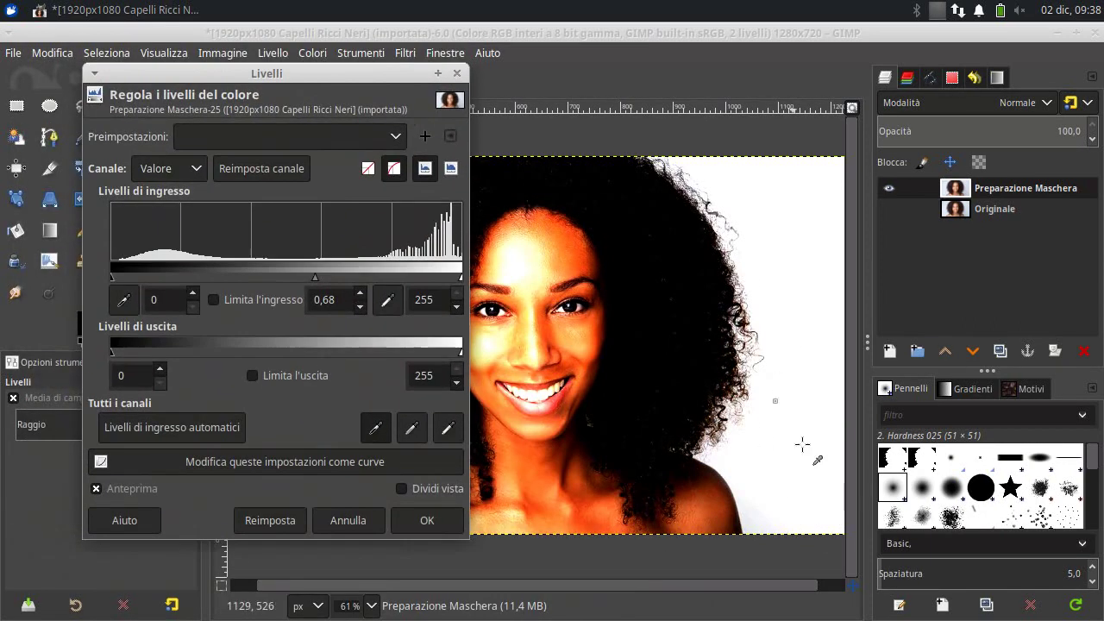
{"action": "left_click_drag", "start_coordinate": [316, 278], "coordinate": [321, 282]}
{"action": "left_click", "coordinate": [426, 520]}
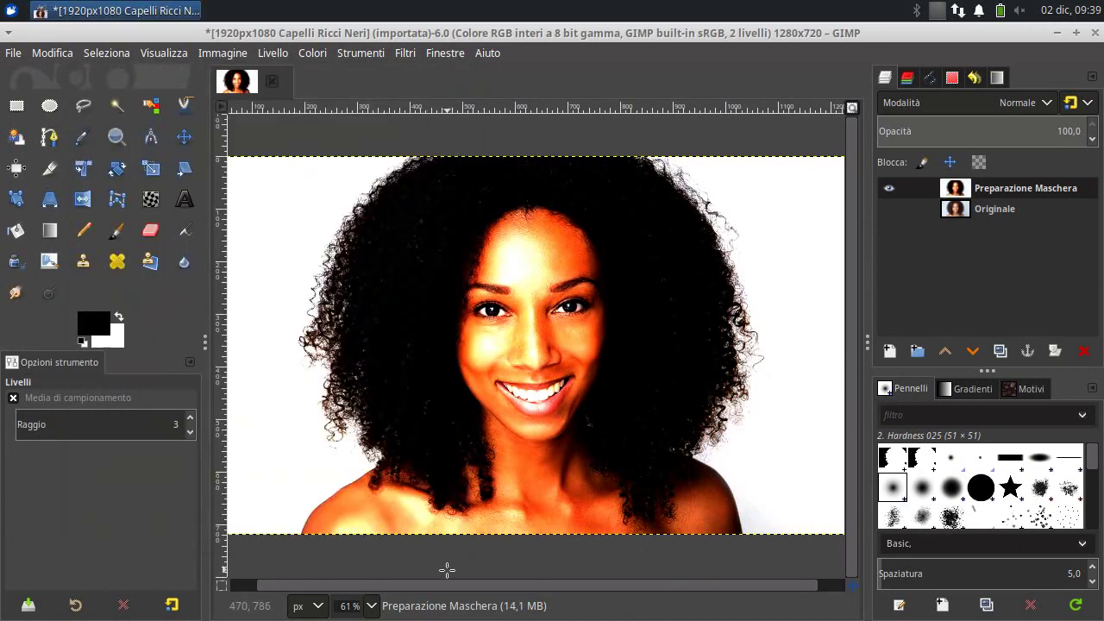
Raise Brightness-Contrast contrast to 59 on Preparazione Maschera and apply it
{"action": "left_click", "coordinate": [312, 54]}
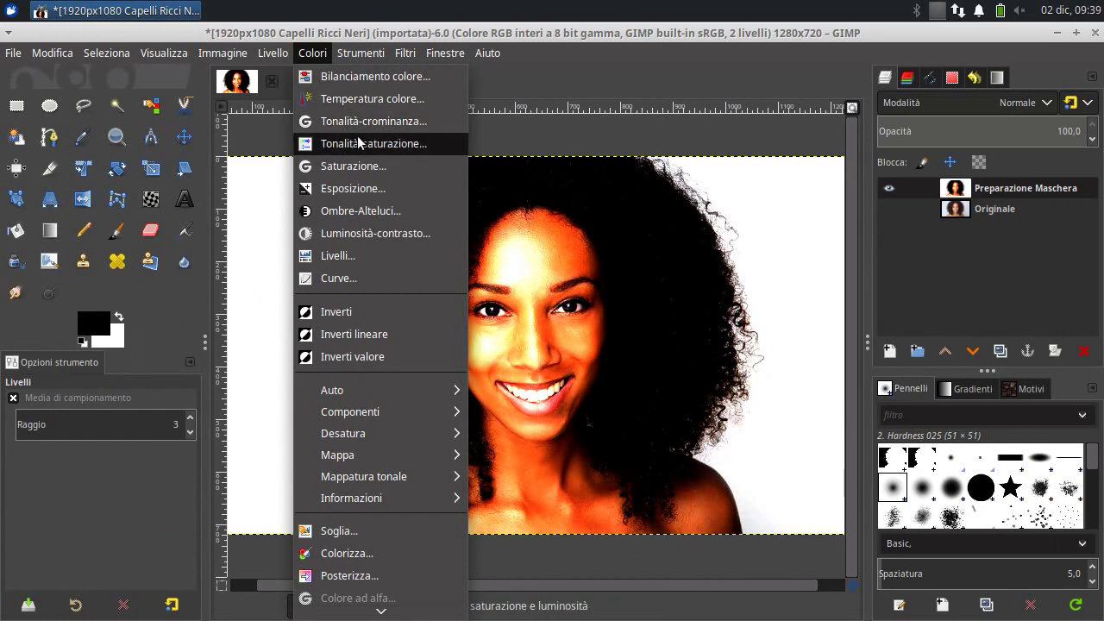
{"action": "left_click", "coordinate": [396, 233]}
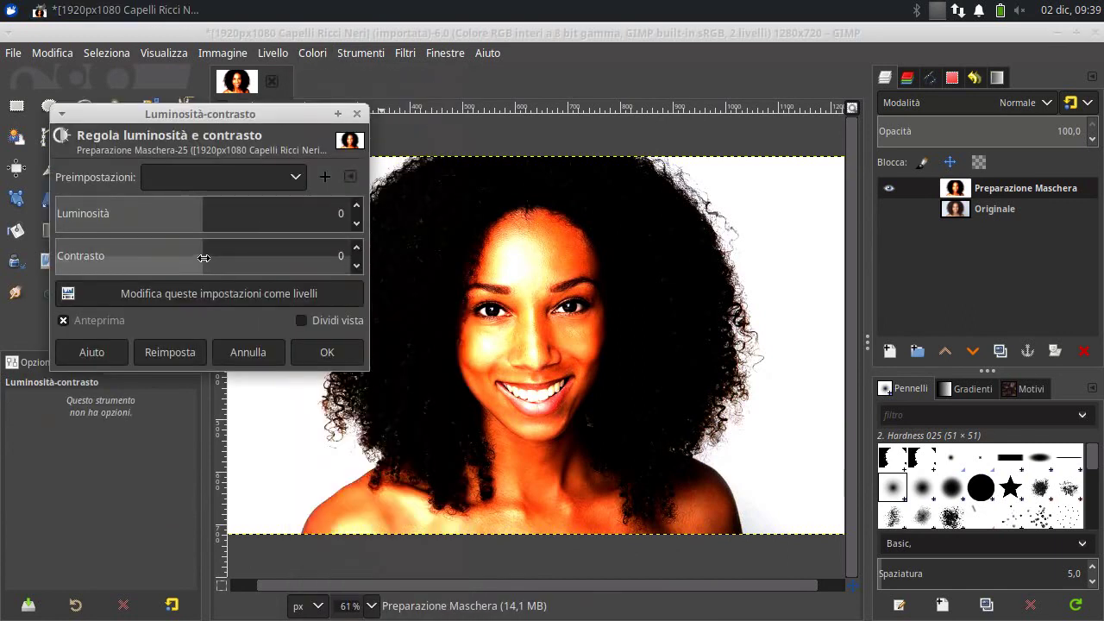
{"action": "left_click_drag", "start_coordinate": [204, 259], "coordinate": [212, 256]}
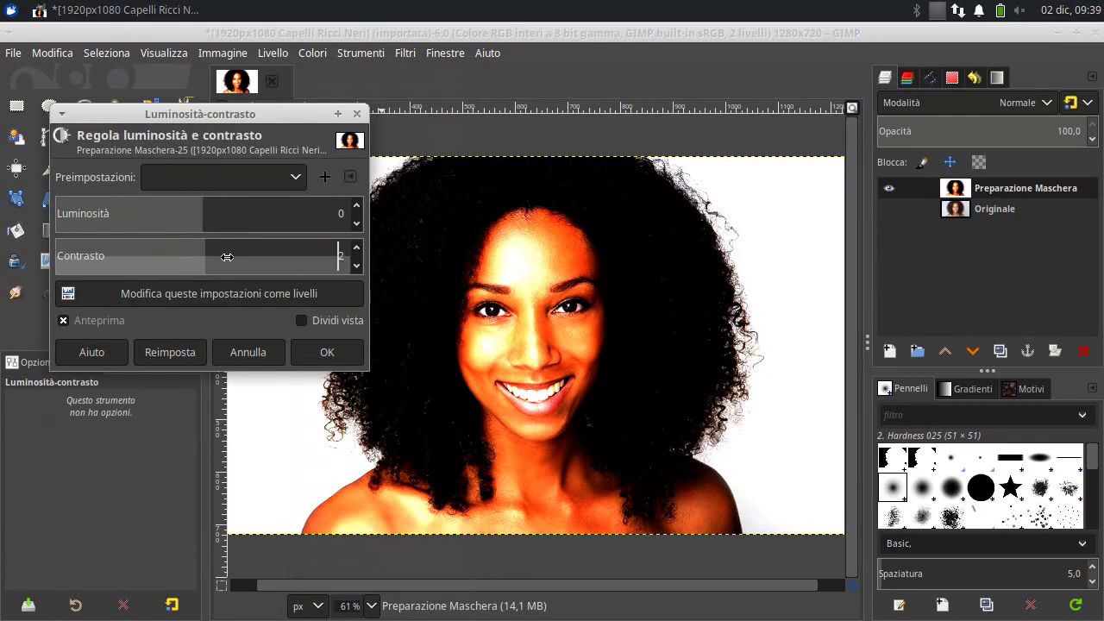
{"action": "left_click", "coordinate": [209, 251]}
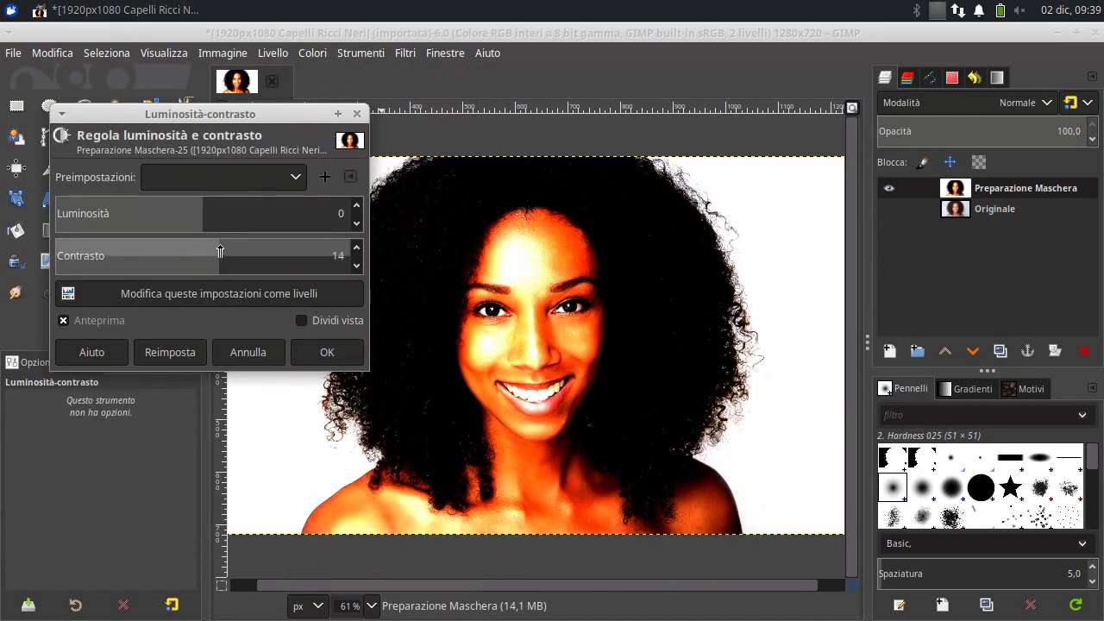
{"action": "left_click_drag", "start_coordinate": [225, 251], "coordinate": [232, 251]}
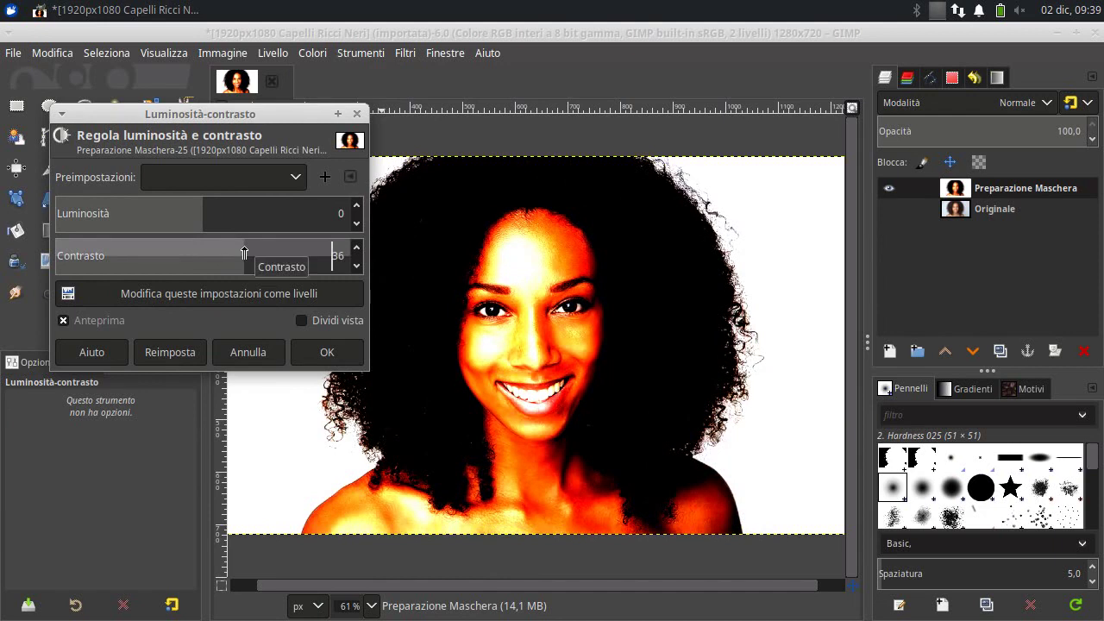
{"action": "left_click", "coordinate": [246, 253]}
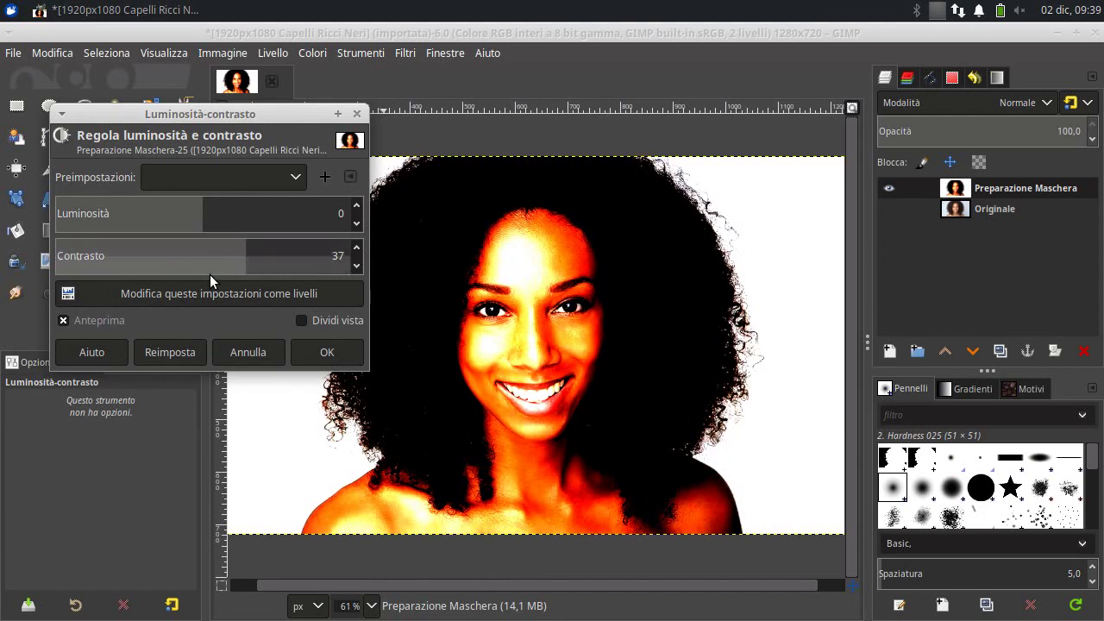
{"action": "left_click", "coordinate": [247, 253]}
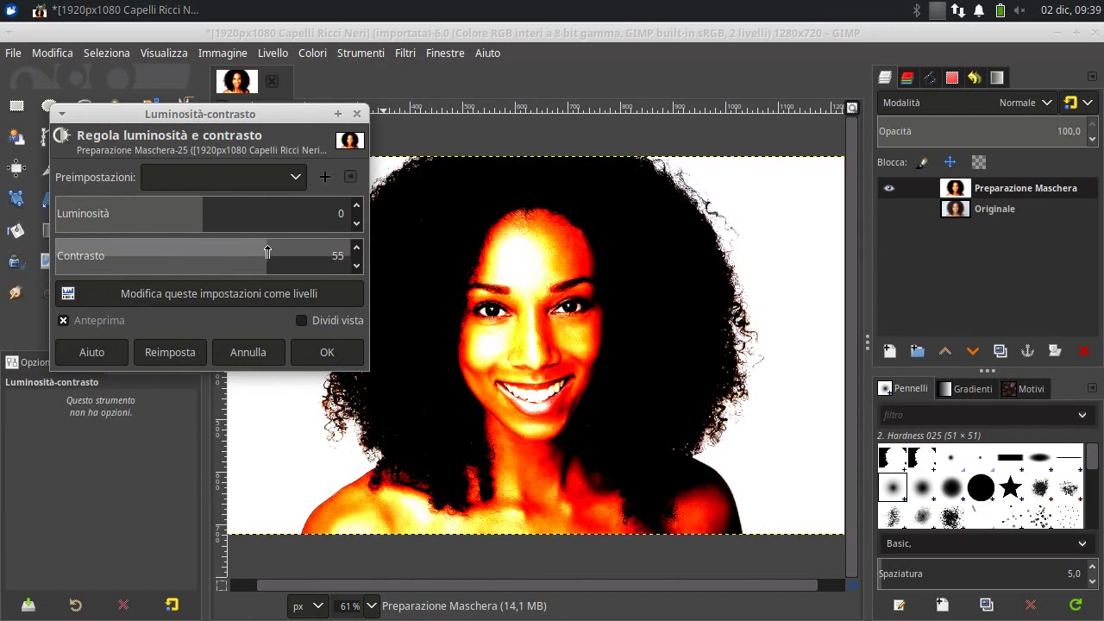
{"action": "left_click_drag", "start_coordinate": [273, 251], "coordinate": [270, 252]}
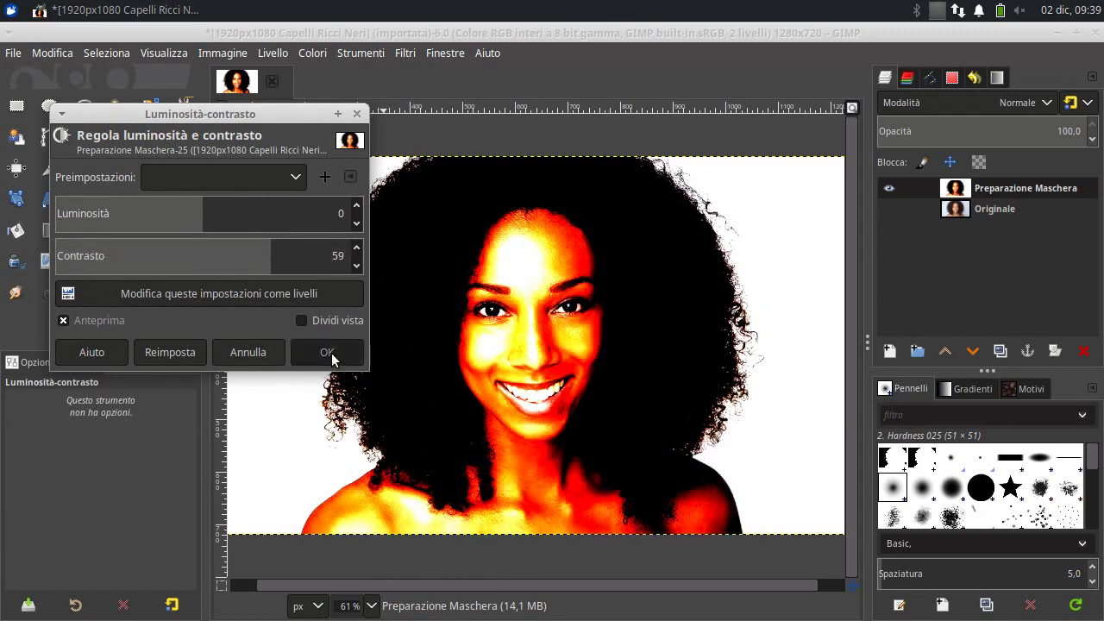
{"action": "left_click", "coordinate": [328, 352]}
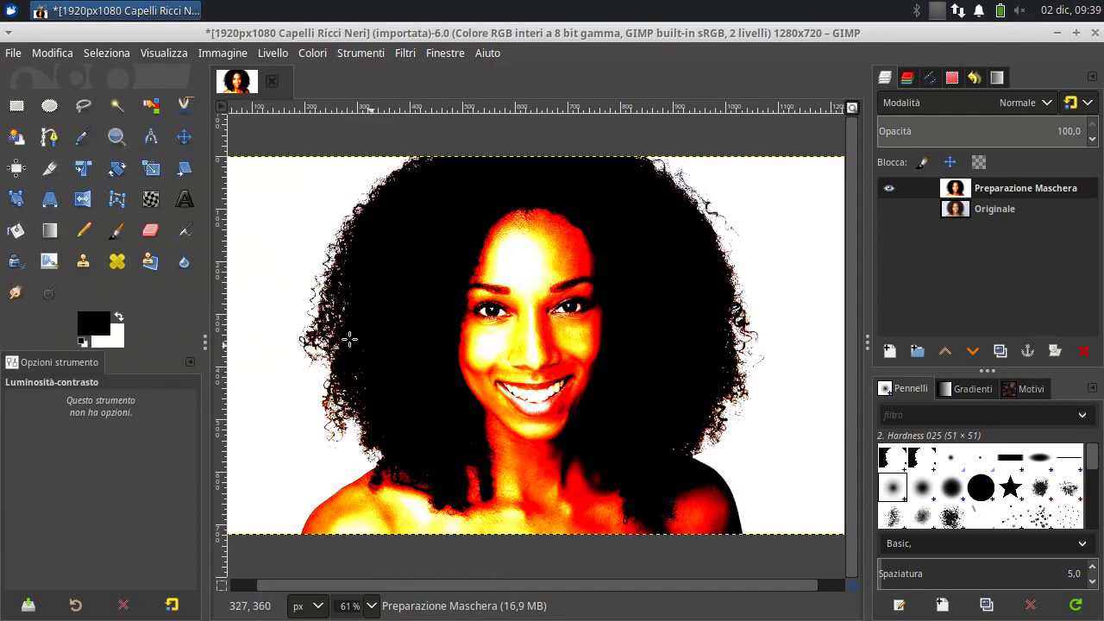
{"action": "left_click", "coordinate": [120, 230]}
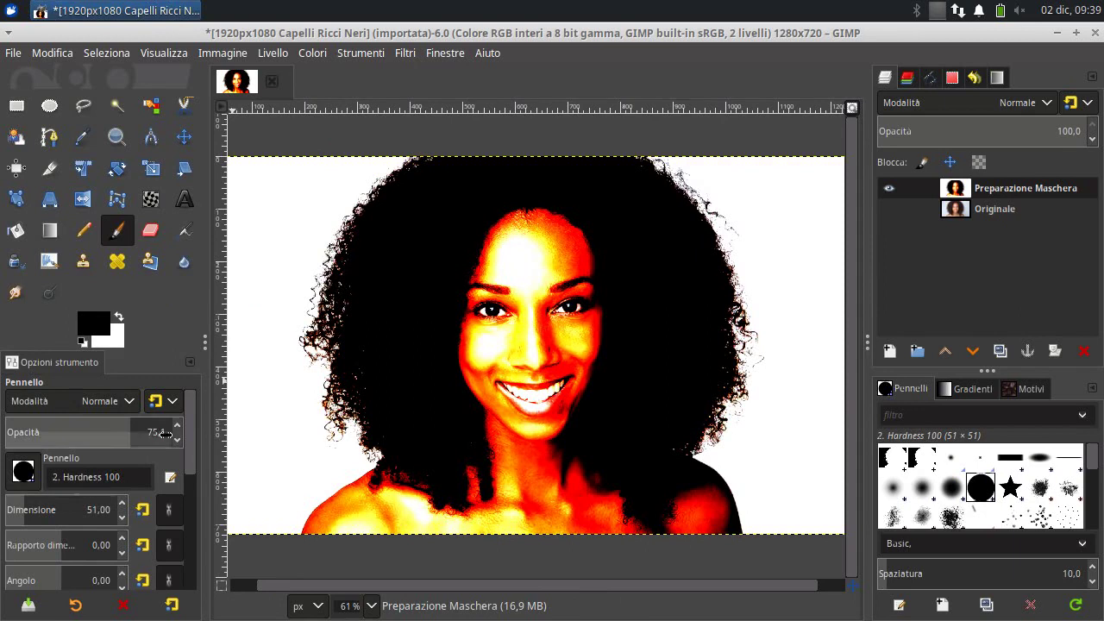
Set the brush to full opacity and about 280 size, paint the face black, and compare with Originale
{"action": "left_click_drag", "start_coordinate": [138, 433], "coordinate": [146, 431]}
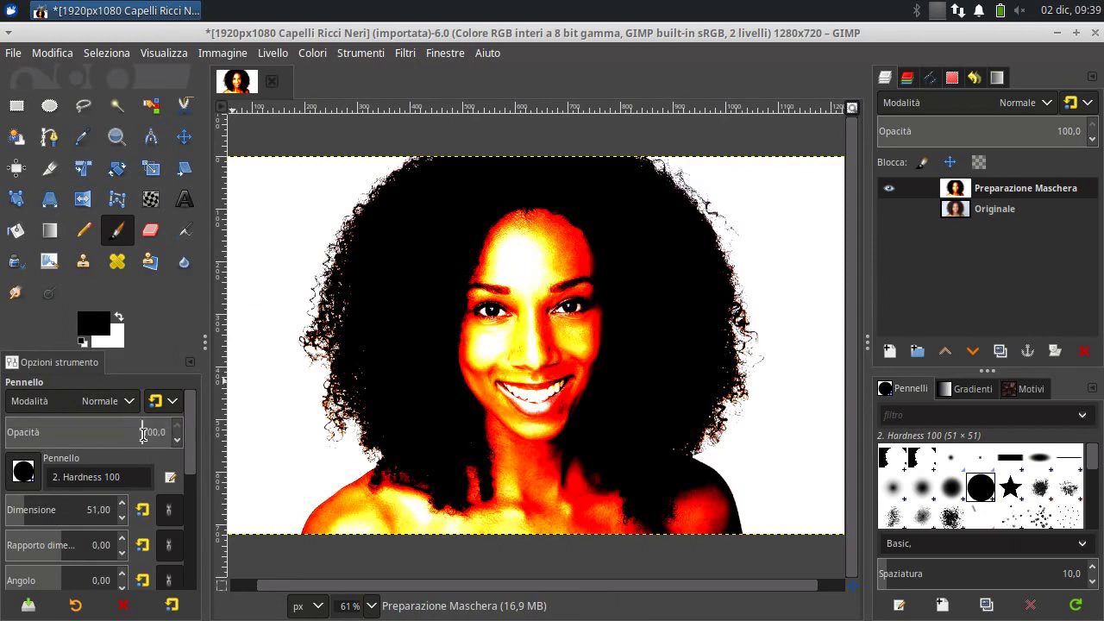
{"action": "left_click", "coordinate": [82, 507]}
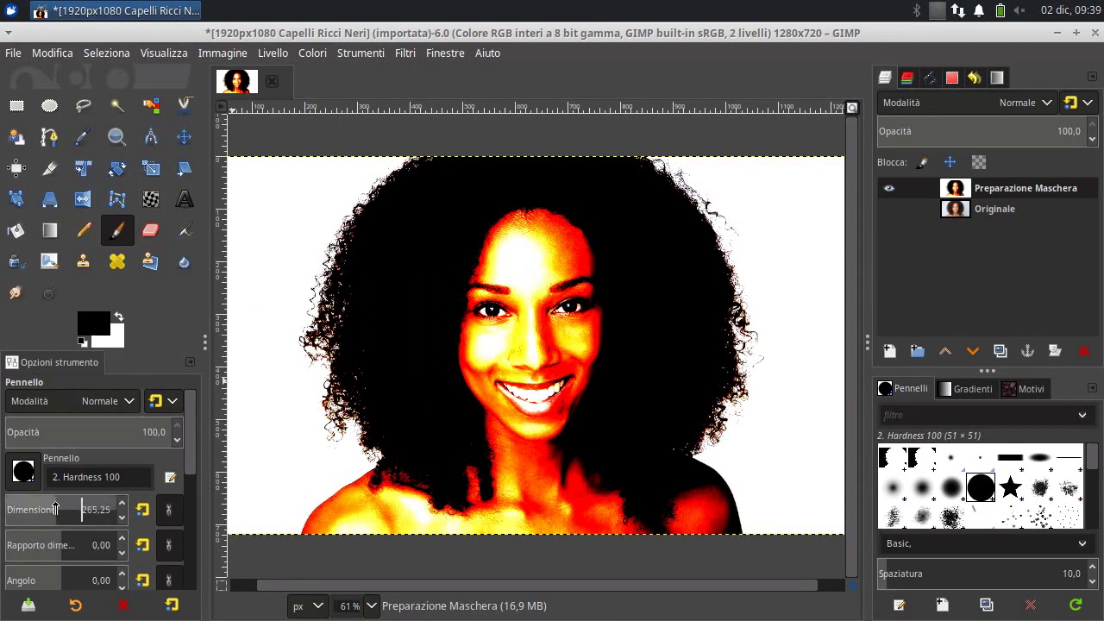
{"action": "left_click", "coordinate": [51, 514]}
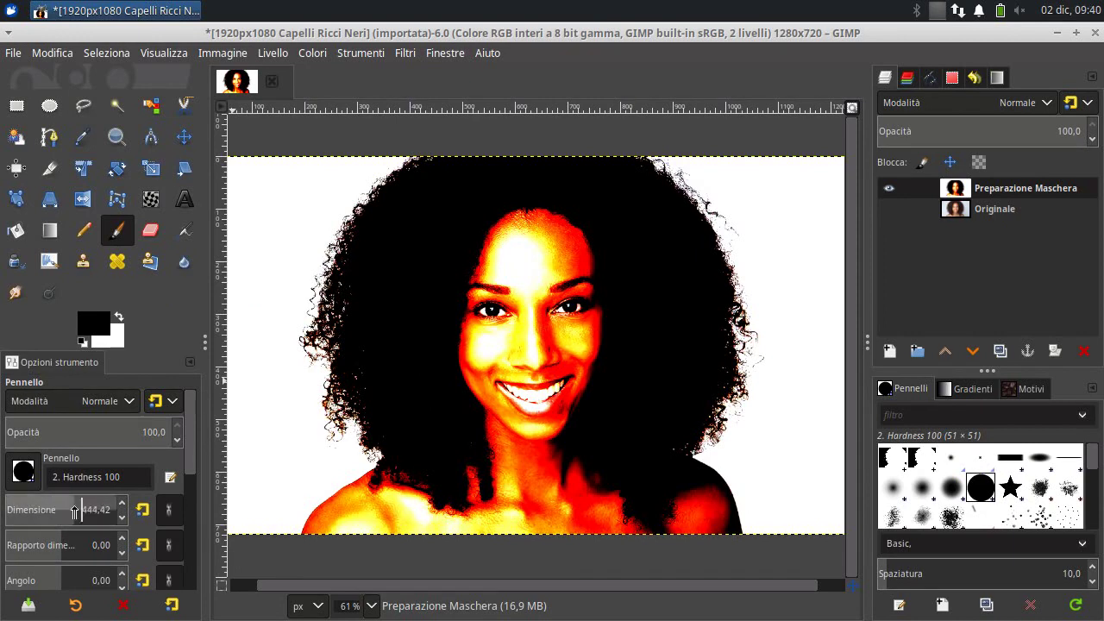
{"action": "left_click", "coordinate": [57, 510]}
{"action": "mouse_move", "coordinate": [524, 358]}
{"action": "left_mouse_down"}
{"action": "mouse_move", "coordinate": [510, 309]}
{"action": "mouse_move", "coordinate": [552, 292]}
{"action": "mouse_move", "coordinate": [570, 247]}
{"action": "left_mouse_up"}
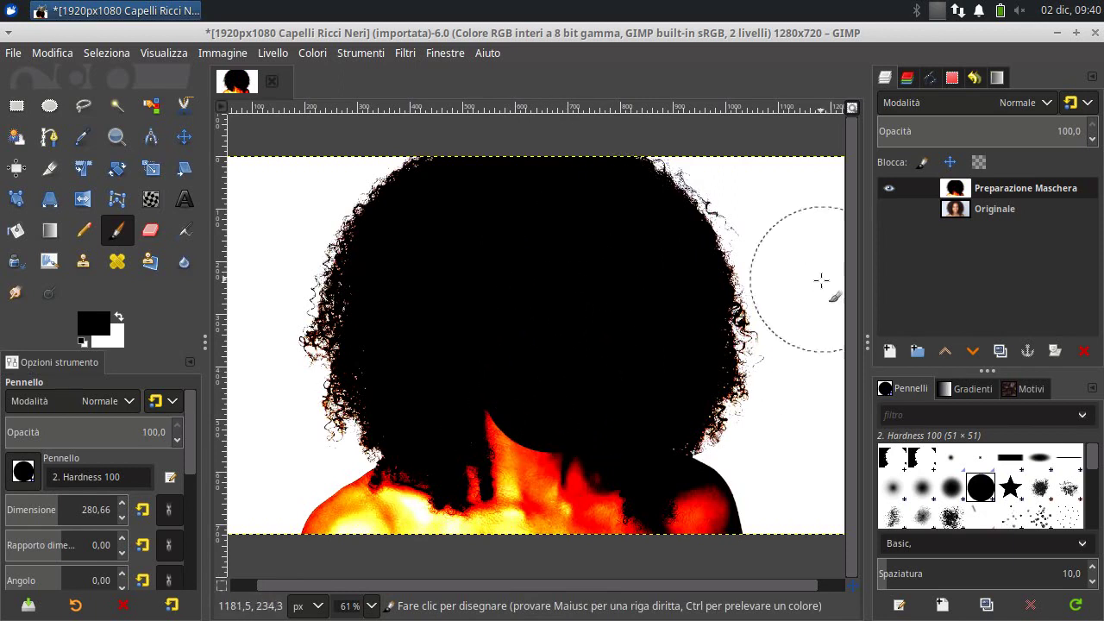
{"action": "left_click", "coordinate": [894, 192]}
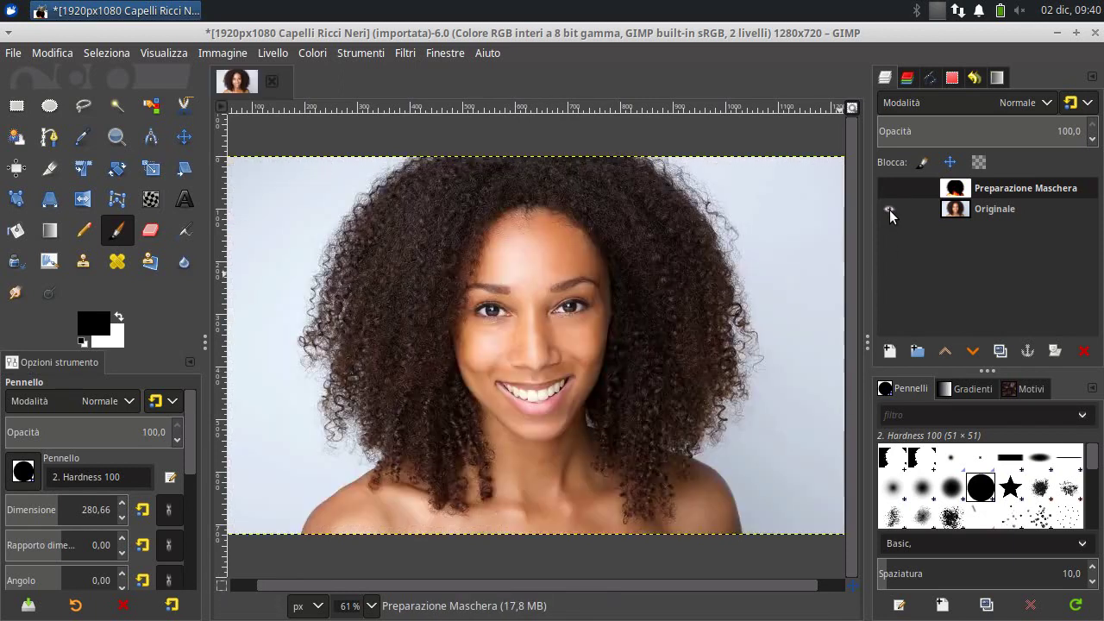
{"action": "left_click", "coordinate": [889, 210]}
{"action": "left_click", "coordinate": [890, 187]}
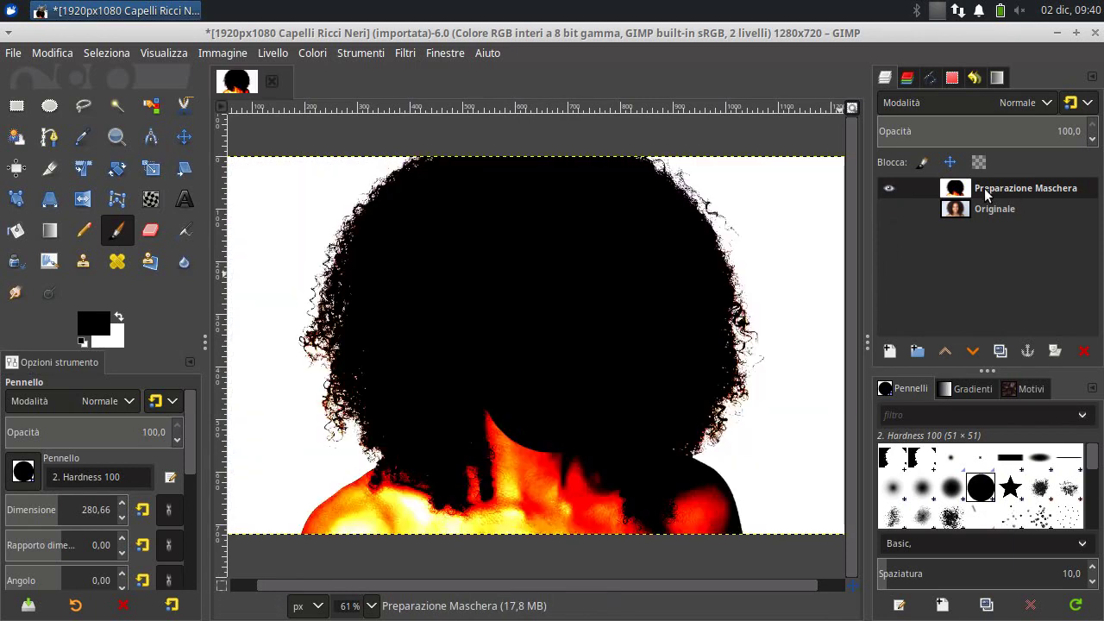
Paint the neck and both shoulders solid black on the mask layer
{"action": "mouse_move", "coordinate": [596, 298]}
{"action": "left_mouse_down"}
{"action": "mouse_move", "coordinate": [557, 529]}
{"action": "mouse_move", "coordinate": [455, 537]}
{"action": "left_mouse_up"}
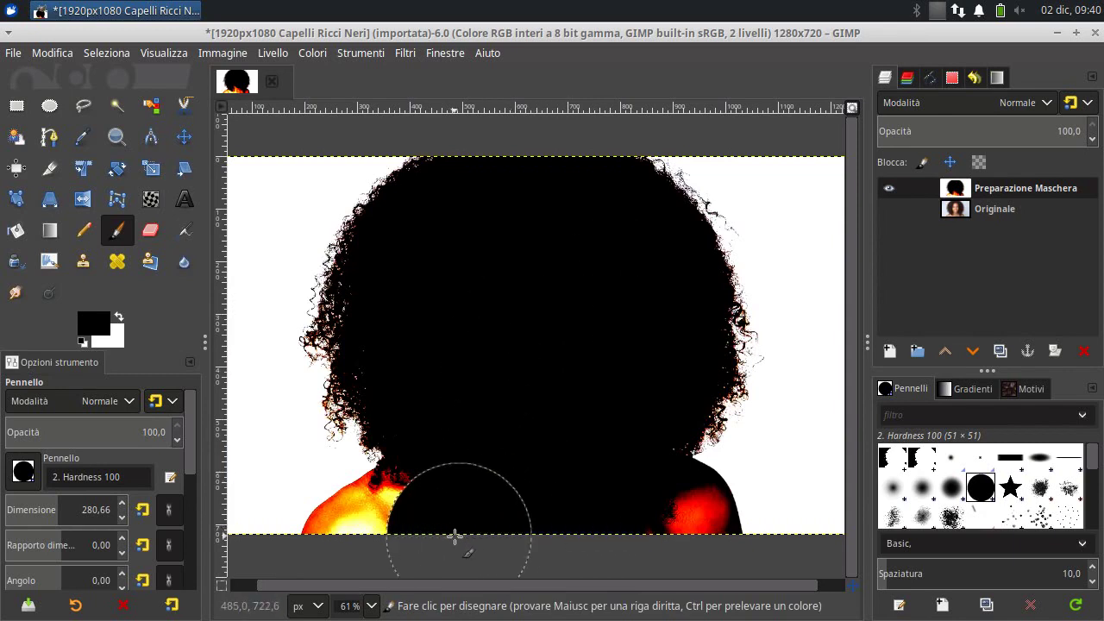
{"action": "mouse_move", "coordinate": [592, 548]}
{"action": "left_mouse_down"}
{"action": "mouse_move", "coordinate": [654, 535]}
{"action": "mouse_move", "coordinate": [426, 539]}
{"action": "left_mouse_up"}
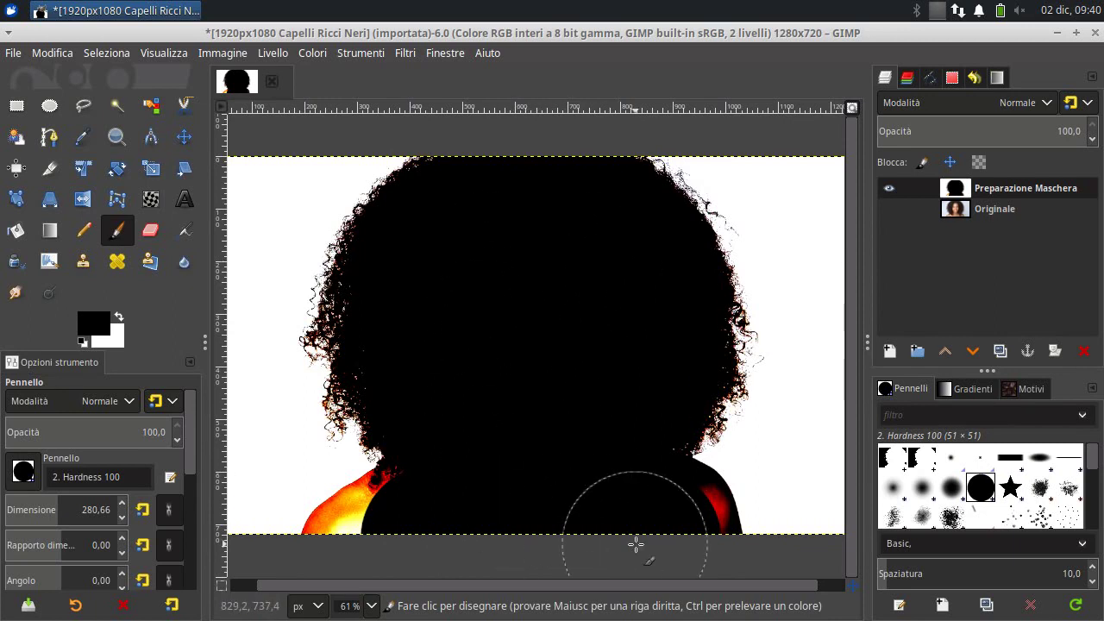
{"action": "left_click_drag", "start_coordinate": [665, 542], "coordinate": [535, 545]}
{"action": "left_click_drag", "start_coordinate": [429, 538], "coordinate": [405, 535]}
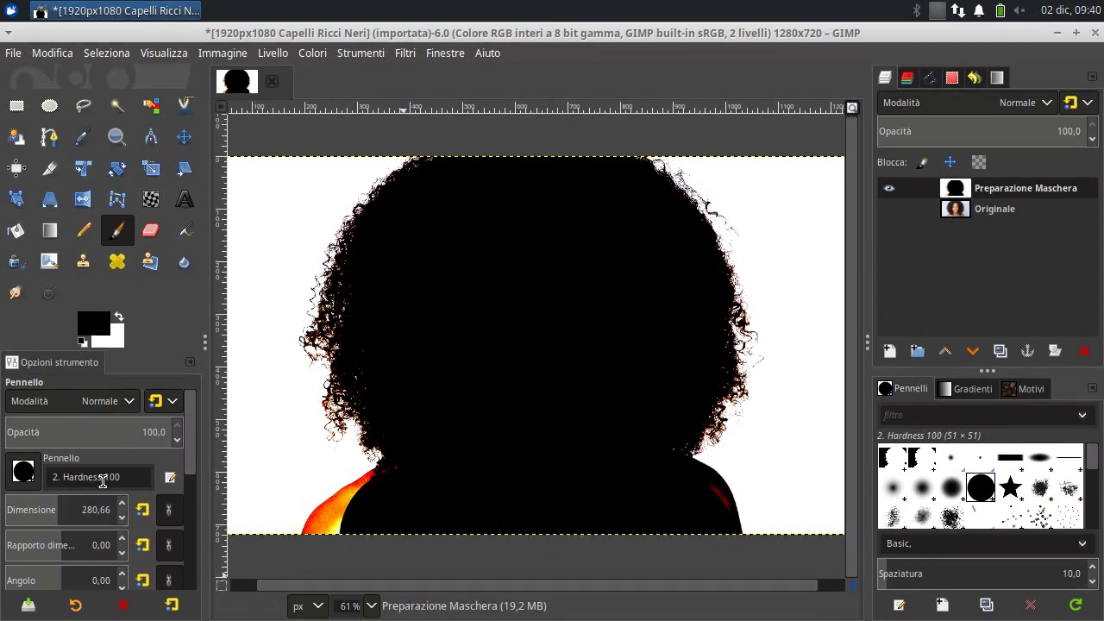
{"action": "left_click_drag", "start_coordinate": [66, 510], "coordinate": [375, 518]}
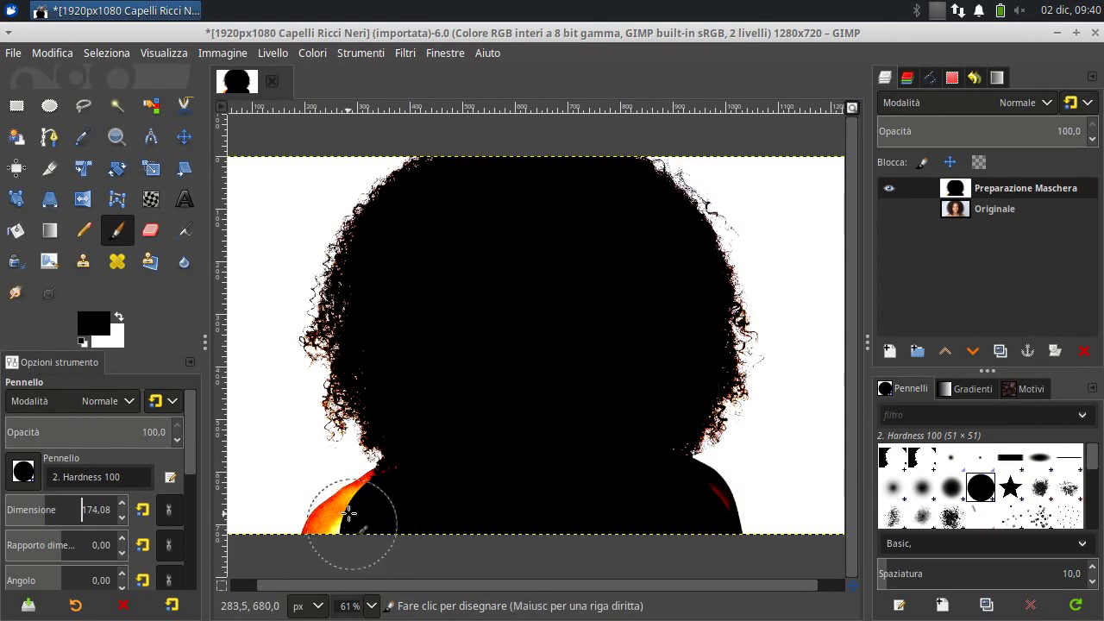
Zoom in on the left shoulder and paint its orange-red edge black with a smaller brush of about 46
{"action": "scroll", "coordinate": [351, 527], "scroll_direction": "up", "scroll_amount": 5, "text": "ctrl"}
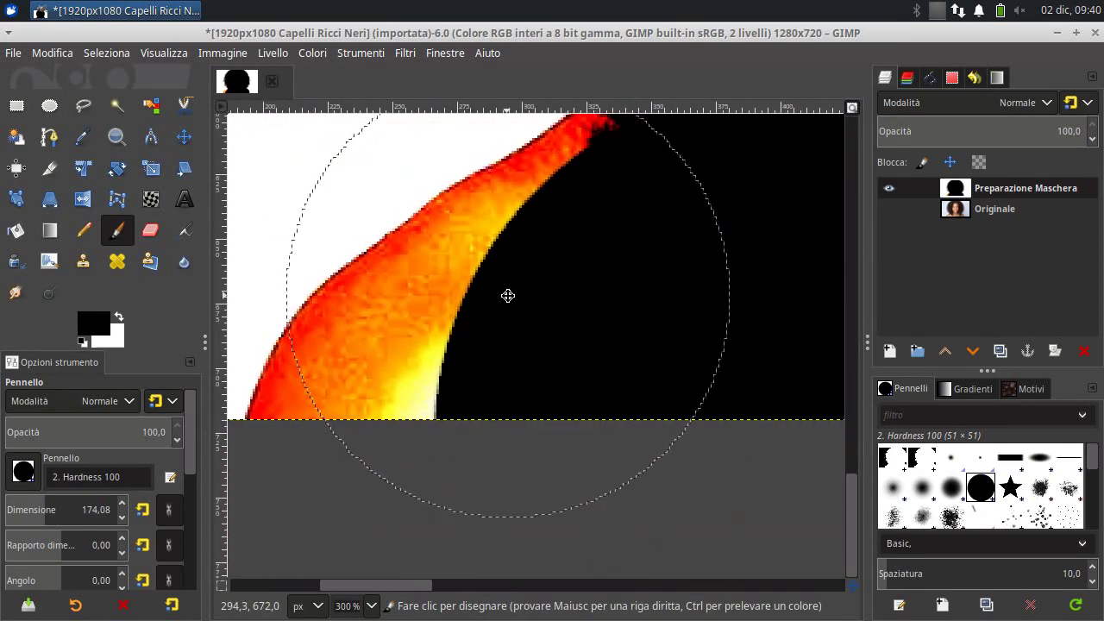
{"action": "left_click_drag", "start_coordinate": [508, 296], "coordinate": [554, 382]}
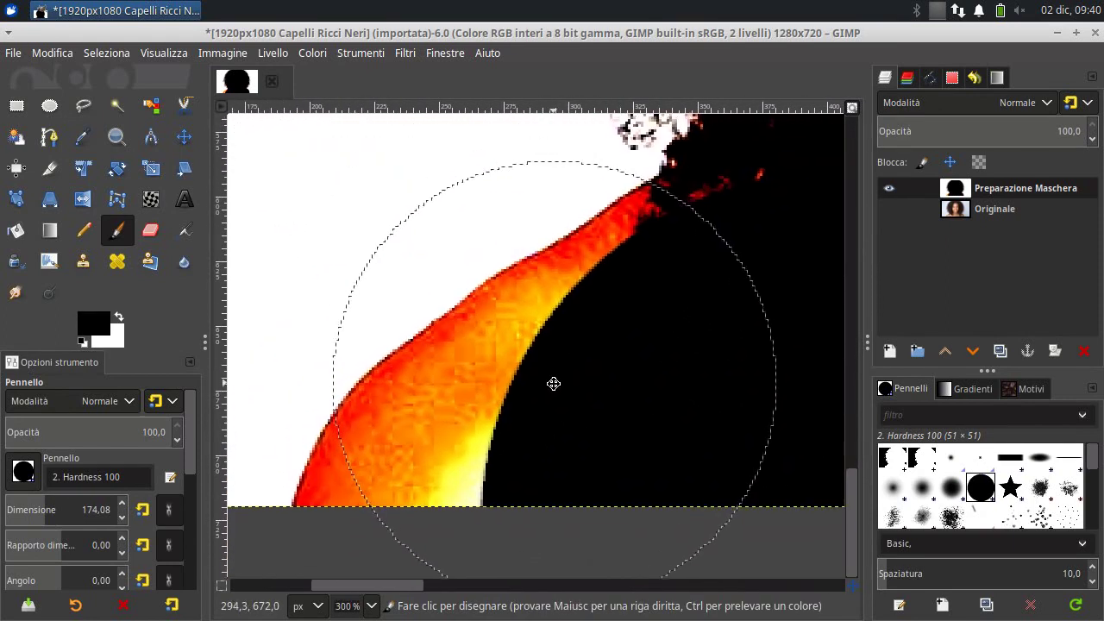
{"action": "left_click", "coordinate": [32, 513]}
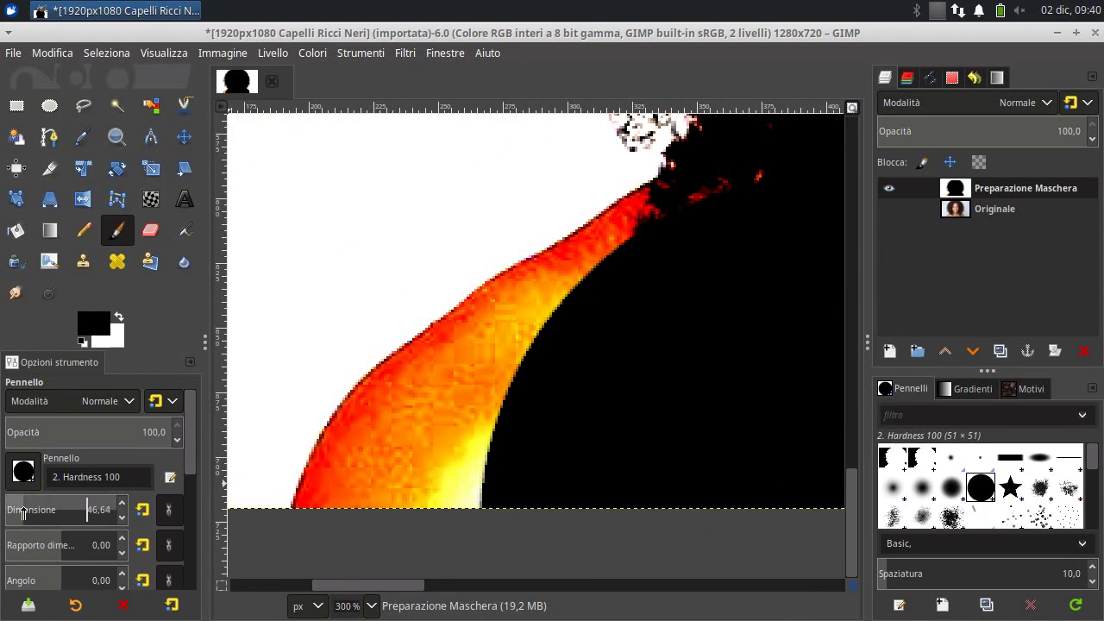
{"action": "mouse_move", "coordinate": [505, 475]}
{"action": "left_mouse_down"}
{"action": "mouse_move", "coordinate": [684, 284]}
{"action": "mouse_move", "coordinate": [459, 481]}
{"action": "mouse_move", "coordinate": [389, 518]}
{"action": "mouse_move", "coordinate": [527, 355]}
{"action": "mouse_move", "coordinate": [630, 292]}
{"action": "mouse_move", "coordinate": [456, 411]}
{"action": "mouse_move", "coordinate": [377, 488]}
{"action": "mouse_move", "coordinate": [501, 360]}
{"action": "mouse_move", "coordinate": [661, 256]}
{"action": "left_mouse_up"}
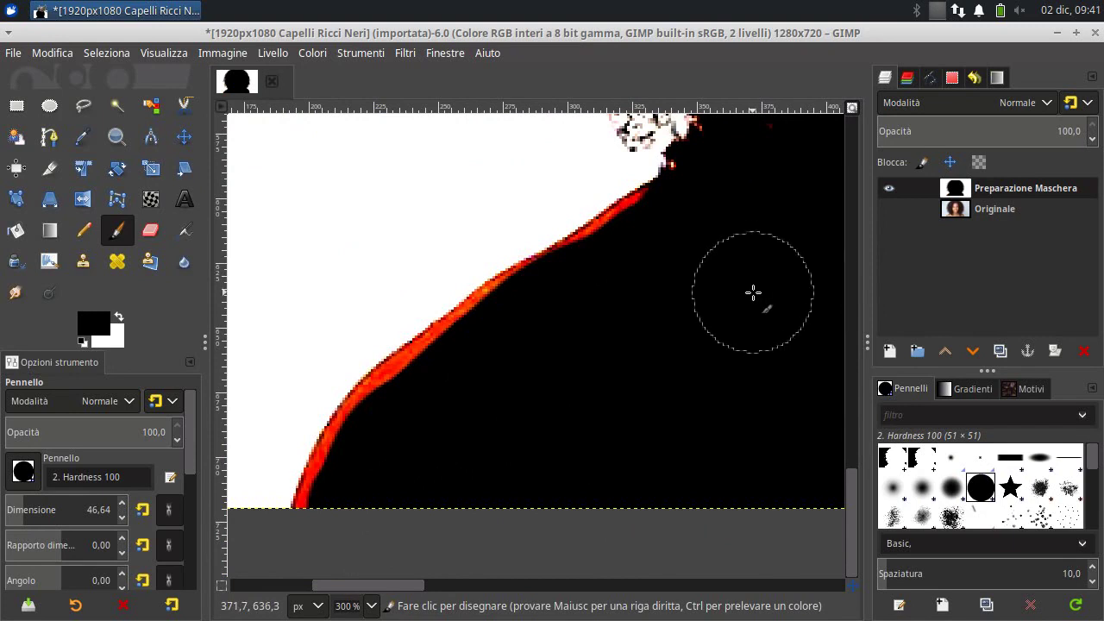
{"action": "scroll", "coordinate": [754, 290], "scroll_direction": "up", "scroll_amount": 3}
{"action": "scroll", "coordinate": [641, 477], "scroll_direction": "down", "scroll_amount": 2}
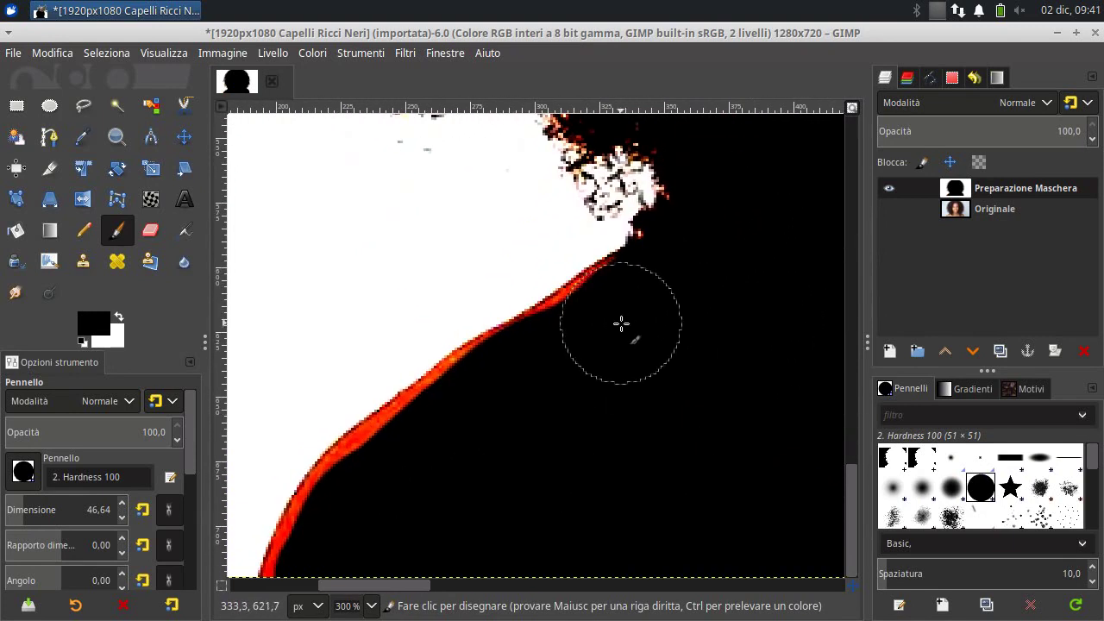
{"action": "left_click_drag", "start_coordinate": [599, 333], "coordinate": [571, 375]}
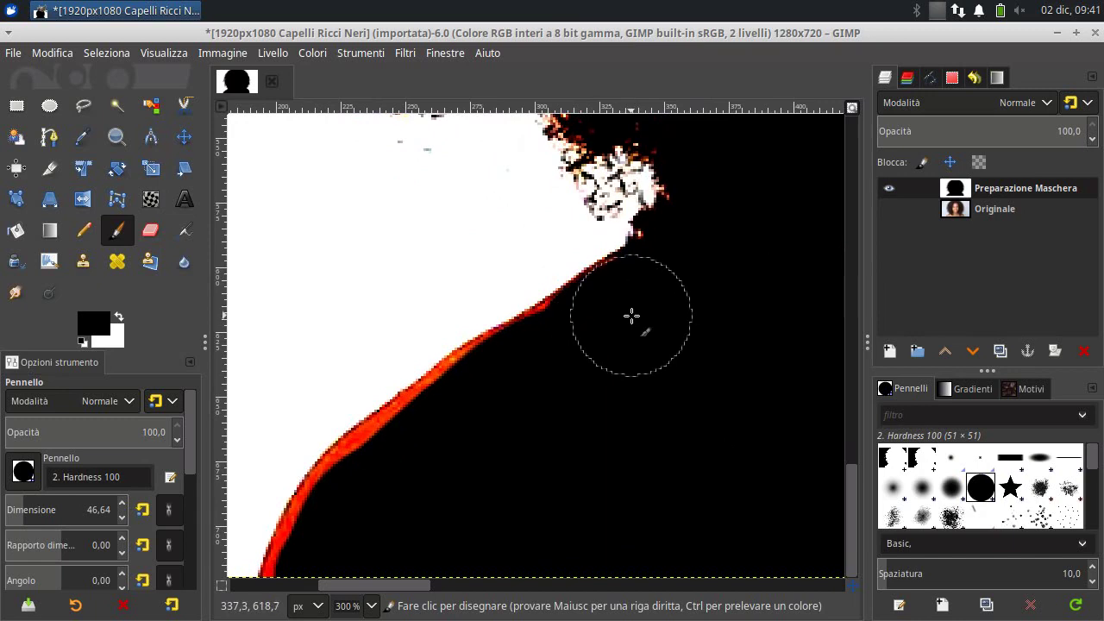
{"action": "scroll", "coordinate": [600, 391], "scroll_direction": "down", "scroll_amount": 2}
{"action": "scroll", "coordinate": [599, 390], "scroll_direction": "left", "scroll_amount": 1}
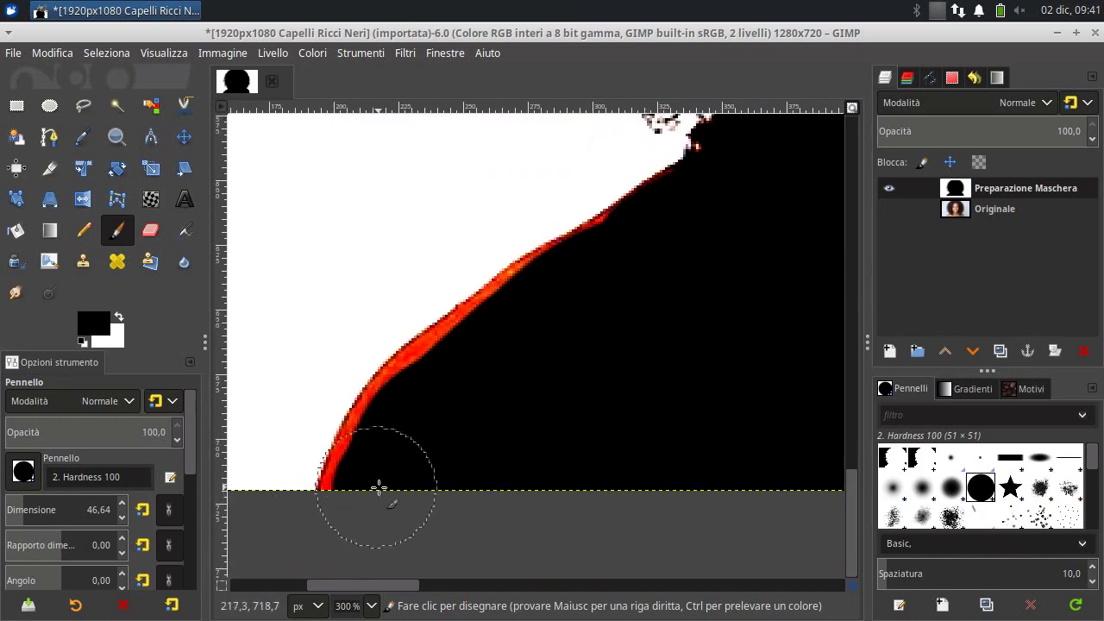
{"action": "mouse_move", "coordinate": [385, 480]}
{"action": "left_mouse_down"}
{"action": "mouse_move", "coordinate": [446, 389]}
{"action": "mouse_move", "coordinate": [503, 352]}
{"action": "mouse_move", "coordinate": [557, 365]}
{"action": "mouse_move", "coordinate": [553, 316]}
{"action": "mouse_move", "coordinate": [607, 276]}
{"action": "mouse_move", "coordinate": [646, 264]}
{"action": "mouse_move", "coordinate": [564, 303]}
{"action": "mouse_move", "coordinate": [481, 363]}
{"action": "left_mouse_up"}
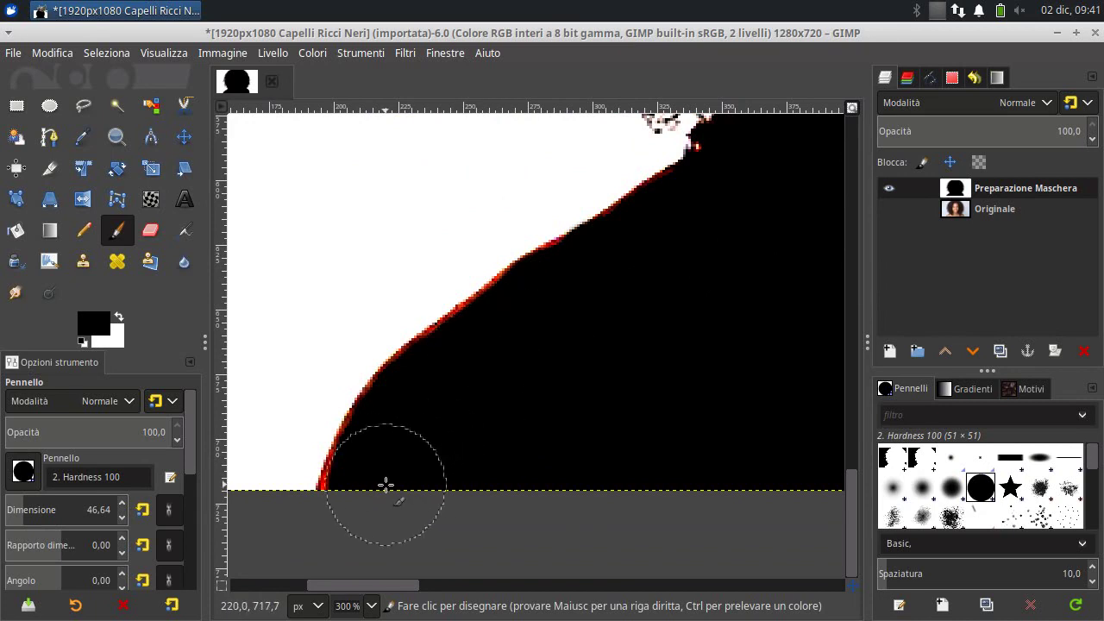
{"action": "scroll", "coordinate": [525, 437], "scroll_direction": "down", "scroll_amount": 1}
{"action": "scroll", "coordinate": [524, 437], "scroll_direction": "down", "scroll_amount": 3}
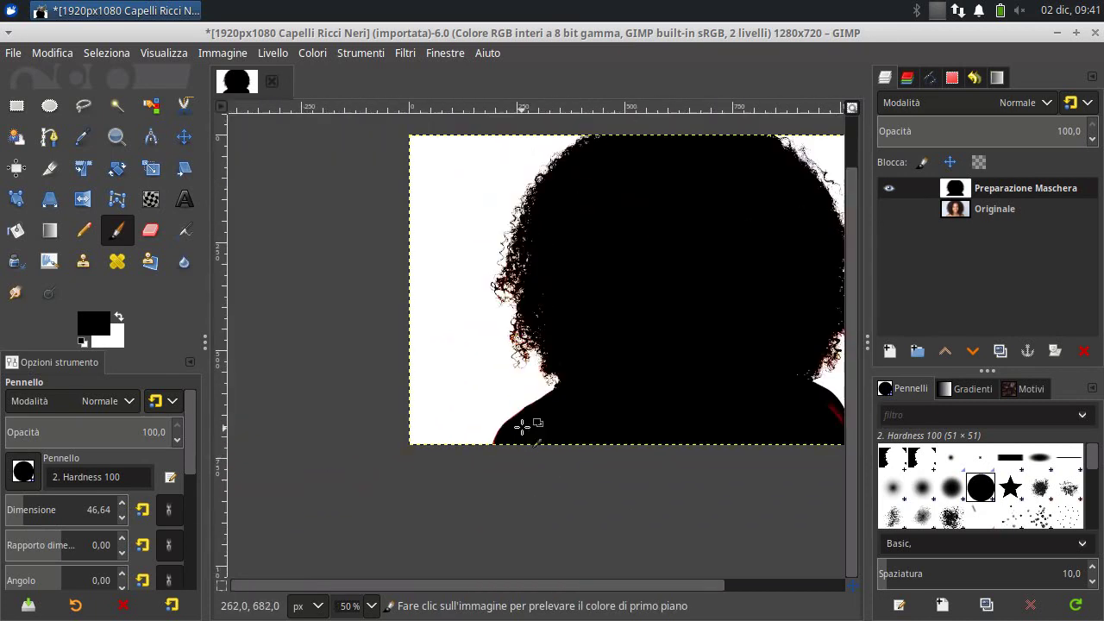
Desaturate Preparazione Maschera with Saturation scale 0,000, then zoom to 100%
{"action": "scroll", "coordinate": [545, 364], "scroll_direction": "down", "scroll_amount": 1}
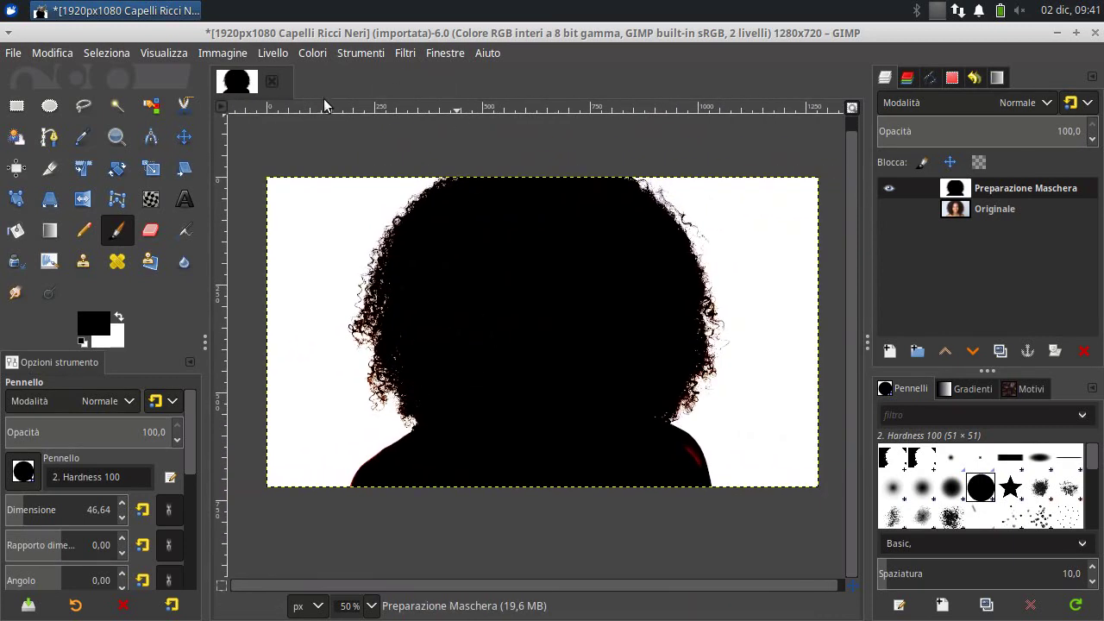
{"action": "left_click", "coordinate": [316, 54]}
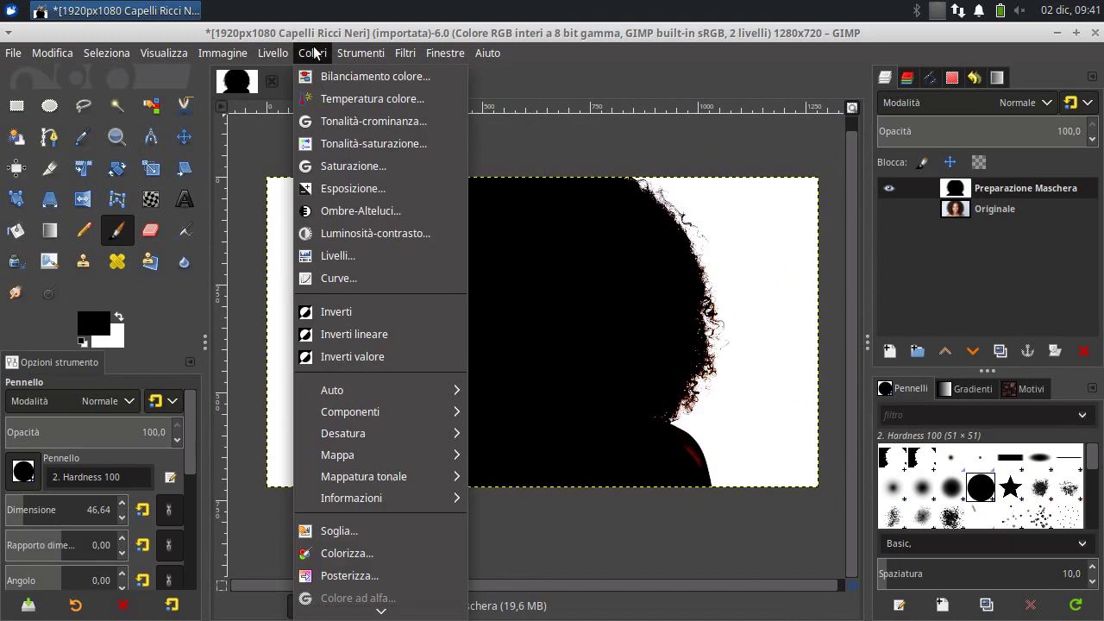
{"action": "left_click", "coordinate": [358, 144]}
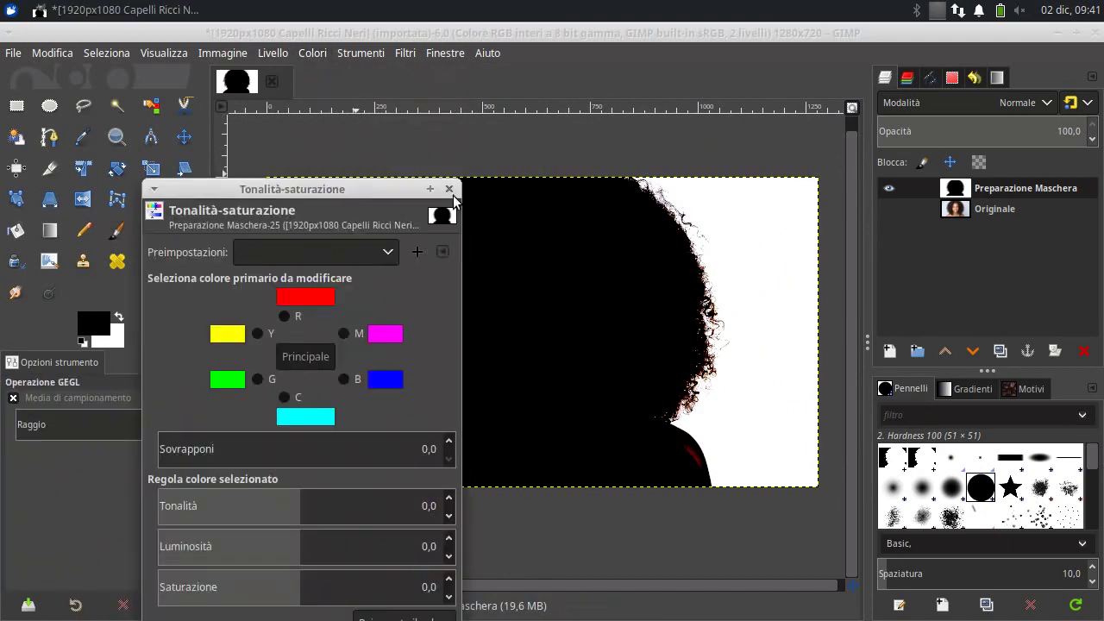
{"action": "left_click", "coordinate": [448, 189]}
{"action": "left_click", "coordinate": [316, 55]}
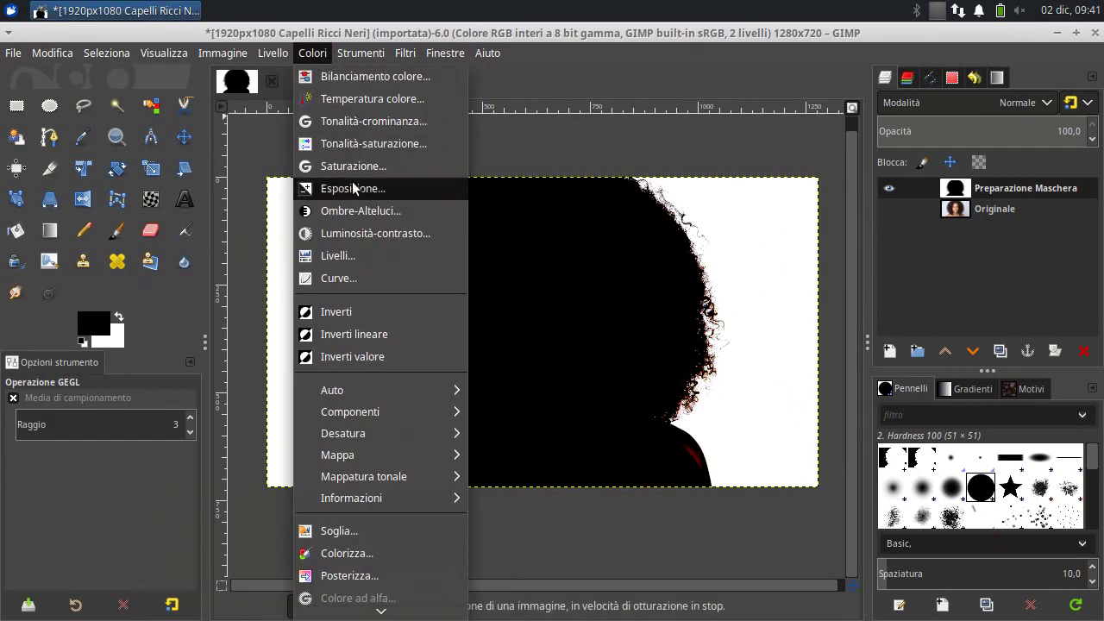
{"action": "left_click", "coordinate": [354, 166]}
{"action": "left_click_drag", "start_coordinate": [297, 293], "coordinate": [153, 287]}
{"action": "left_click_drag", "start_coordinate": [73, 284], "coordinate": [293, 338]}
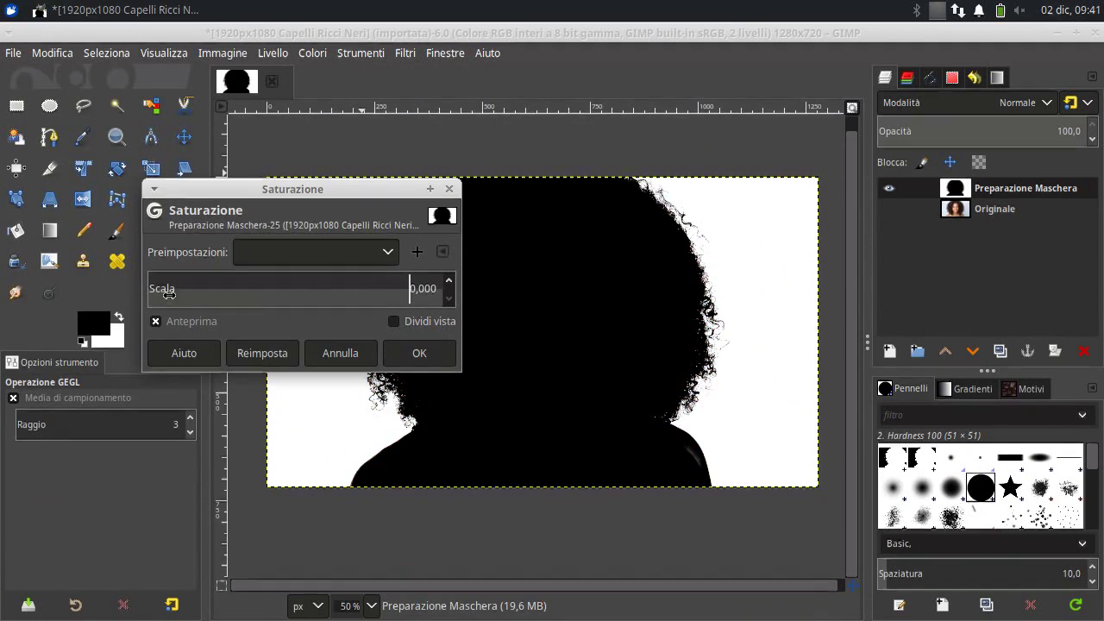
{"action": "left_click", "coordinate": [405, 354]}
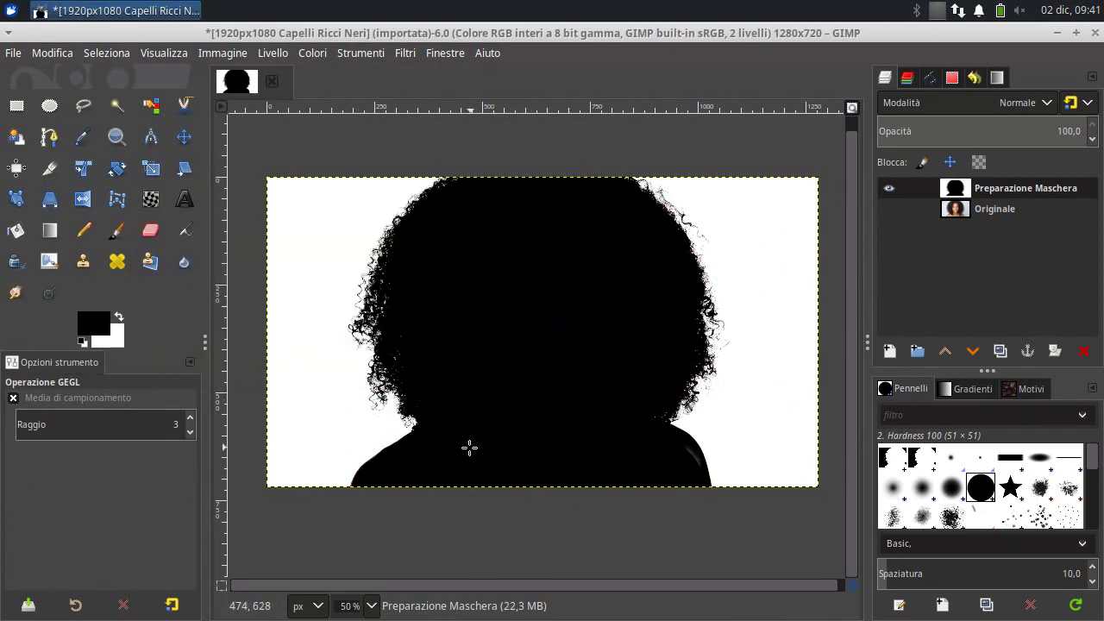
{"action": "key", "text": "1"}
{"action": "key", "text": "space"}
{"action": "key", "text": "space"}
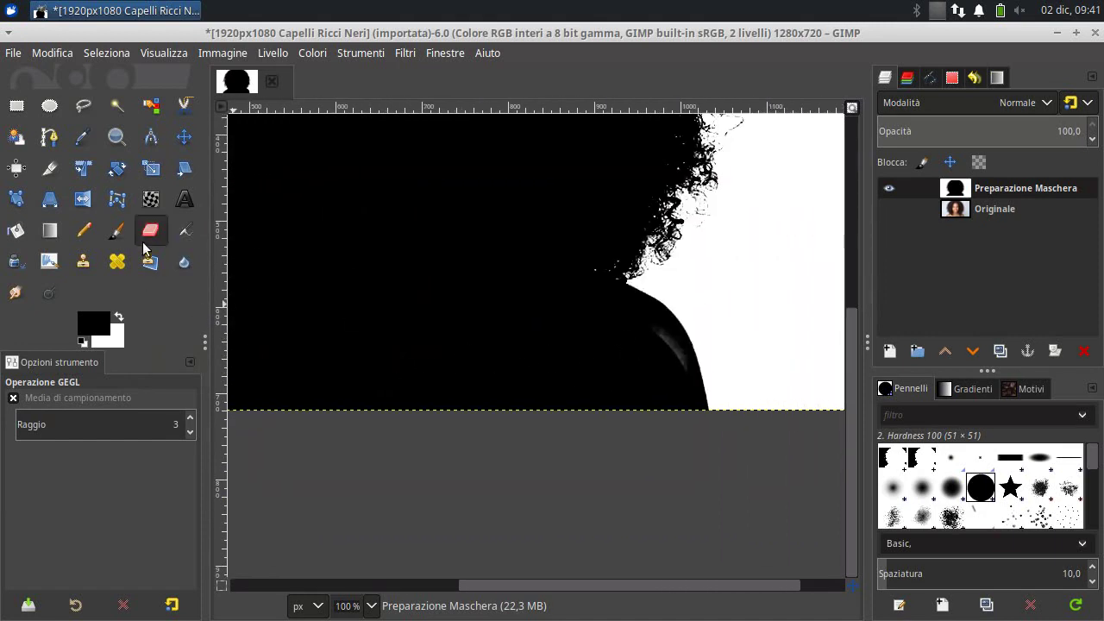
Select the Paintbrush, zoom into the shoulder area, and set the brush size to 33.72
{"action": "left_click", "coordinate": [117, 232]}
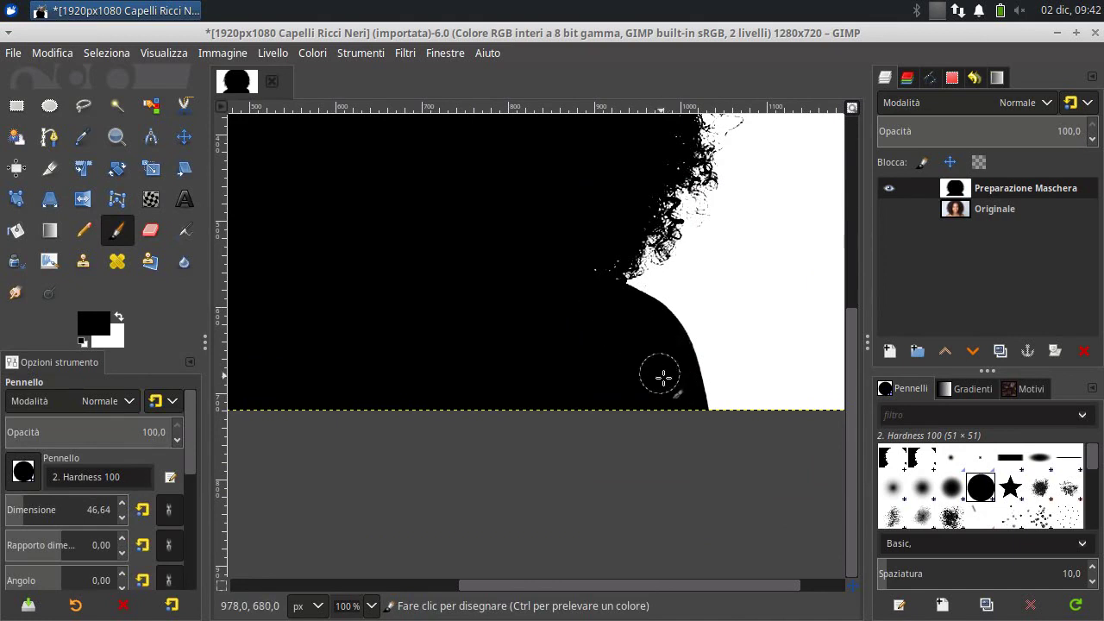
{"action": "scroll", "coordinate": [677, 405], "scroll_direction": "up", "scroll_amount": 1}
{"action": "scroll", "coordinate": [681, 431], "scroll_direction": "up", "scroll_amount": 1}
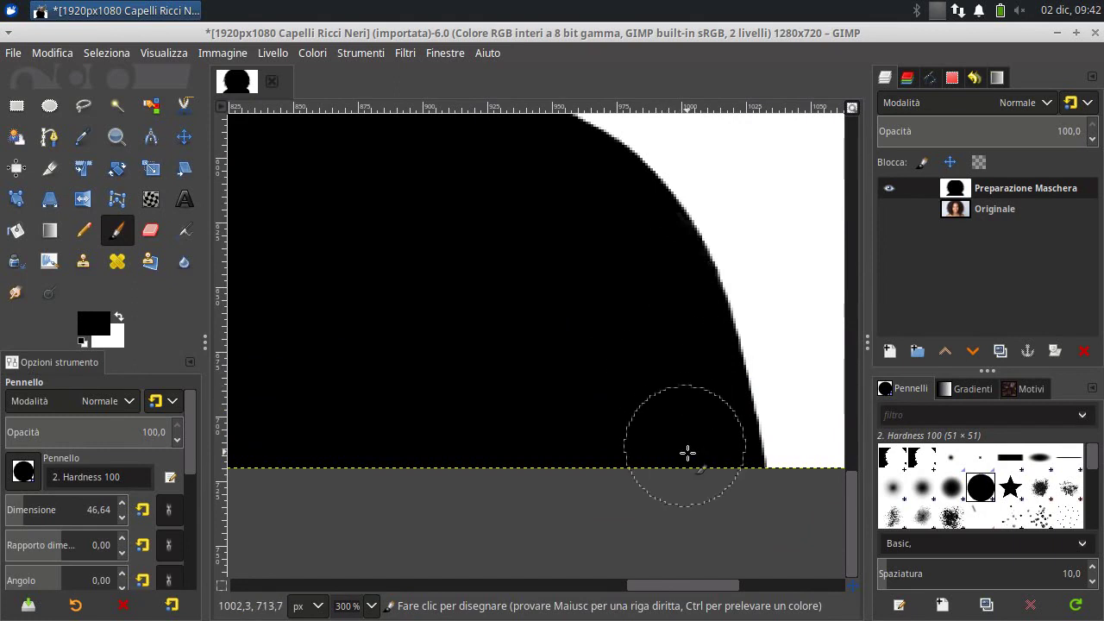
{"action": "scroll", "coordinate": [562, 325], "scroll_direction": "left", "scroll_amount": 4}
{"action": "scroll", "coordinate": [483, 336], "scroll_direction": "down", "scroll_amount": 1}
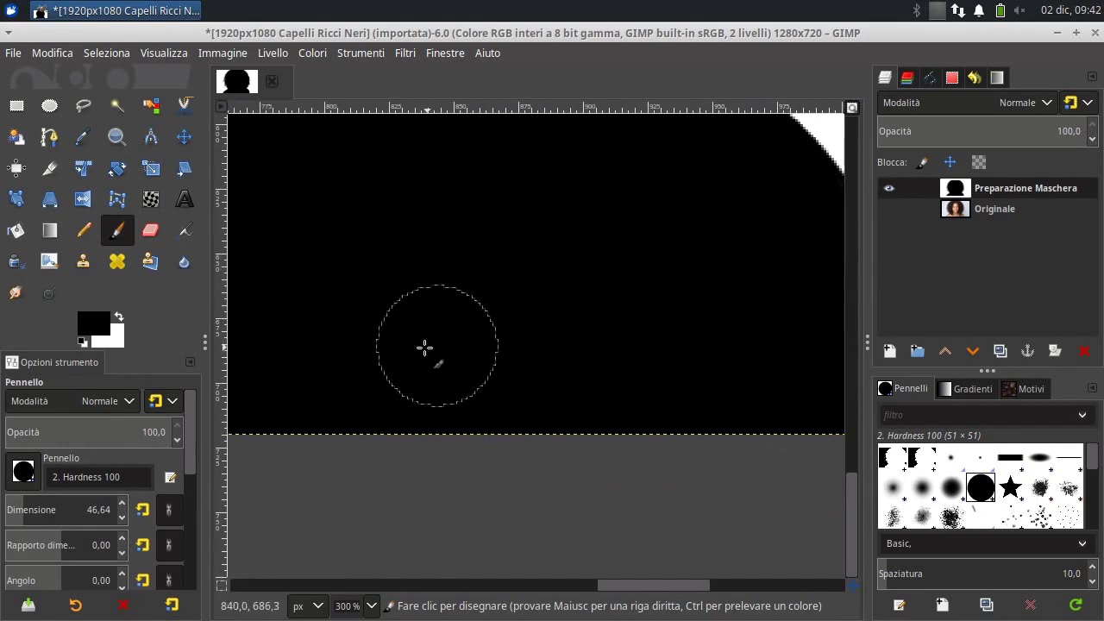
{"action": "scroll", "coordinate": [424, 348], "scroll_direction": "left", "scroll_amount": 9}
{"action": "scroll", "coordinate": [713, 336], "scroll_direction": "left", "scroll_amount": 4}
{"action": "scroll", "coordinate": [567, 323], "scroll_direction": "up", "scroll_amount": 1}
{"action": "scroll", "coordinate": [567, 323], "scroll_direction": "left", "scroll_amount": 5}
{"action": "scroll", "coordinate": [345, 357], "scroll_direction": "left", "scroll_amount": 8}
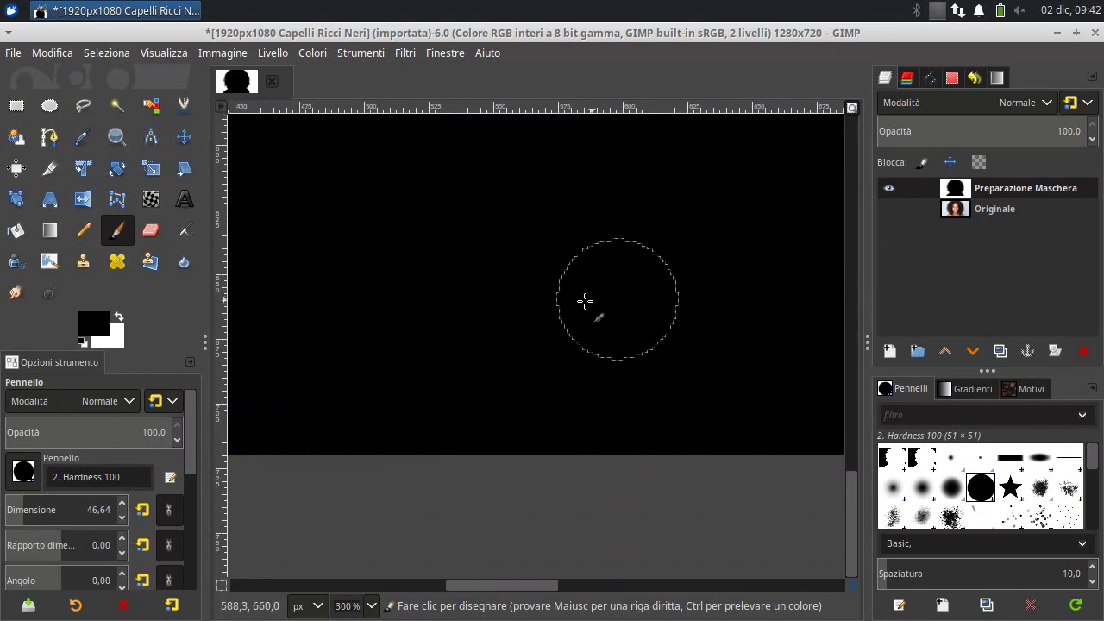
{"action": "scroll", "coordinate": [595, 362], "scroll_direction": "up", "scroll_amount": 2}
{"action": "scroll", "coordinate": [557, 370], "scroll_direction": "left", "scroll_amount": 6}
{"action": "scroll", "coordinate": [557, 370], "scroll_direction": "up", "scroll_amount": 1}
{"action": "scroll", "coordinate": [796, 323], "scroll_direction": "down", "scroll_amount": 1}
{"action": "scroll", "coordinate": [796, 323], "scroll_direction": "left", "scroll_amount": 5}
{"action": "scroll", "coordinate": [597, 380], "scroll_direction": "left", "scroll_amount": 3}
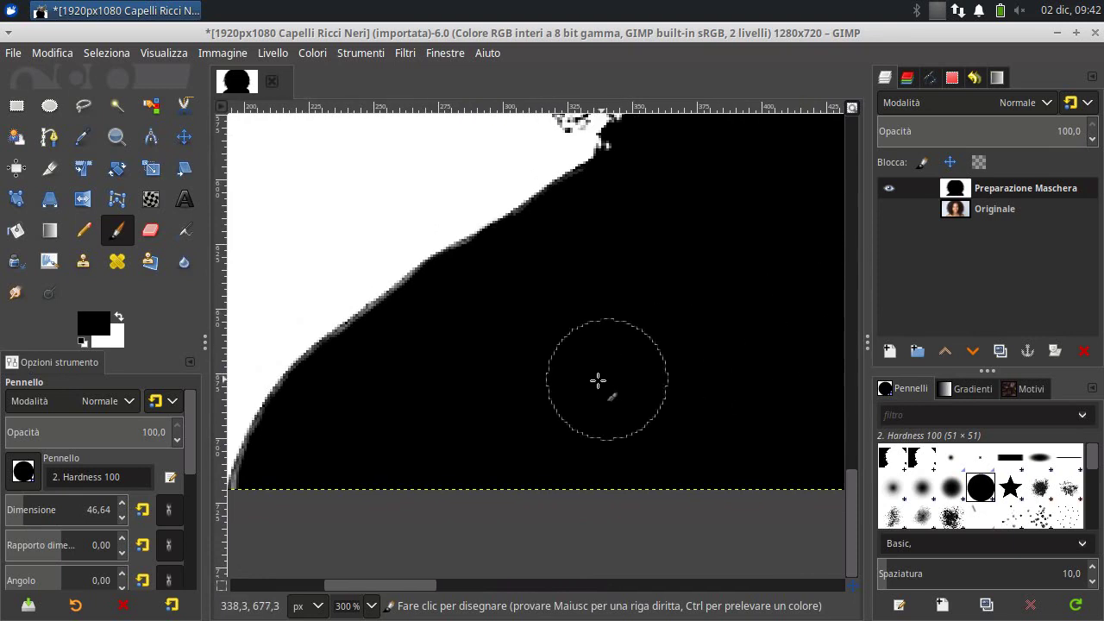
{"action": "scroll", "coordinate": [577, 420], "scroll_direction": "left", "scroll_amount": 3}
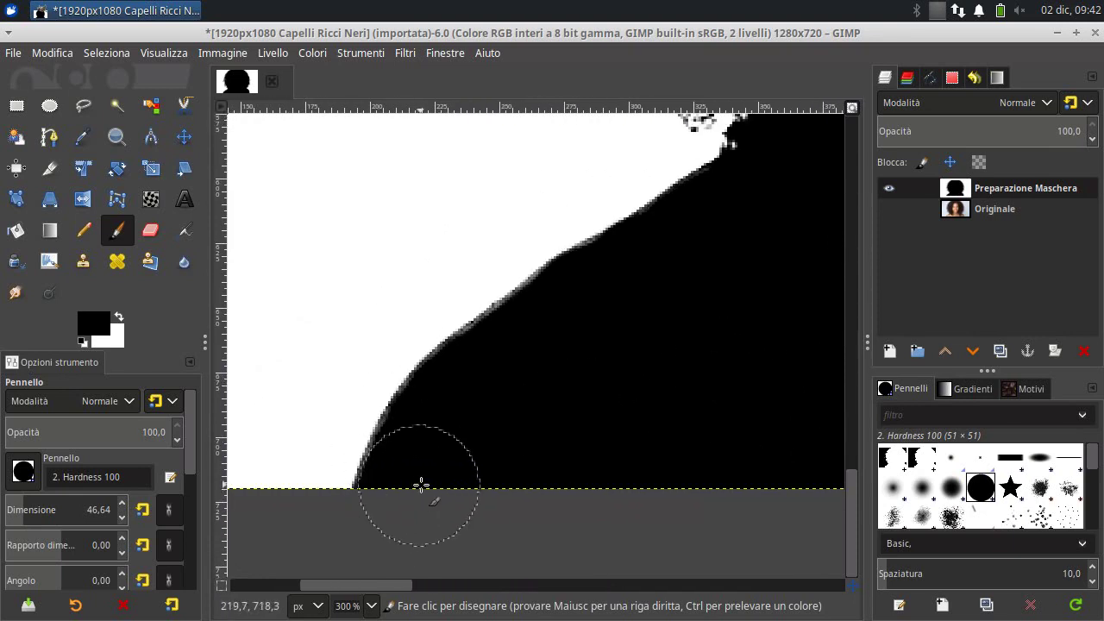
{"action": "left_click_drag", "start_coordinate": [62, 510], "coordinate": [24, 510]}
{"action": "scroll", "coordinate": [491, 431], "scroll_direction": "down", "scroll_amount": 1}
{"action": "scroll", "coordinate": [478, 370], "scroll_direction": "down", "scroll_amount": 2}
{"action": "left_click_drag", "start_coordinate": [15, 510], "coordinate": [109, 480]}
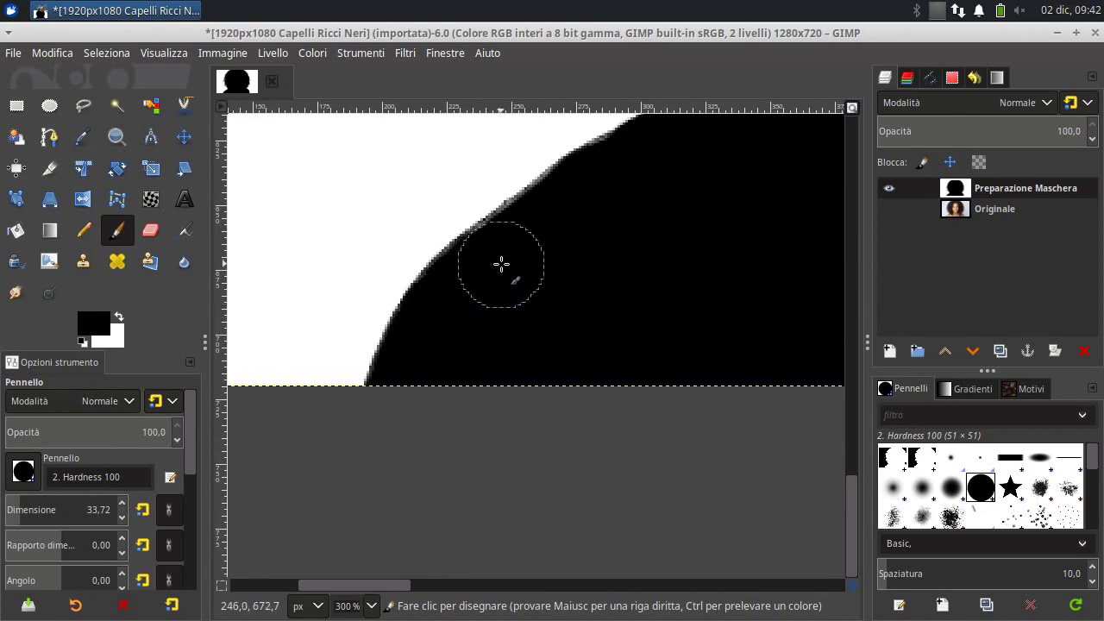
Touch up the shoulder edges in black, zooming and panning along the outline
{"action": "scroll", "coordinate": [530, 310], "scroll_direction": "up", "scroll_amount": 1}
{"action": "scroll", "coordinate": [541, 325], "scroll_direction": "up", "scroll_amount": 1}
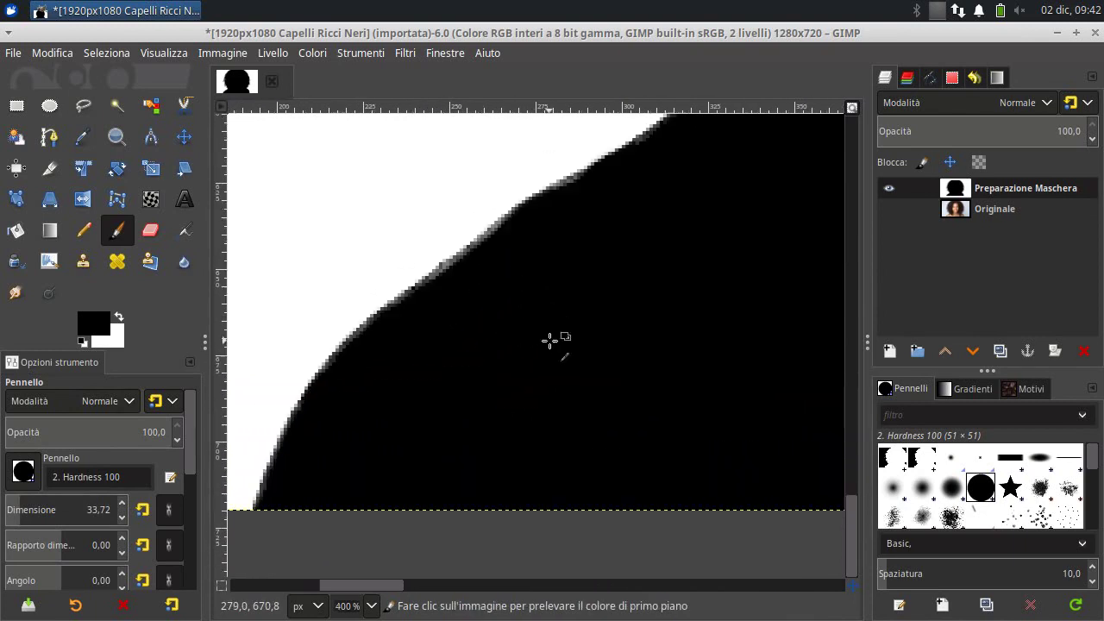
{"action": "scroll", "coordinate": [639, 455], "scroll_direction": "up", "scroll_amount": 3}
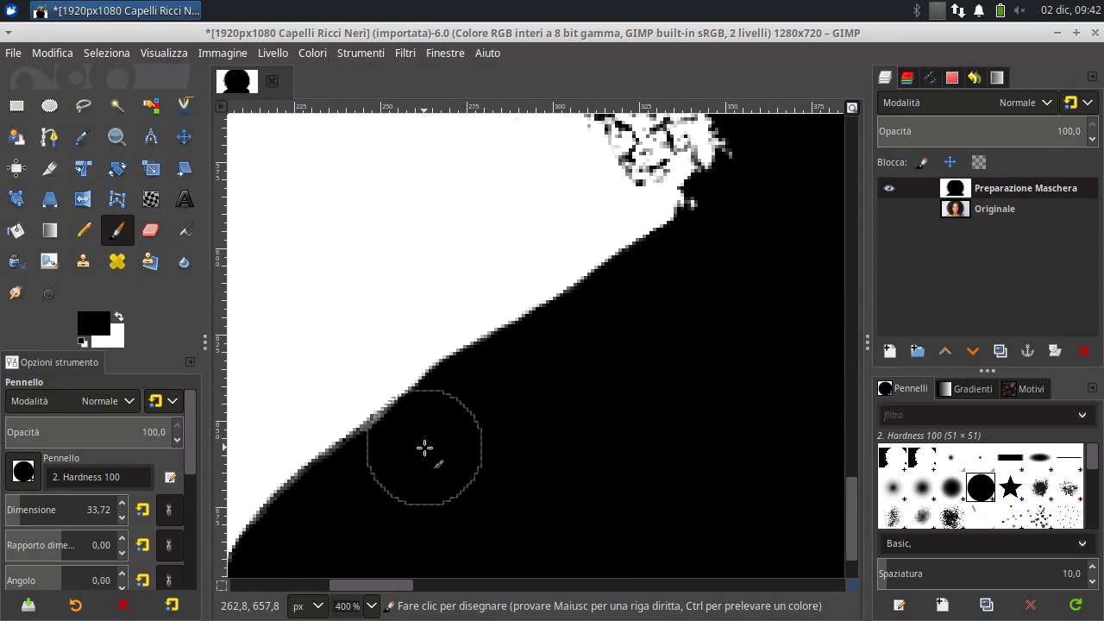
{"action": "left_click_drag", "start_coordinate": [408, 462], "coordinate": [527, 392]}
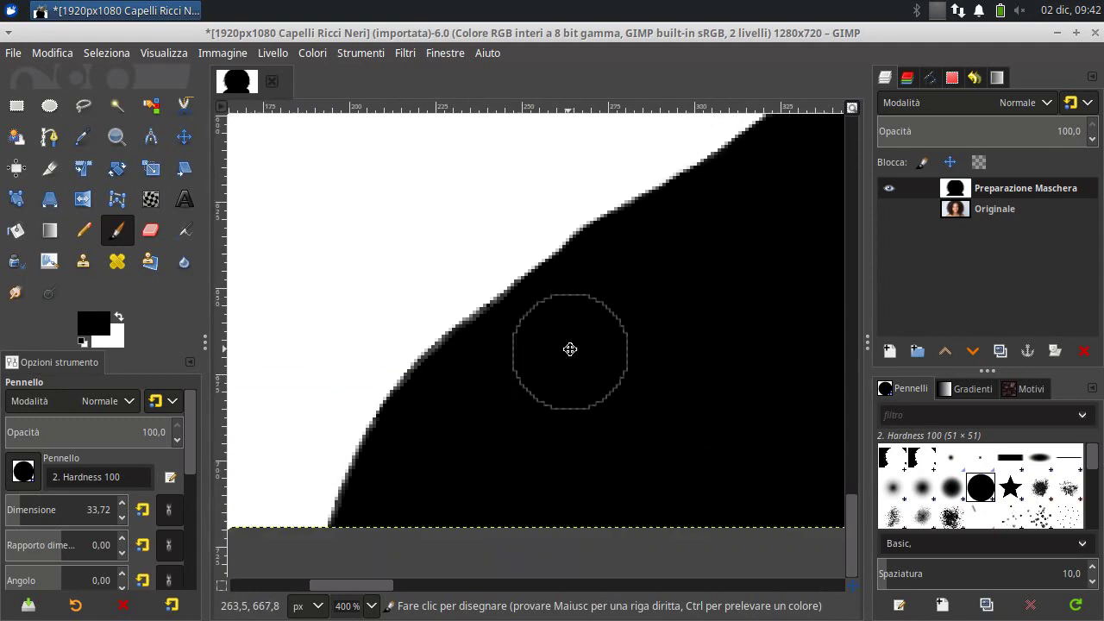
{"action": "scroll", "coordinate": [527, 393], "scroll_direction": "down", "scroll_amount": 3}
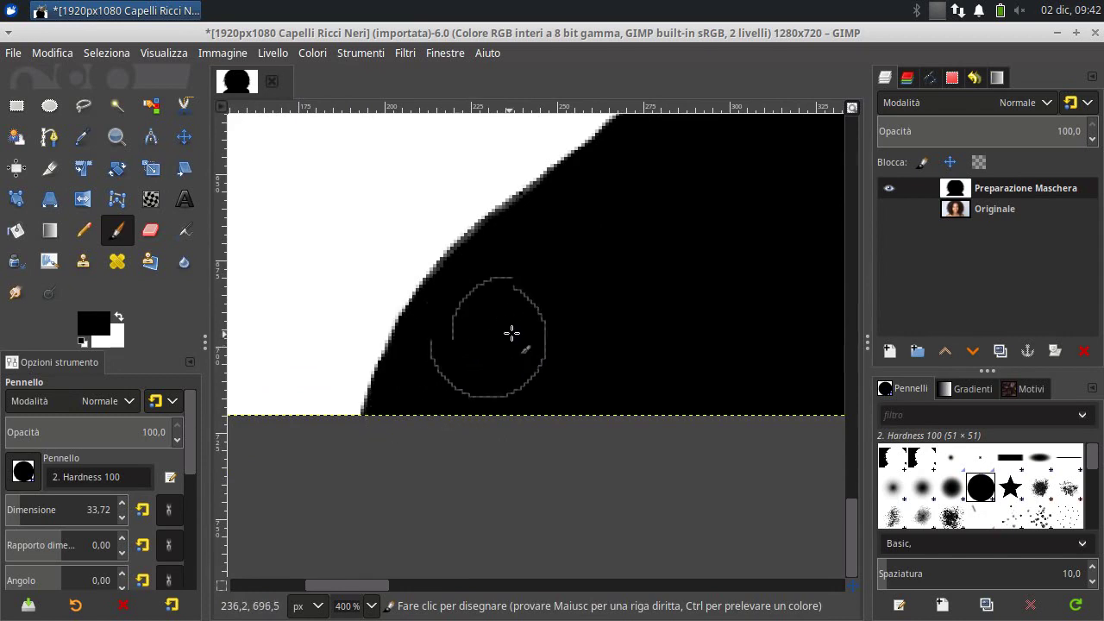
{"action": "scroll", "coordinate": [544, 290], "scroll_direction": "up", "scroll_amount": 2}
{"action": "scroll", "coordinate": [544, 290], "scroll_direction": "left", "scroll_amount": 1}
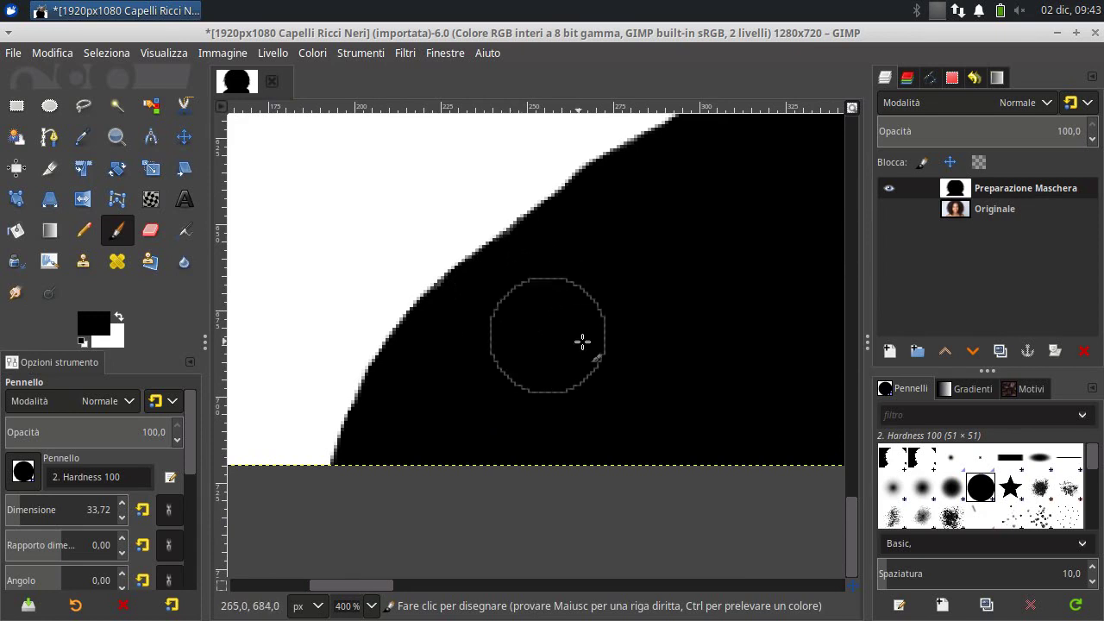
{"action": "scroll", "coordinate": [566, 331], "scroll_direction": "down", "scroll_amount": 3, "text": "ctrl"}
{"action": "scroll", "coordinate": [587, 328], "scroll_direction": "down", "scroll_amount": 1, "text": "ctrl"}
{"action": "scroll", "coordinate": [587, 328], "scroll_direction": "down", "scroll_amount": 2, "text": "ctrl"}
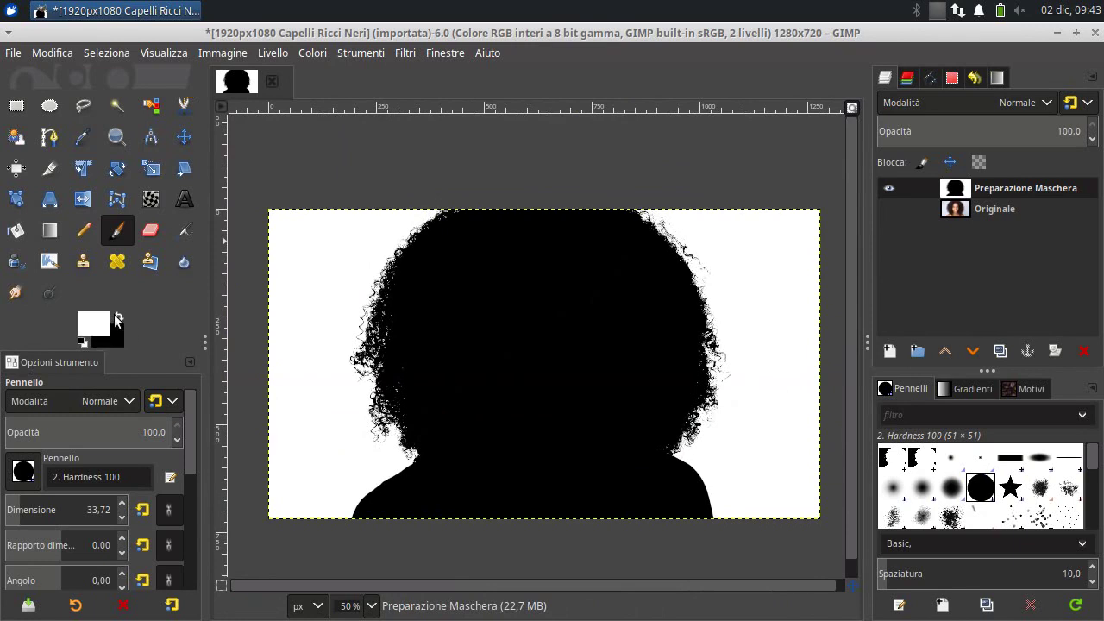
Switch to a black 265,25 brush and paint the inside of the head silhouette solid
{"action": "left_click", "coordinate": [31, 509]}
{"action": "left_click", "coordinate": [54, 509]}
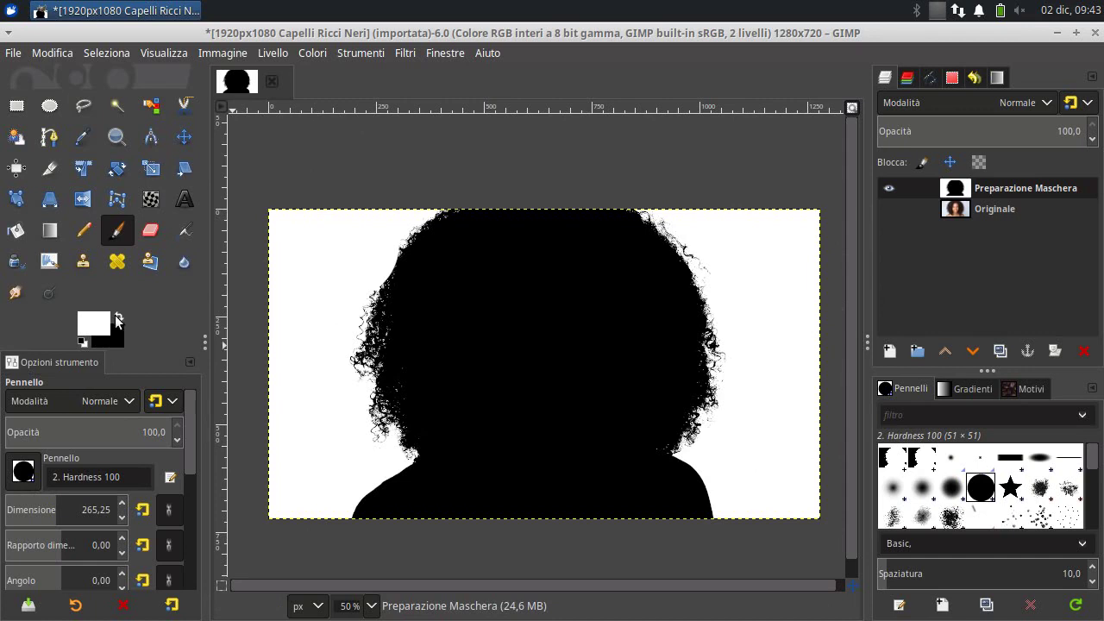
{"action": "left_click", "coordinate": [117, 316]}
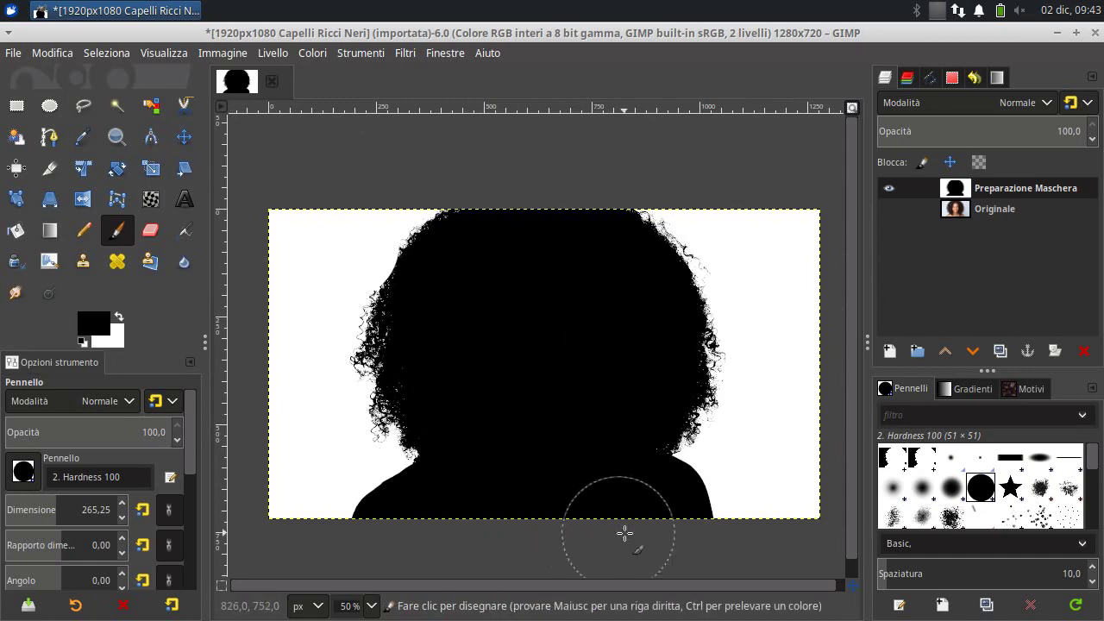
{"action": "key", "text": "ctrl"}
{"action": "scroll", "coordinate": [533, 463], "scroll_direction": "up", "scroll_amount": 3}
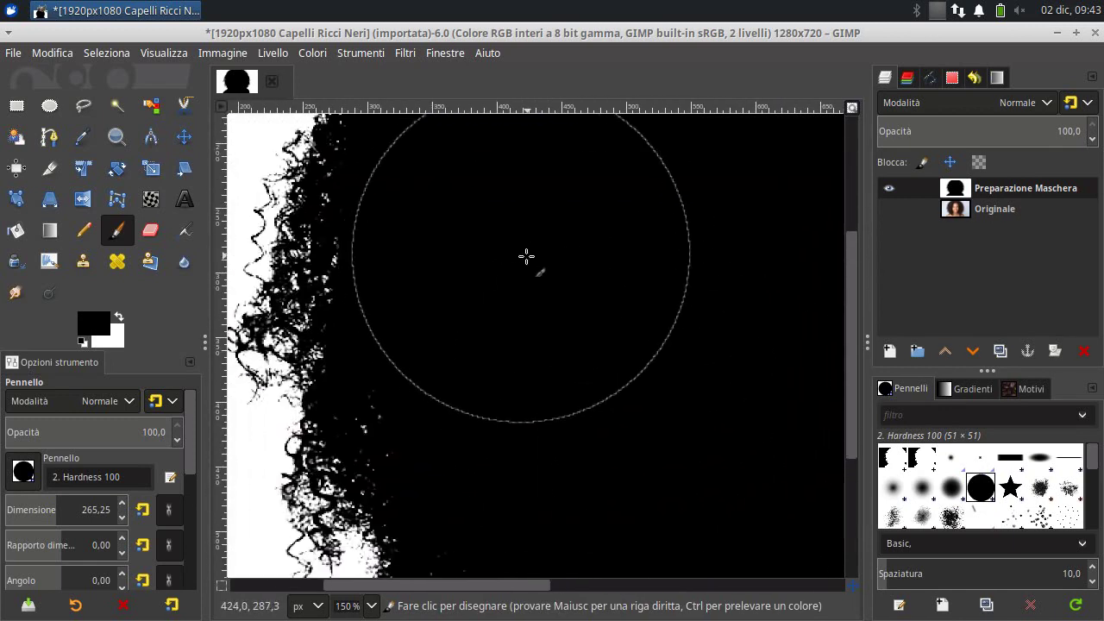
{"action": "scroll", "coordinate": [534, 389], "scroll_direction": "up", "scroll_amount": 3}
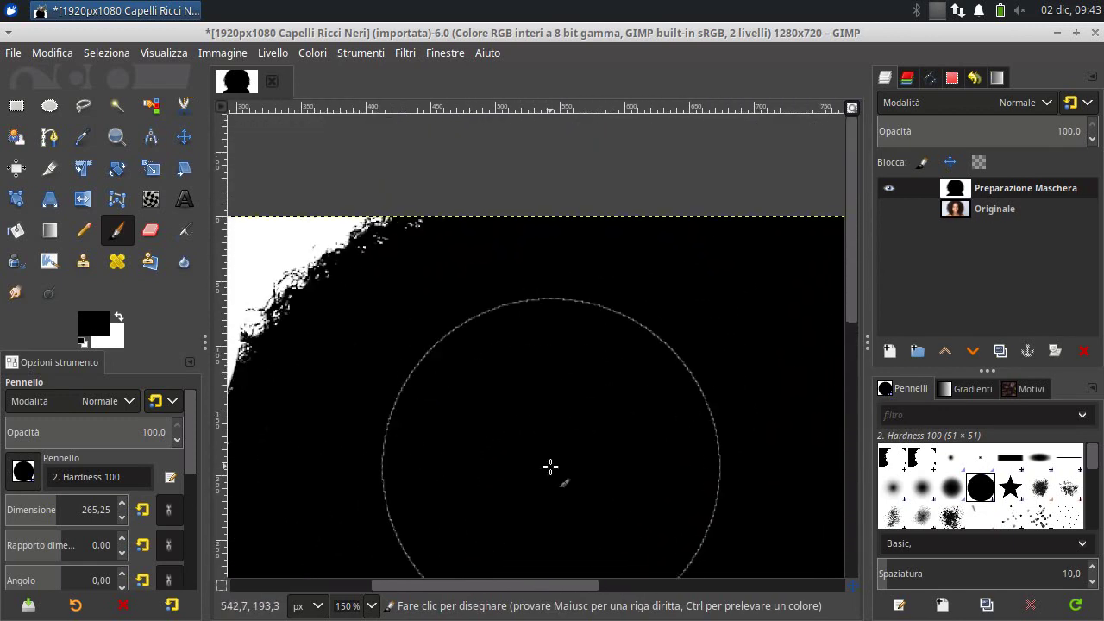
{"action": "scroll", "coordinate": [457, 414], "scroll_direction": "right", "scroll_amount": 8}
{"action": "scroll", "coordinate": [517, 362], "scroll_direction": "down", "scroll_amount": 3}
{"action": "scroll", "coordinate": [492, 375], "scroll_direction": "down", "scroll_amount": 3}
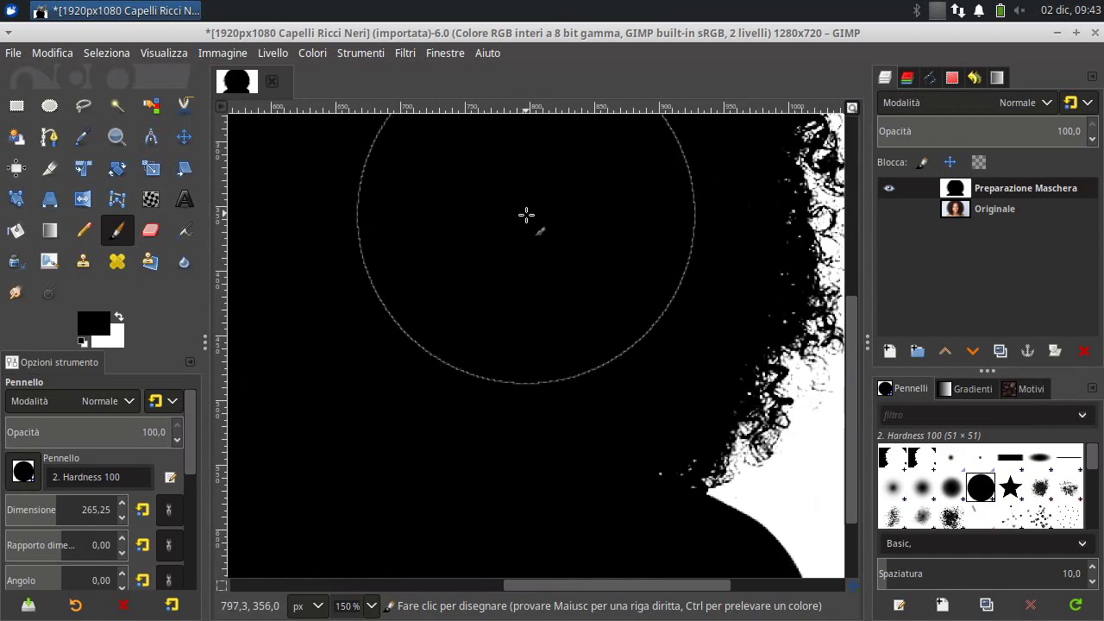
{"action": "scroll", "coordinate": [552, 216], "scroll_direction": "down", "scroll_amount": 3}
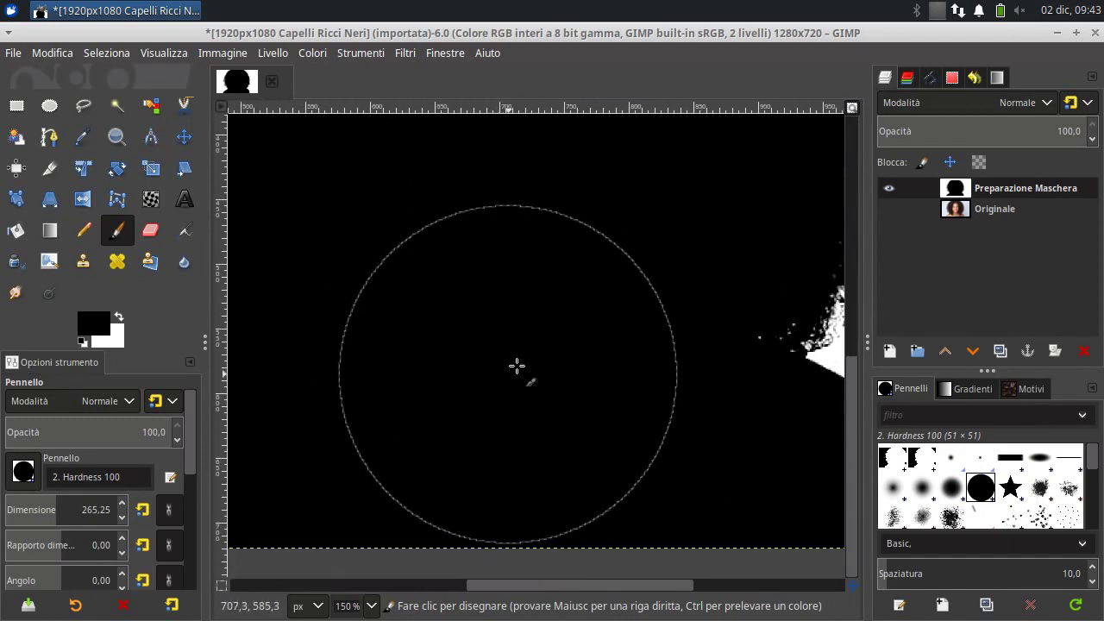
{"action": "scroll", "coordinate": [535, 345], "scroll_direction": "left", "scroll_amount": 5}
{"action": "scroll", "coordinate": [570, 319], "scroll_direction": "down", "scroll_amount": 2}
{"action": "scroll", "coordinate": [552, 380], "scroll_direction": "up", "scroll_amount": 2}
{"action": "scroll", "coordinate": [552, 380], "scroll_direction": "left", "scroll_amount": 2}
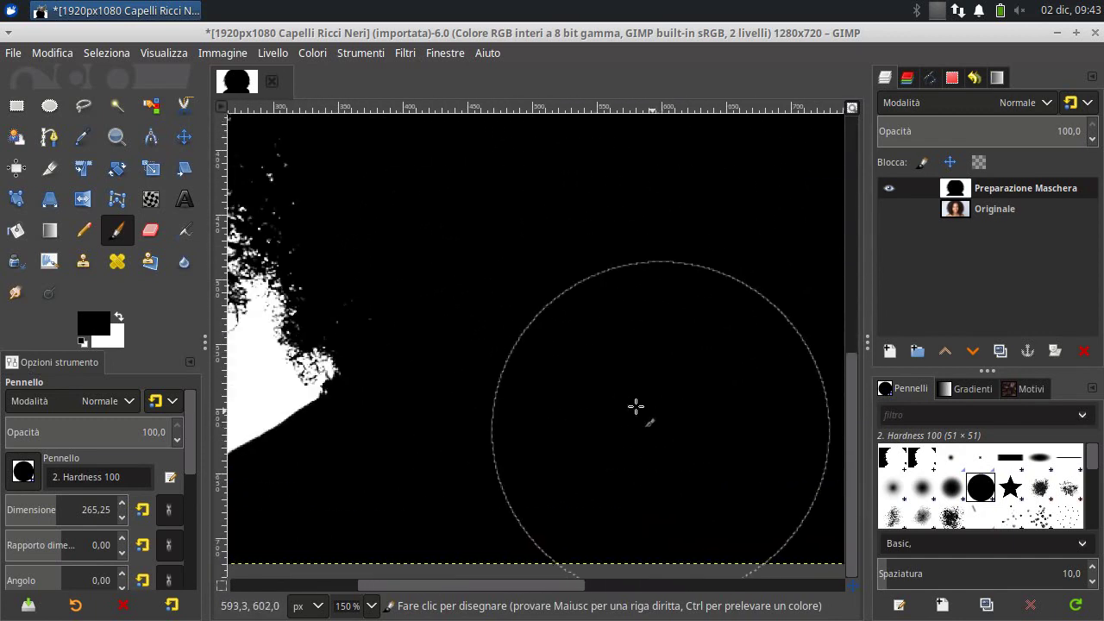
{"action": "scroll", "coordinate": [544, 377], "scroll_direction": "down", "scroll_amount": 2, "text": "ctrl"}
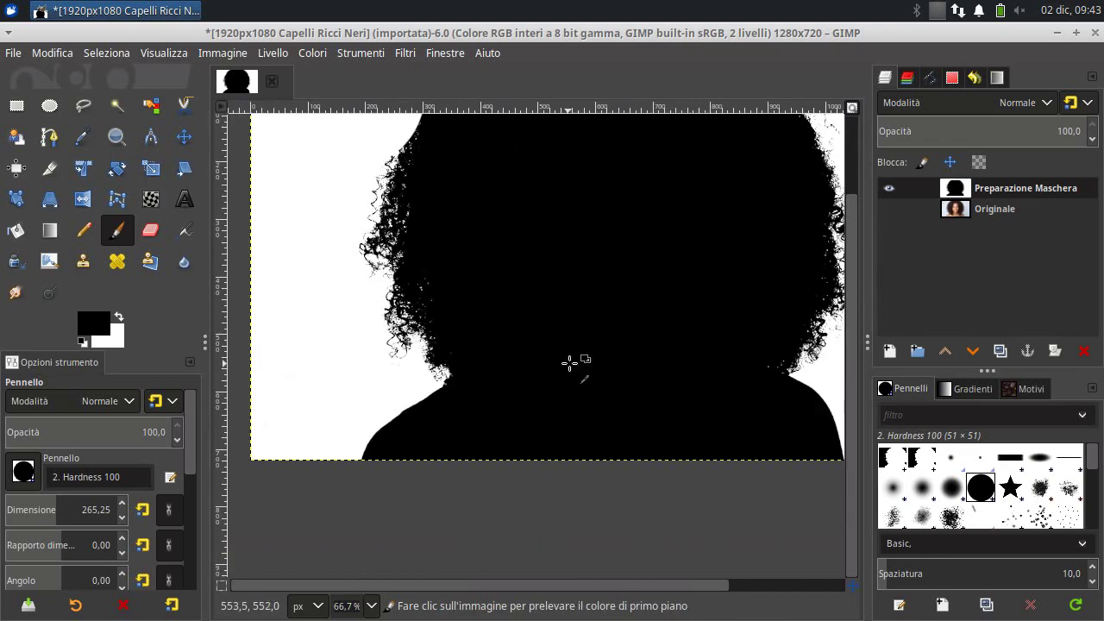
{"action": "scroll", "coordinate": [513, 422], "scroll_direction": "down", "scroll_amount": 1, "text": "ctrl"}
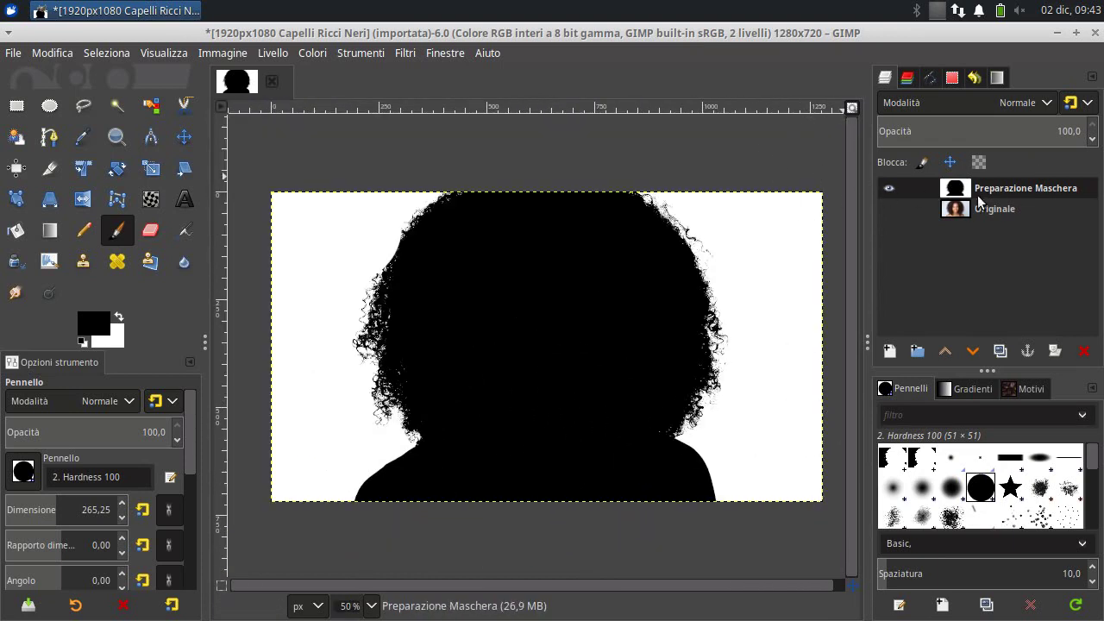
Toggle layer visibility to compare the mask with Originale, then select the Originale layer
{"action": "left_click", "coordinate": [889, 188]}
{"action": "left_click", "coordinate": [888, 209]}
{"action": "left_click", "coordinate": [890, 210]}
{"action": "left_click", "coordinate": [890, 188]}
{"action": "left_click", "coordinate": [955, 214]}
Add a white, fully opaque layer mask to the Originale layer
{"action": "right_click", "coordinate": [955, 215]}
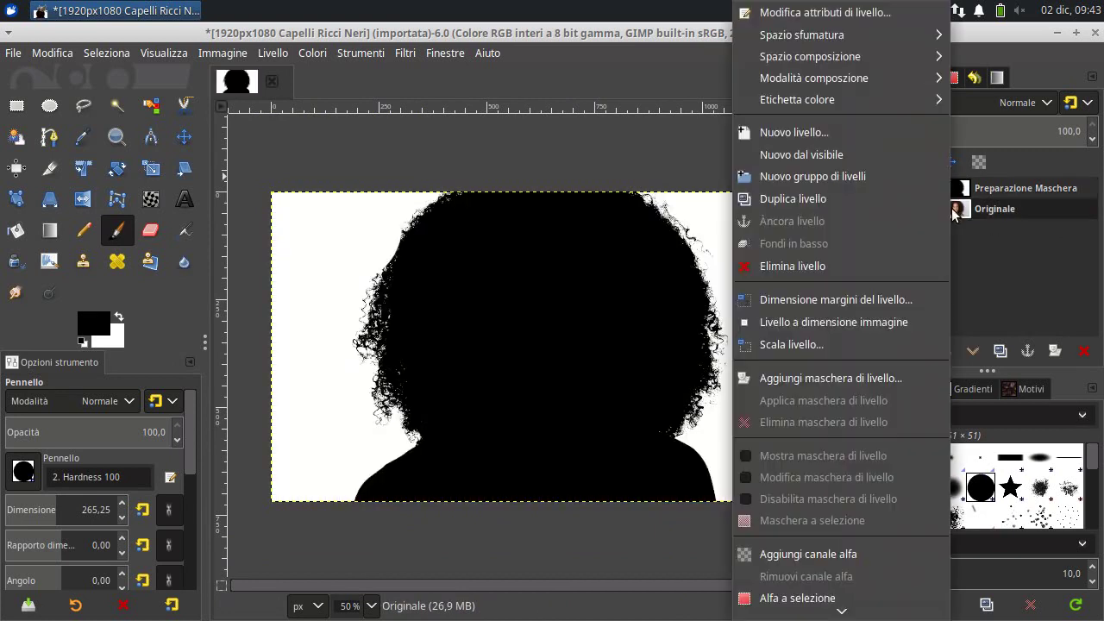
{"action": "left_click", "coordinate": [887, 378]}
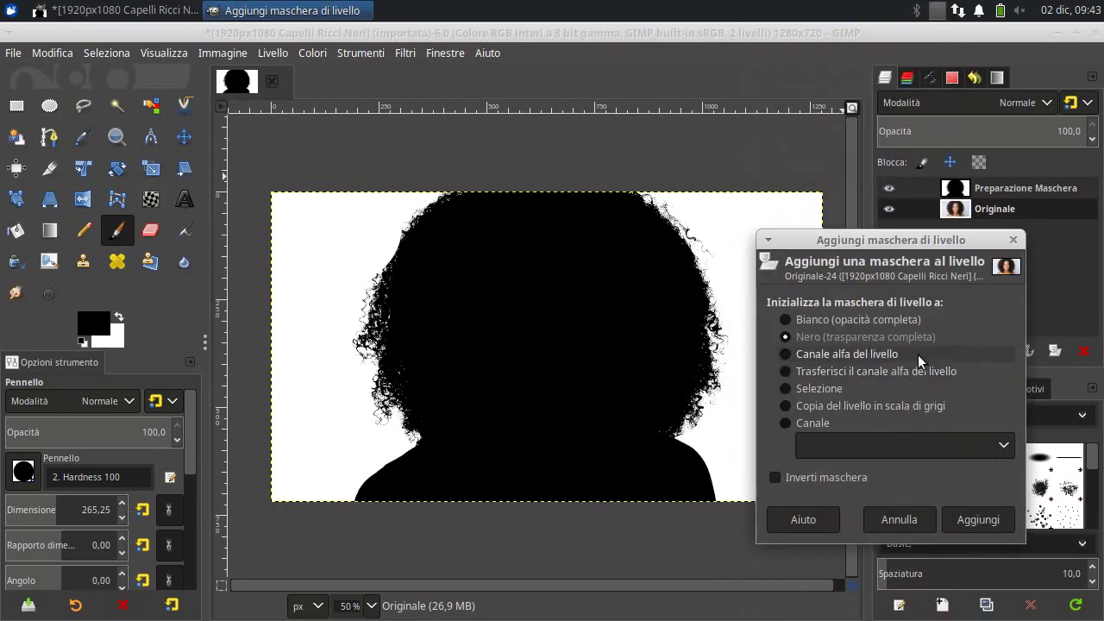
{"action": "left_click", "coordinate": [861, 320]}
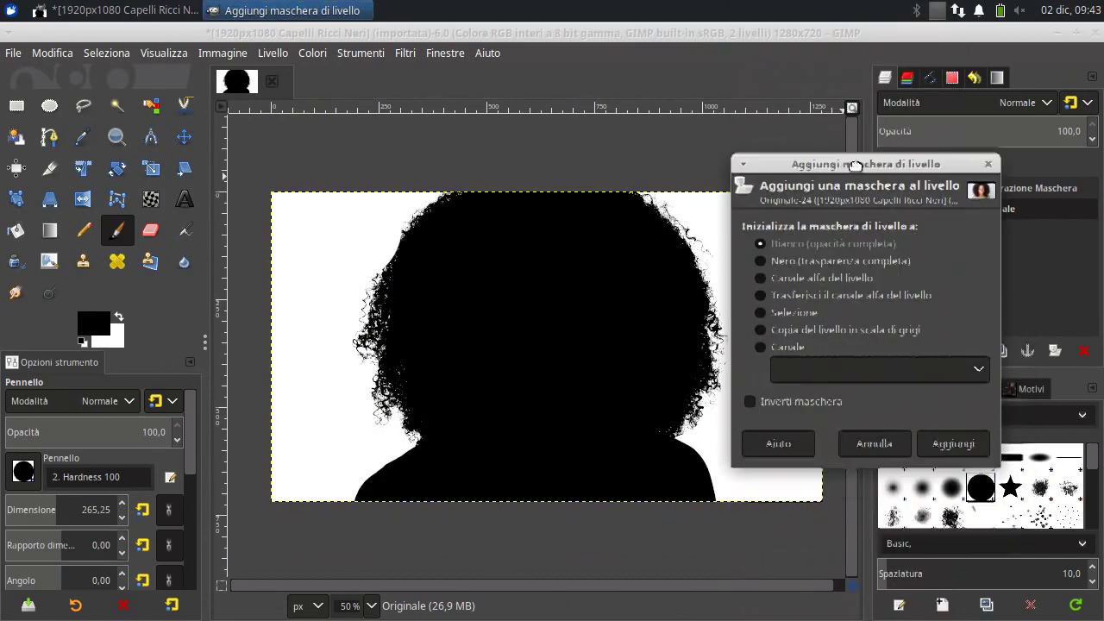
{"action": "left_click_drag", "start_coordinate": [887, 242], "coordinate": [859, 123]}
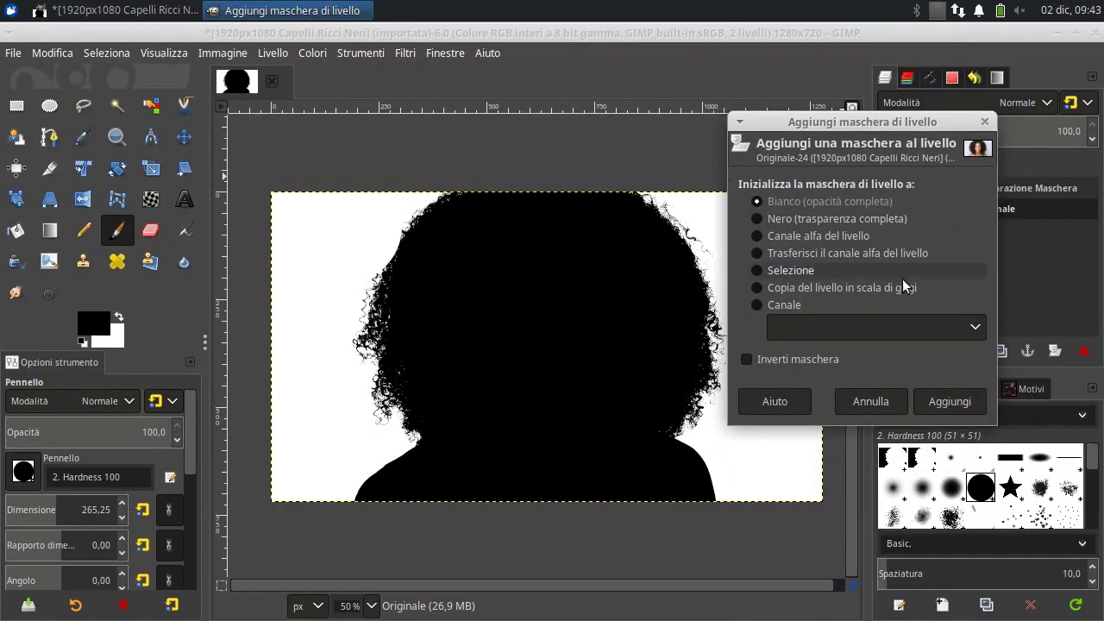
{"action": "left_click", "coordinate": [952, 402]}
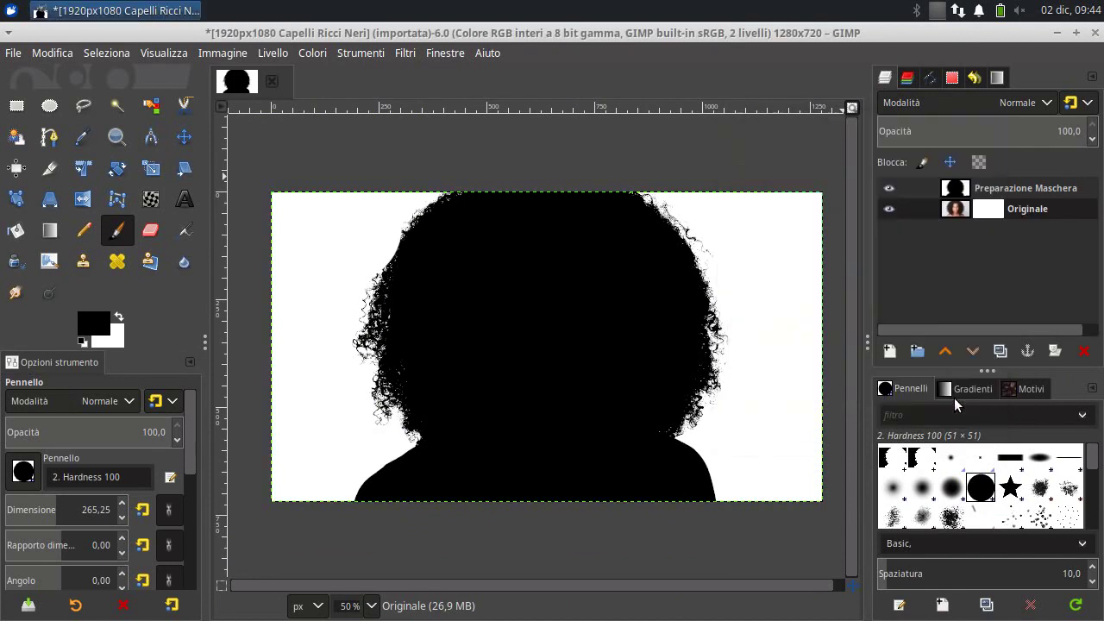
{"action": "left_click", "coordinate": [965, 192]}
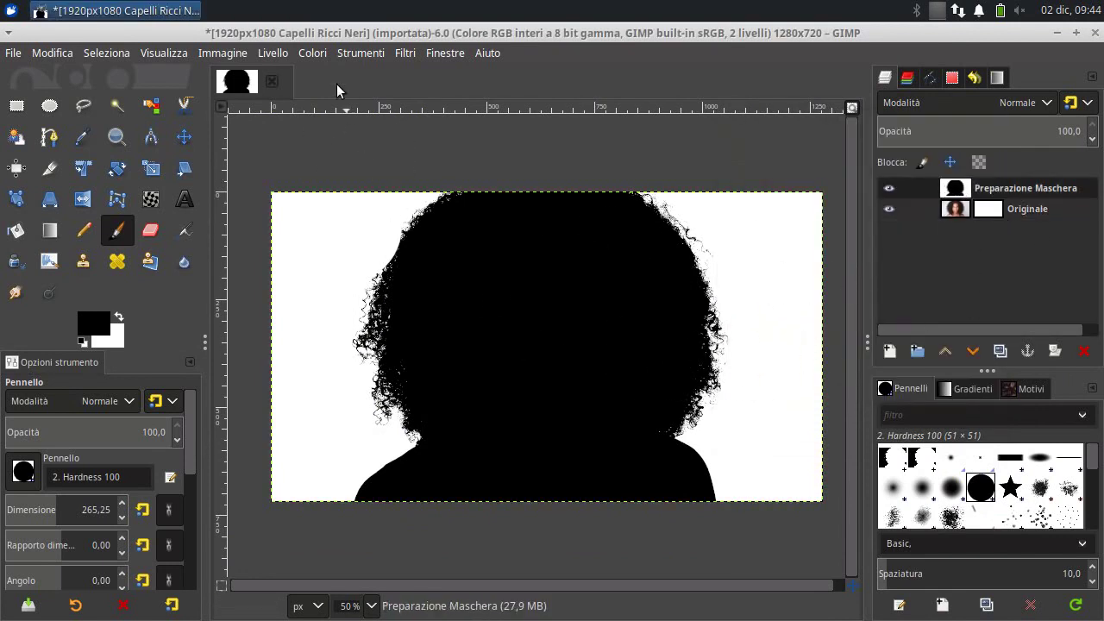
{"action": "left_click", "coordinate": [319, 54]}
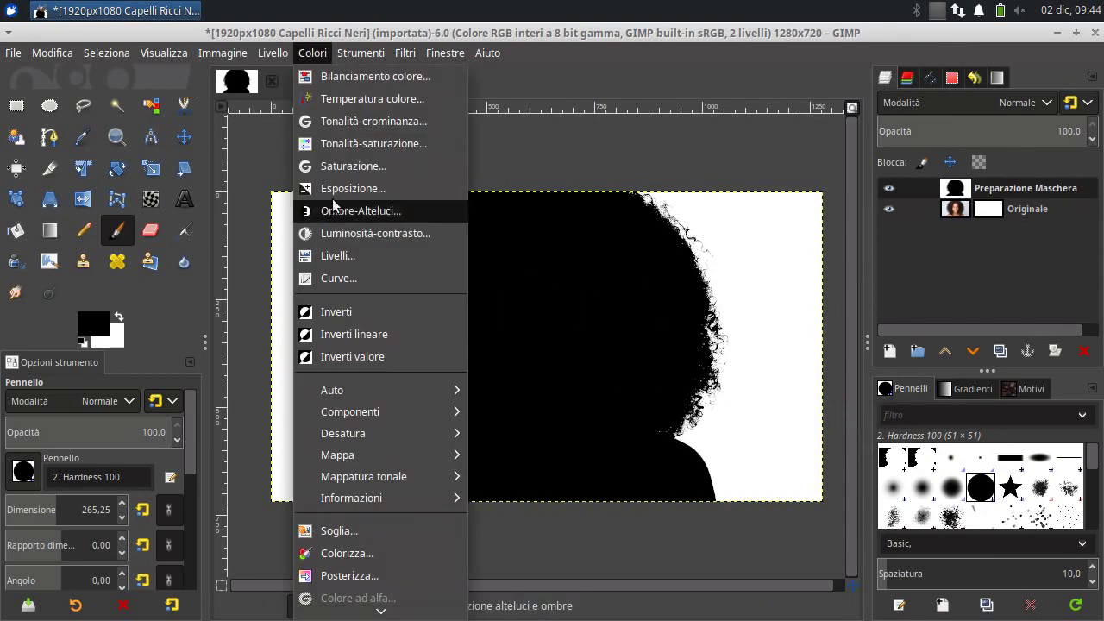
Invert Preparazione Maschera into a white silhouette on black and make white the foreground colour
{"action": "left_click", "coordinate": [355, 313]}
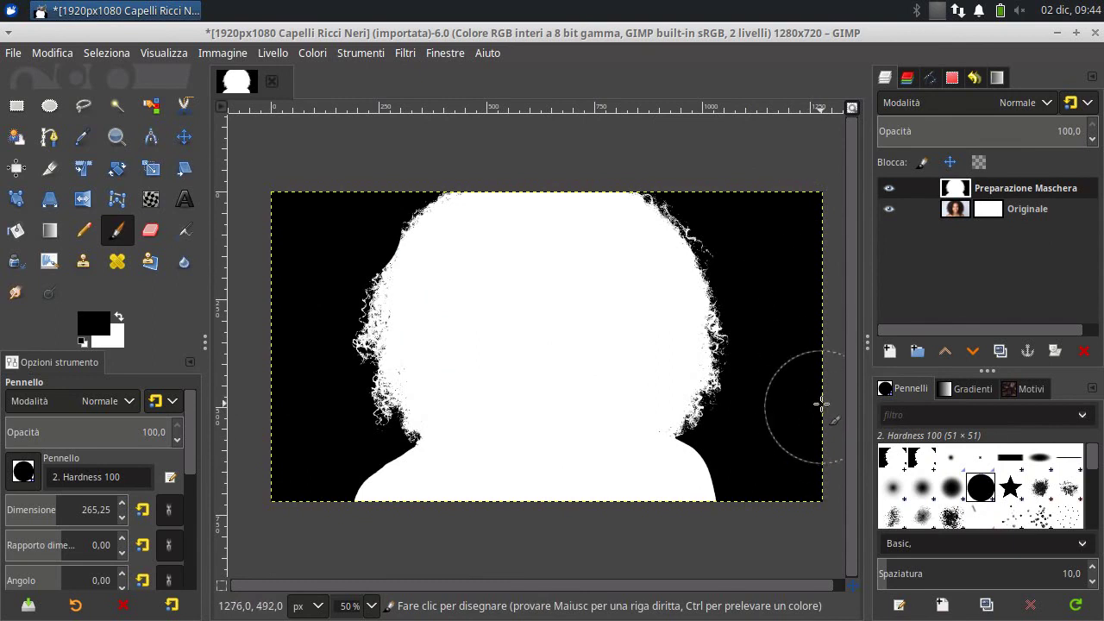
{"action": "left_click", "coordinate": [120, 318]}
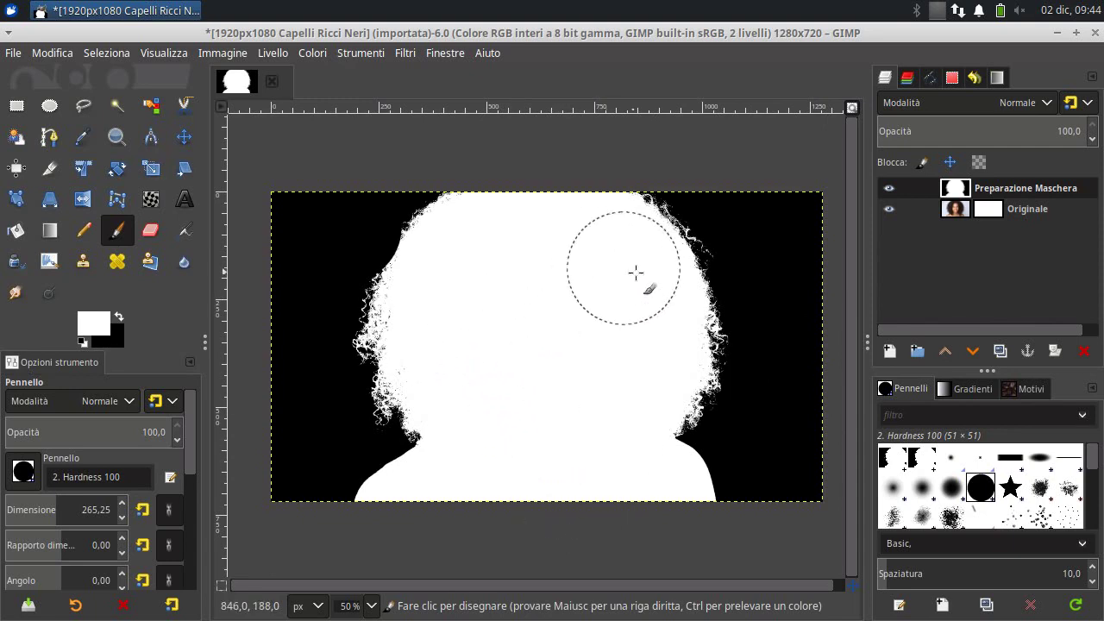
{"action": "scroll", "coordinate": [720, 220], "scroll_direction": "up", "scroll_amount": 1, "text": "ctrl"}
{"action": "scroll", "coordinate": [707, 233], "scroll_direction": "up", "scroll_amount": 1, "text": "ctrl"}
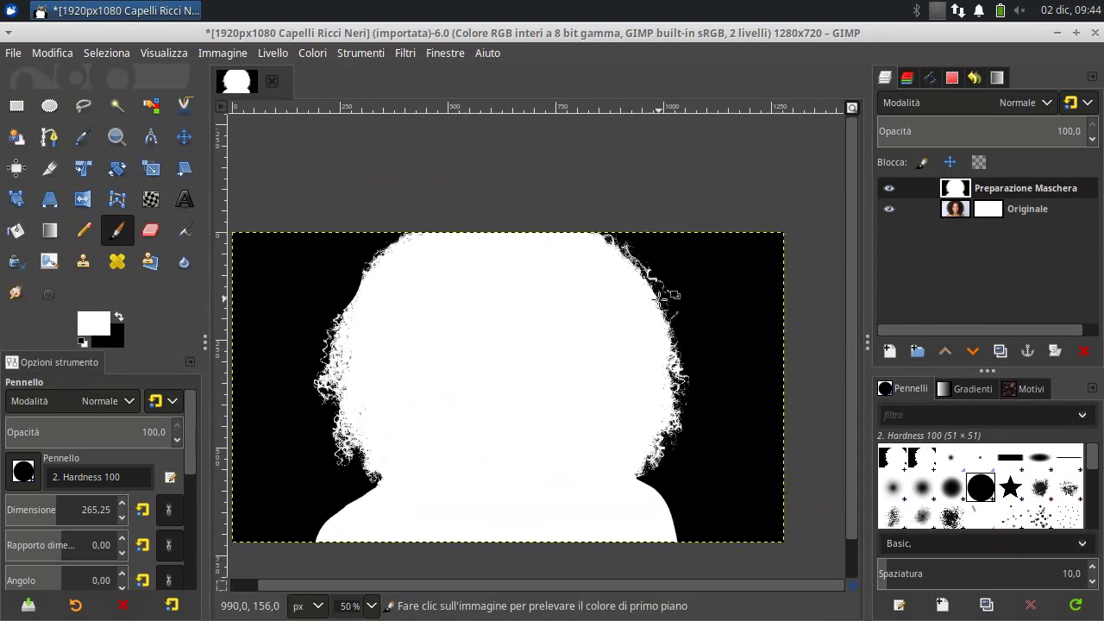
{"action": "scroll", "coordinate": [659, 274], "scroll_direction": "up", "scroll_amount": 1, "text": "ctrl"}
{"action": "scroll", "coordinate": [659, 274], "scroll_direction": "up", "scroll_amount": 2, "text": "ctrl"}
{"action": "scroll", "coordinate": [659, 274], "scroll_direction": "down", "scroll_amount": 4, "text": "ctrl"}
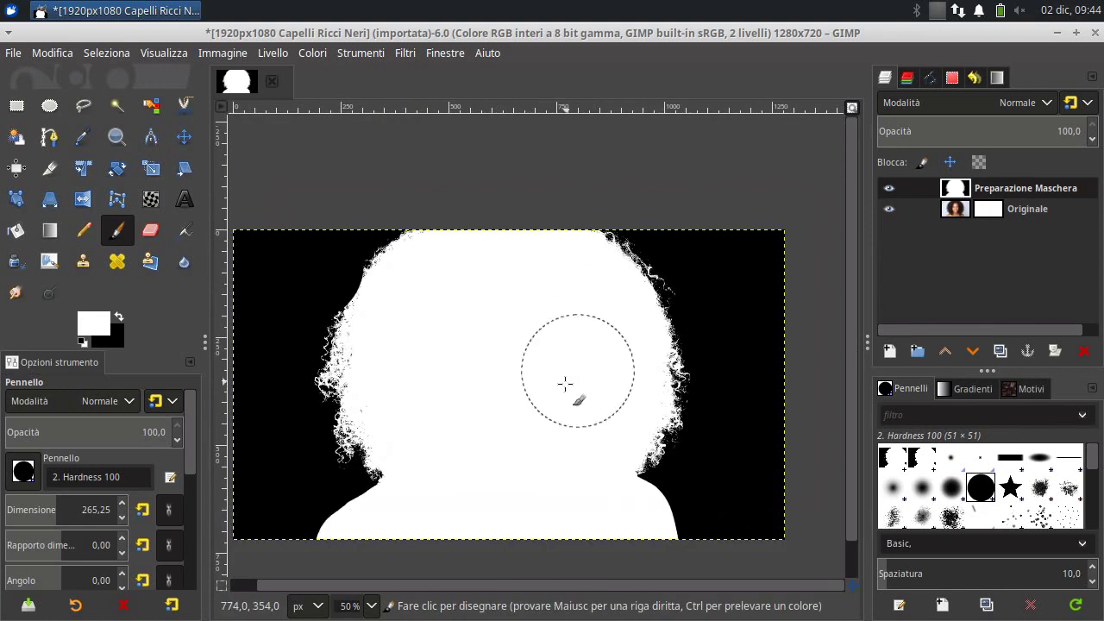
{"action": "scroll", "coordinate": [530, 377], "scroll_direction": "down", "scroll_amount": 3}
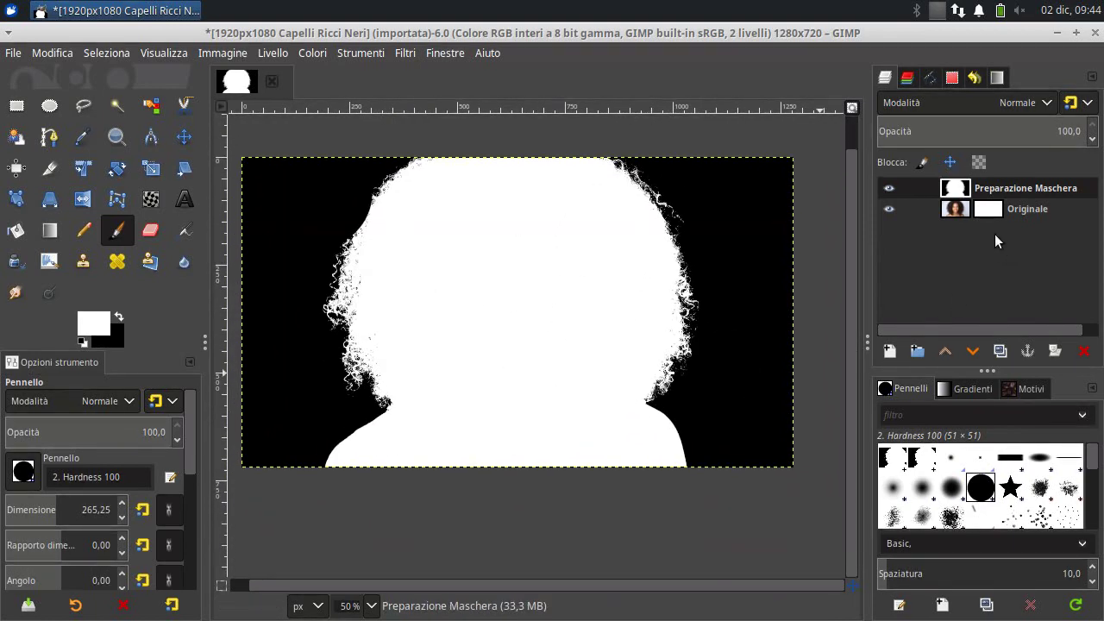
{"action": "left_click", "coordinate": [988, 211]}
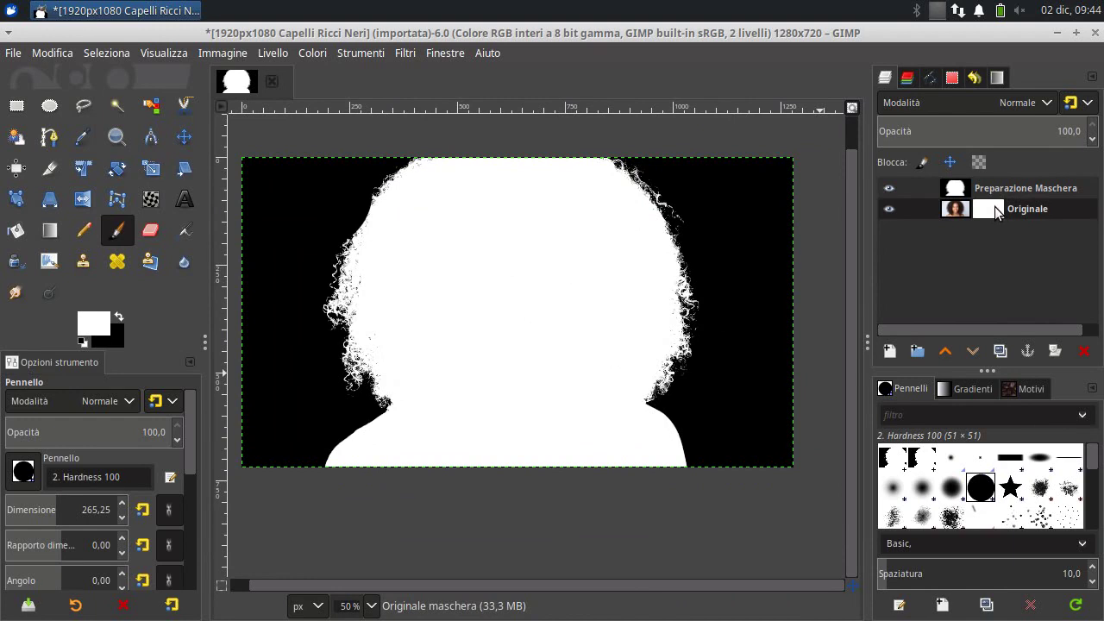
{"action": "left_click", "coordinate": [955, 188]}
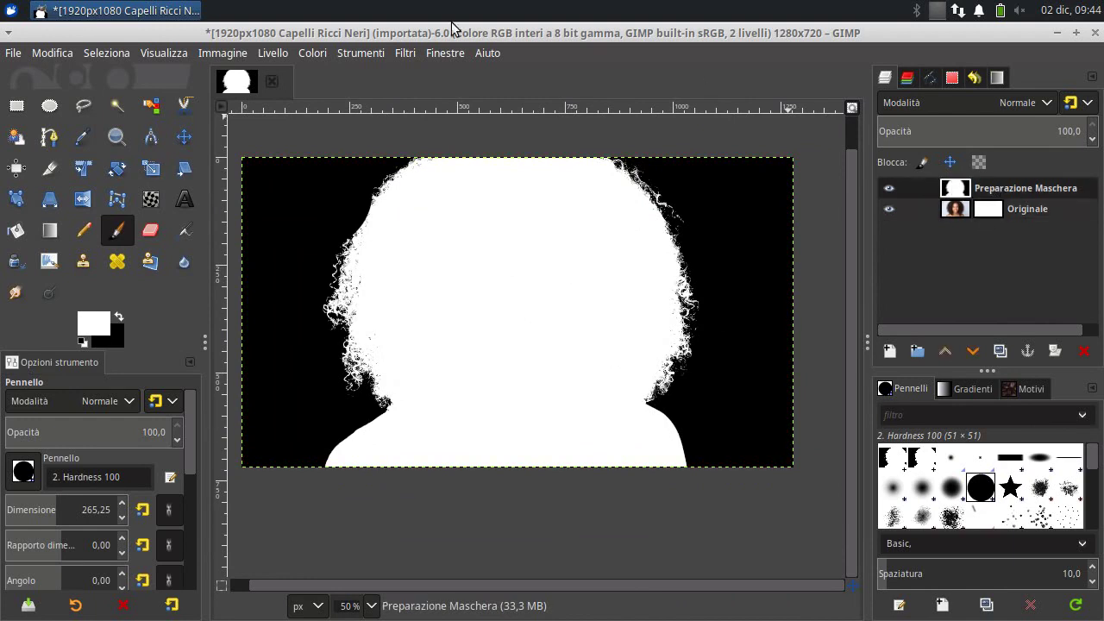
Cut the silhouette from Preparazione Maschera and paste it into Originale's layer mask
{"action": "left_click", "coordinate": [48, 52]}
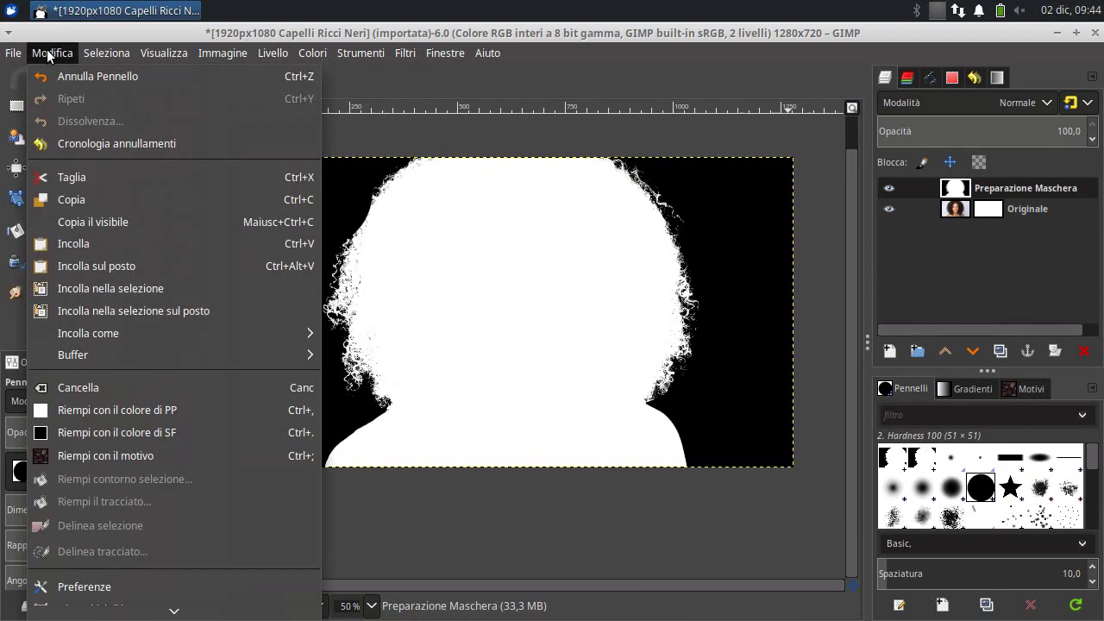
{"action": "left_click", "coordinate": [76, 179]}
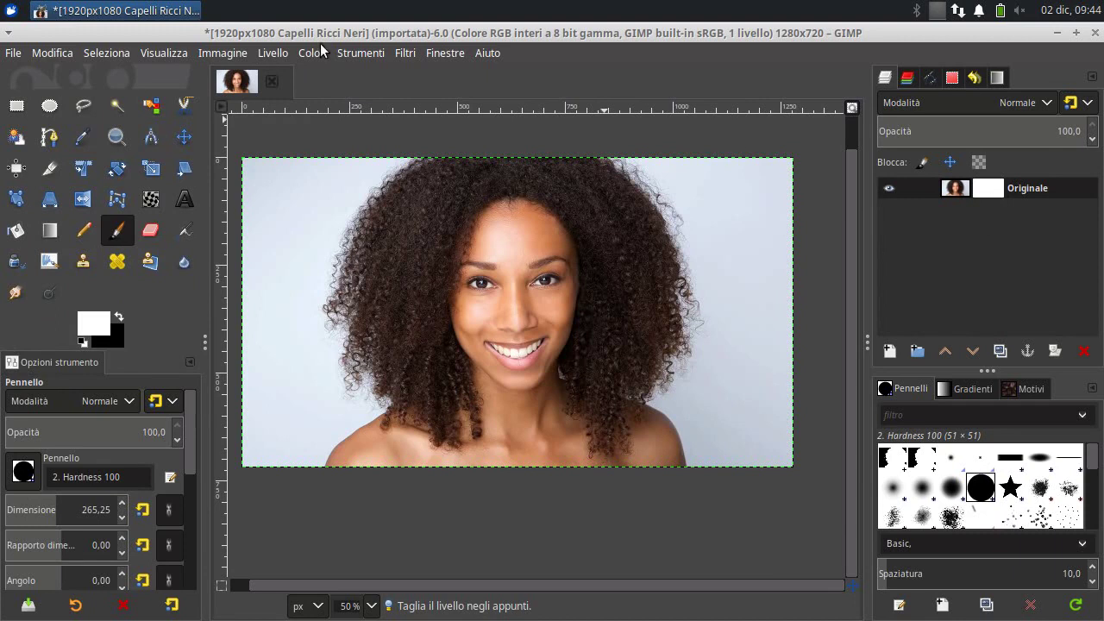
{"action": "left_click", "coordinate": [59, 54]}
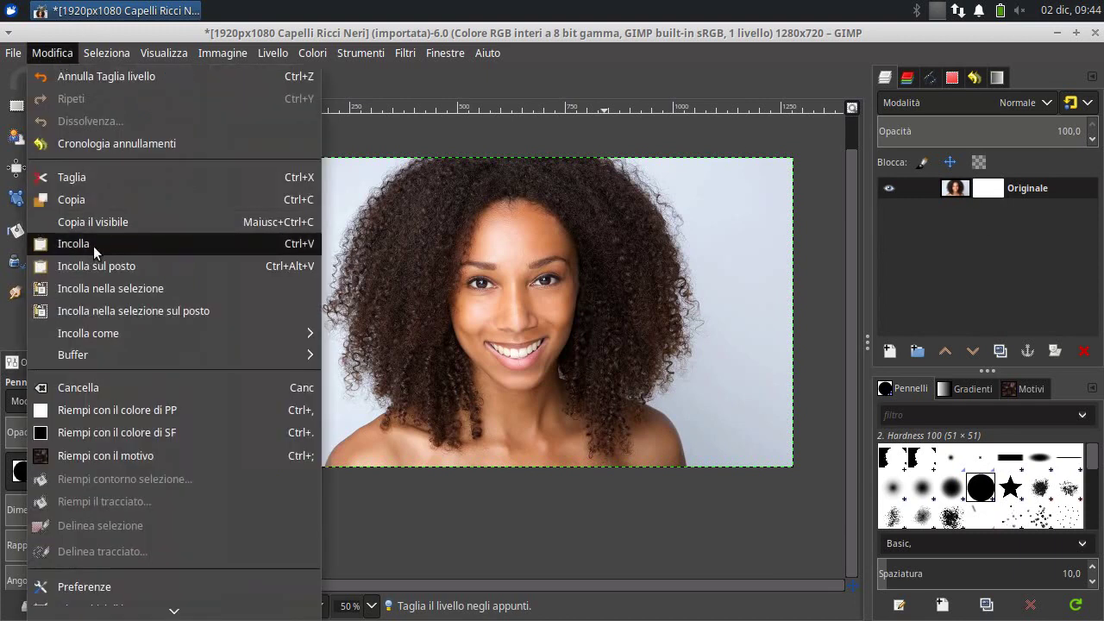
{"action": "left_click", "coordinate": [93, 246]}
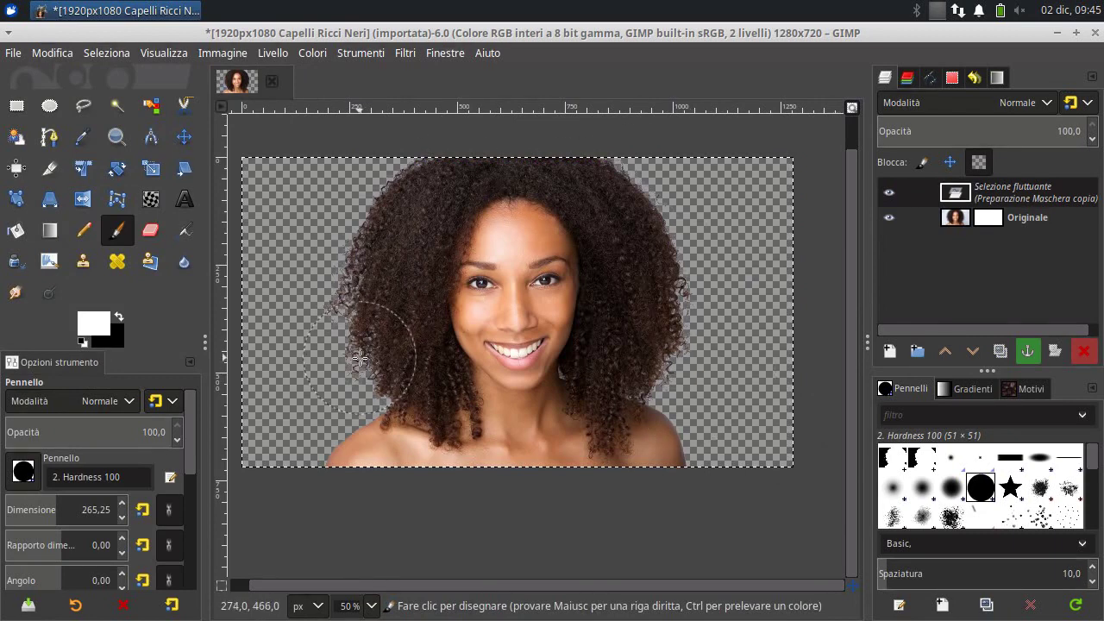
Zoom and pan around the image to check the cut-out hair edges
{"action": "scroll", "coordinate": [361, 359], "scroll_direction": "up", "scroll_amount": 1}
{"action": "scroll", "coordinate": [362, 327], "scroll_direction": "up", "scroll_amount": 2}
{"action": "scroll", "coordinate": [363, 286], "scroll_direction": "up", "scroll_amount": 4}
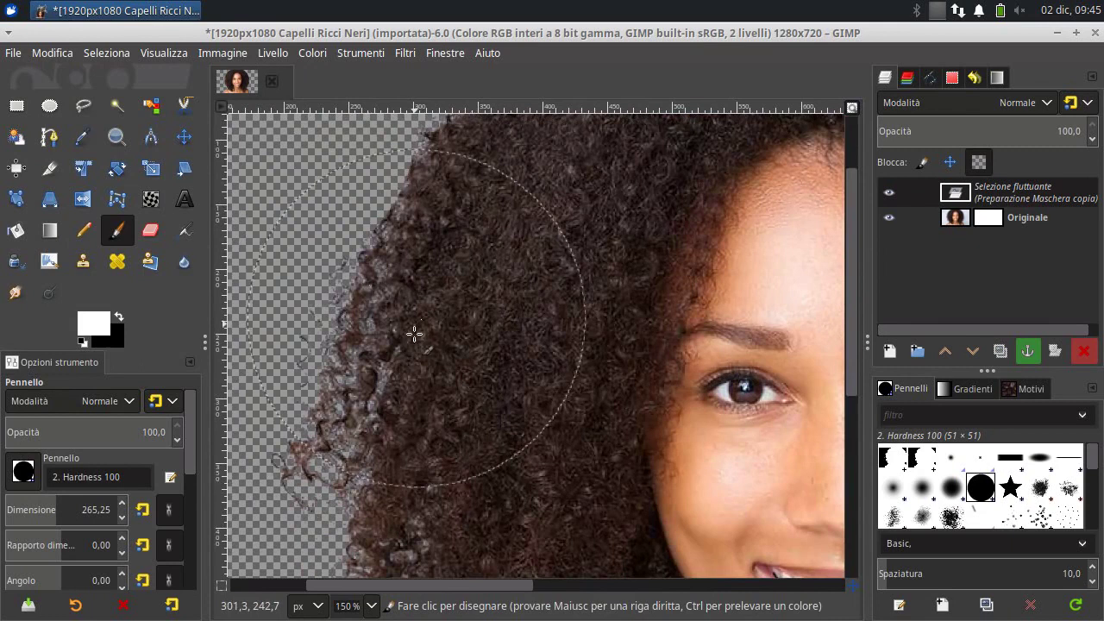
{"action": "scroll", "coordinate": [417, 319], "scroll_direction": "down", "scroll_amount": 4}
{"action": "scroll", "coordinate": [457, 306], "scroll_direction": "down", "scroll_amount": 1}
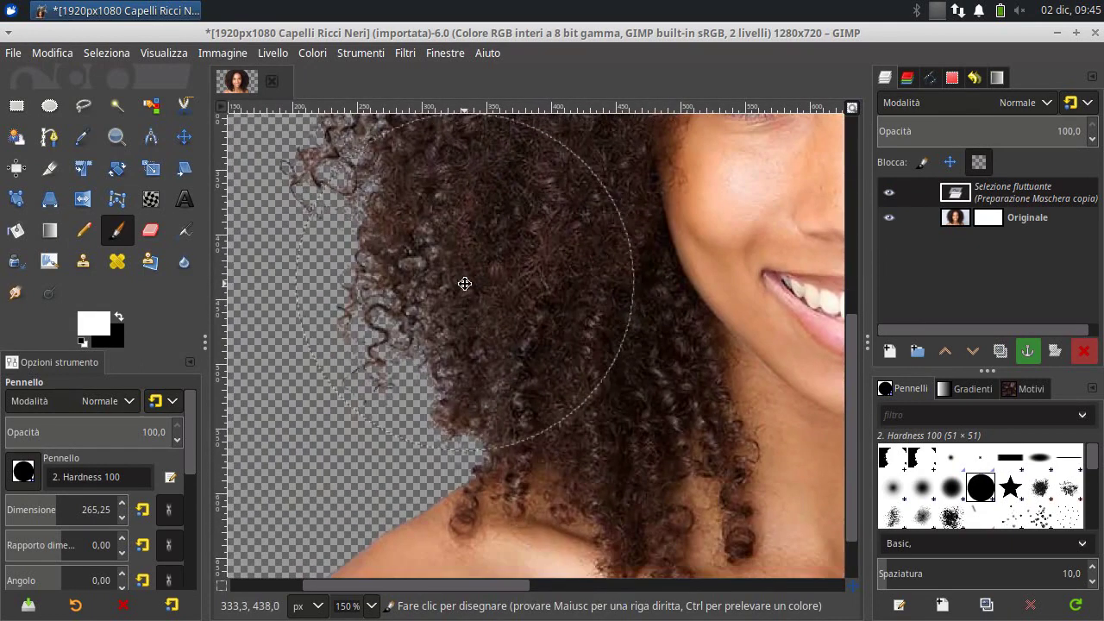
{"action": "scroll", "coordinate": [465, 281], "scroll_direction": "right", "scroll_amount": 6}
{"action": "scroll", "coordinate": [623, 345], "scroll_direction": "right", "scroll_amount": 5}
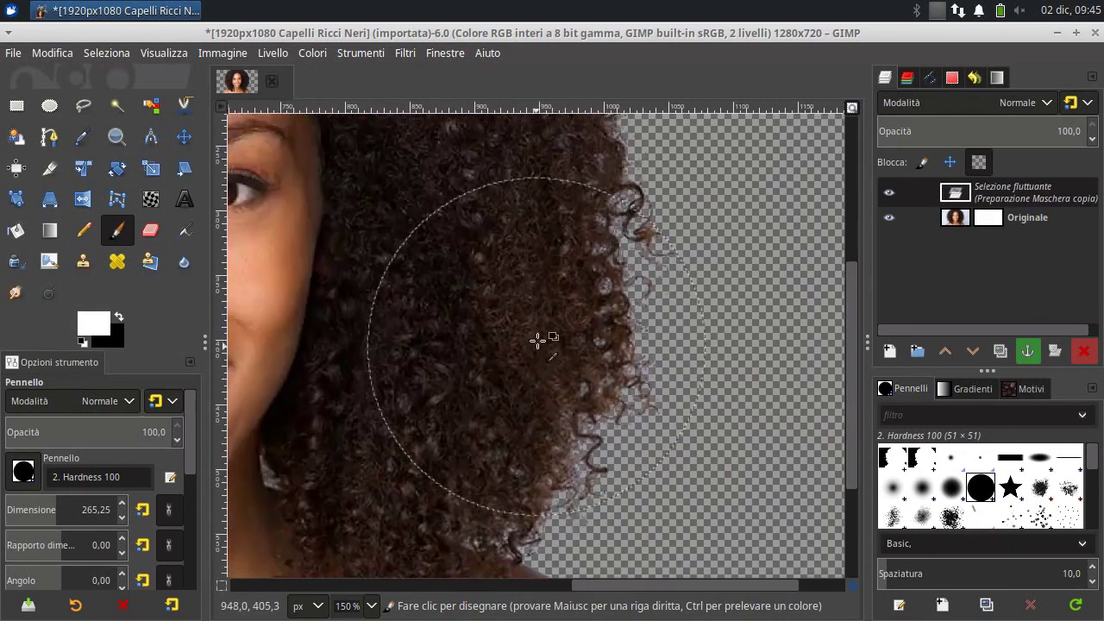
{"action": "scroll", "coordinate": [530, 345], "scroll_direction": "down", "scroll_amount": 3, "text": "ctrl"}
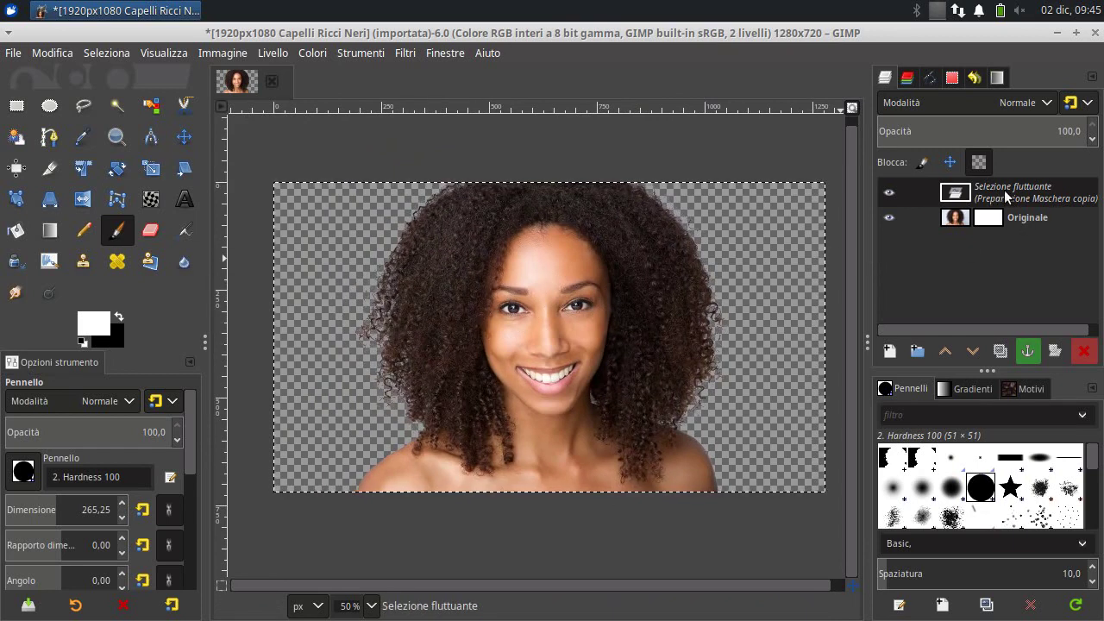
Anchor the pasted silhouette and apply the layer mask permanently to Originale
{"action": "left_click", "coordinate": [1028, 352]}
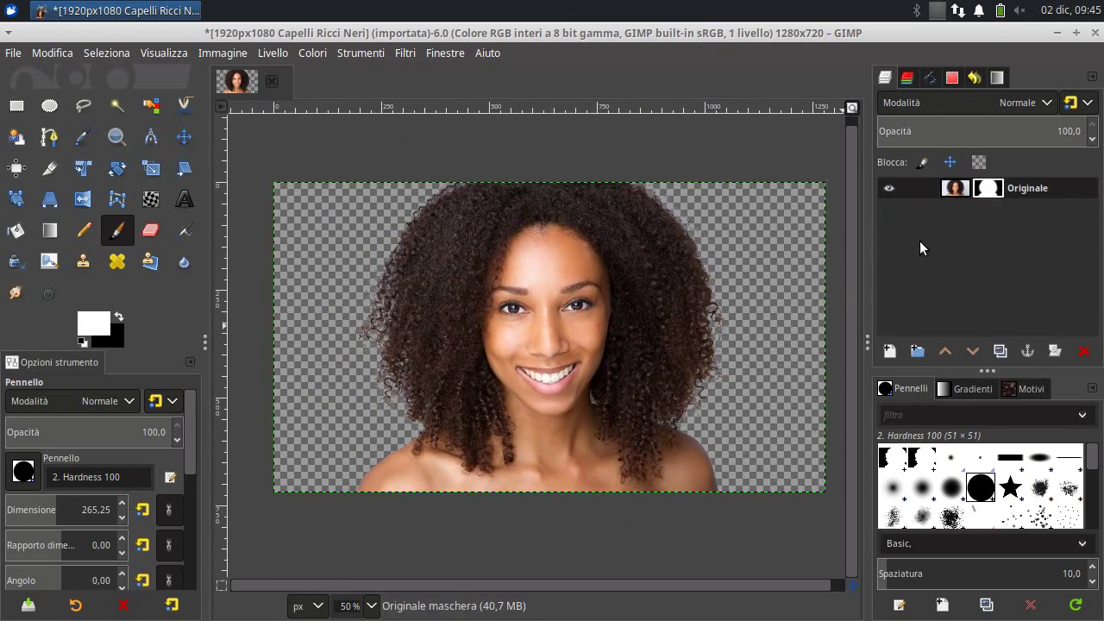
{"action": "right_click", "coordinate": [990, 192]}
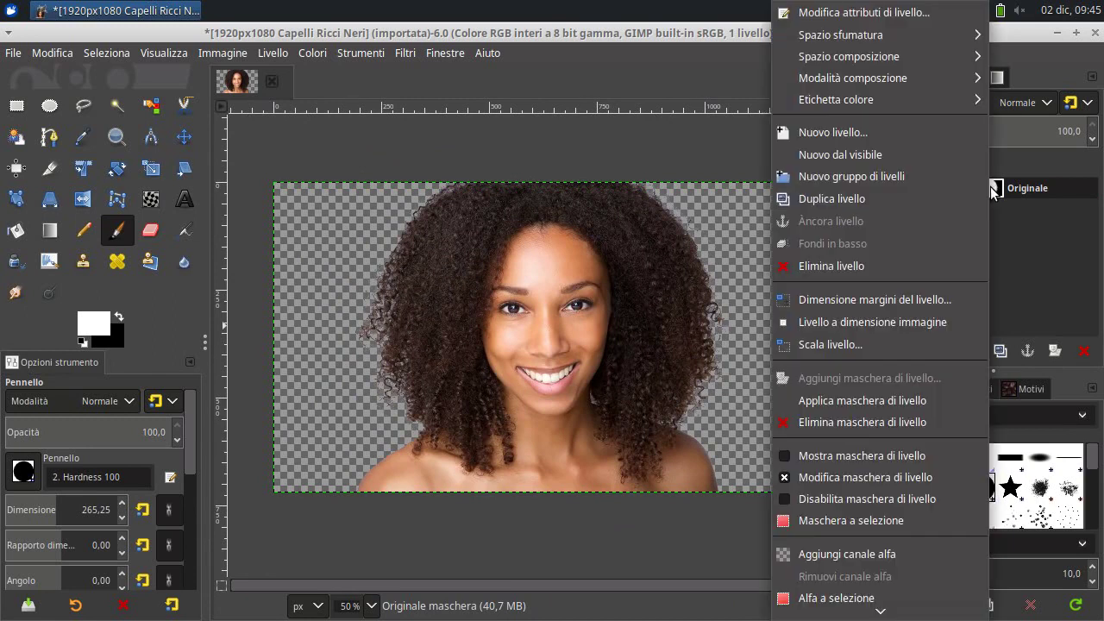
{"action": "left_click", "coordinate": [881, 403]}
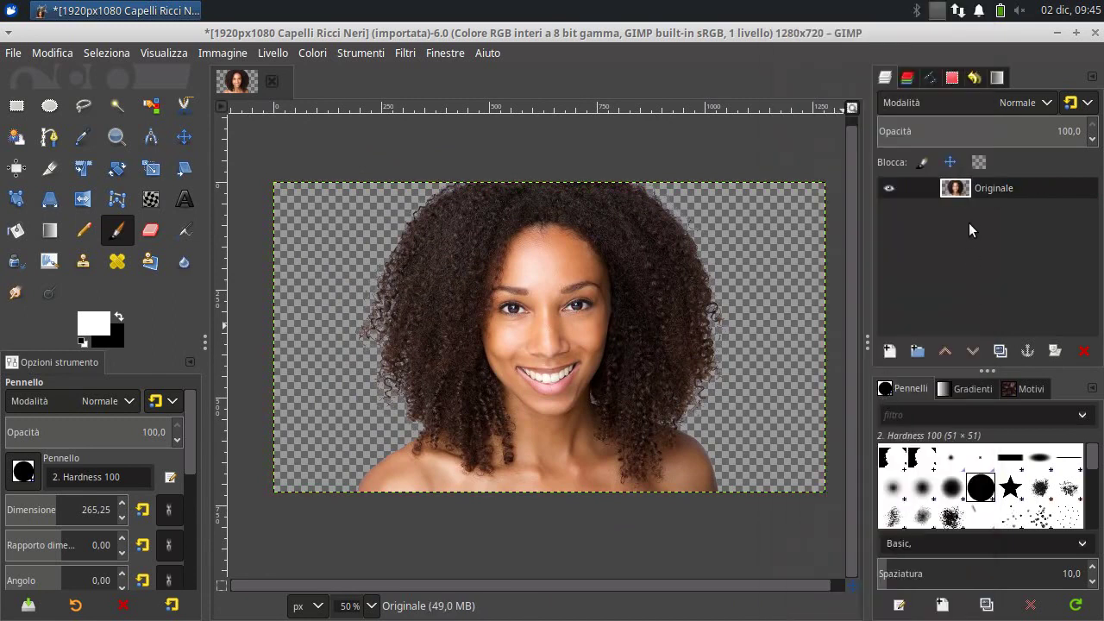
Add a white-filled Livello layer beneath Originale, then hide Originale
{"action": "right_click", "coordinate": [960, 191]}
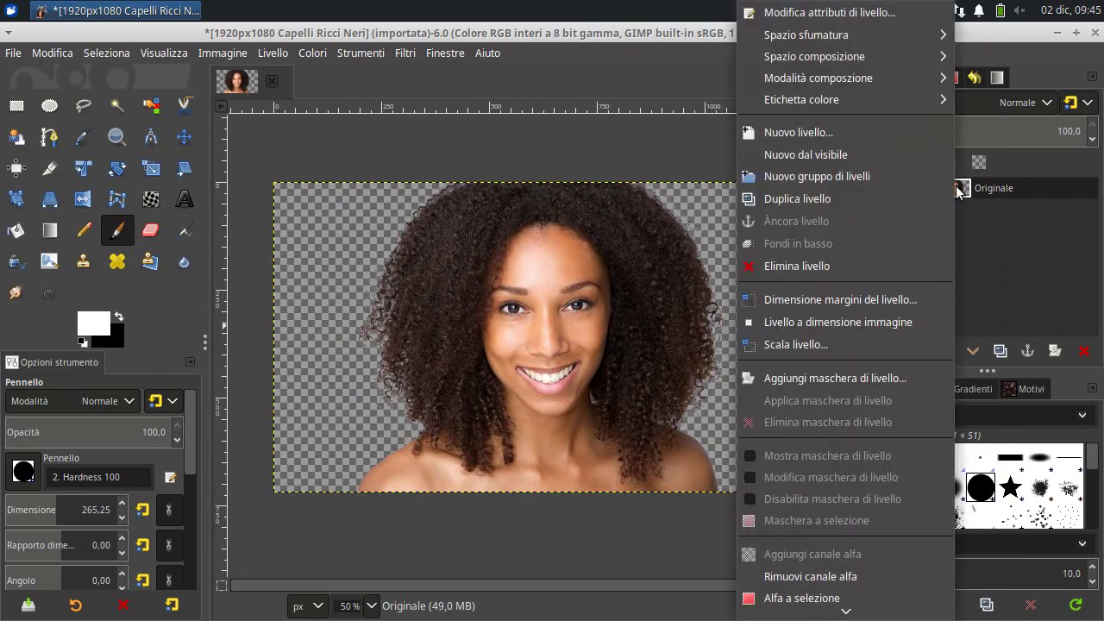
{"action": "left_click", "coordinate": [839, 134]}
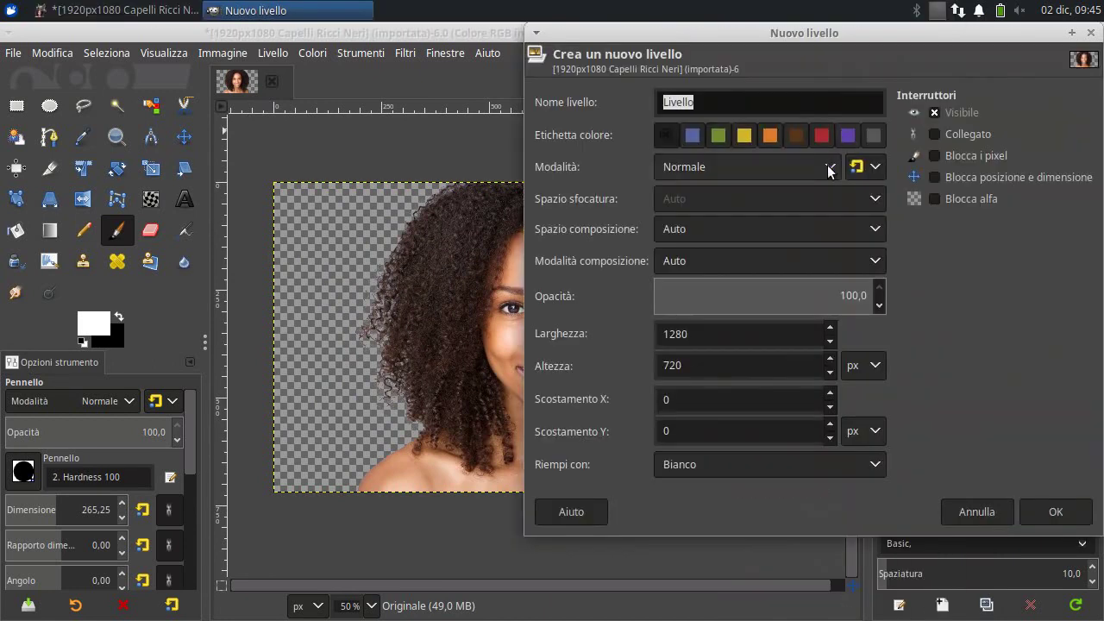
{"action": "left_click", "coordinate": [1047, 512]}
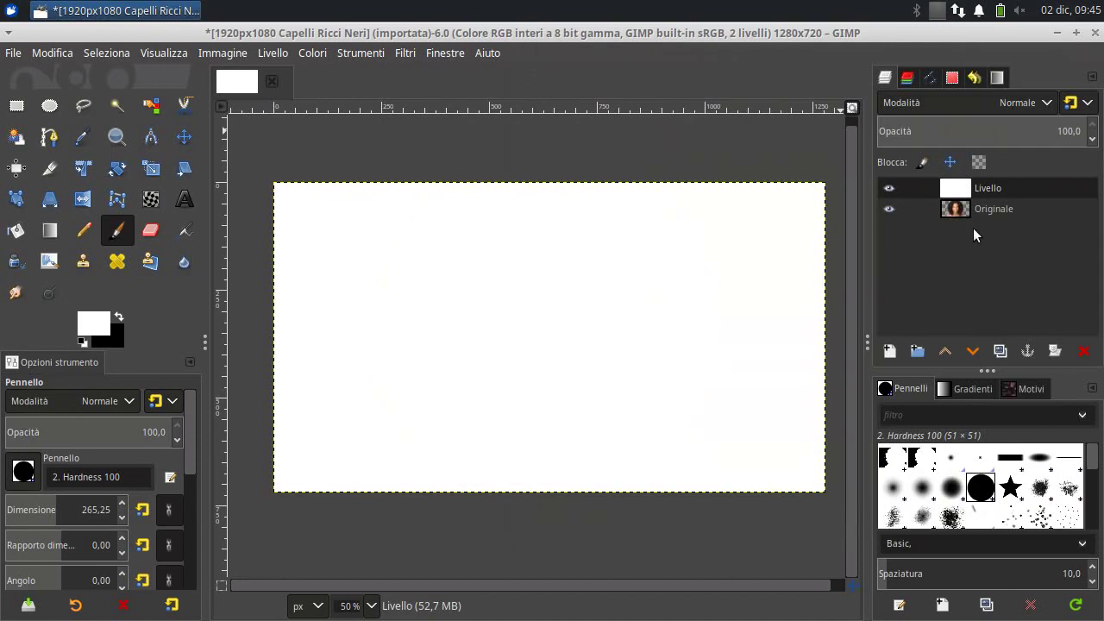
{"action": "left_click_drag", "start_coordinate": [955, 198], "coordinate": [958, 223]}
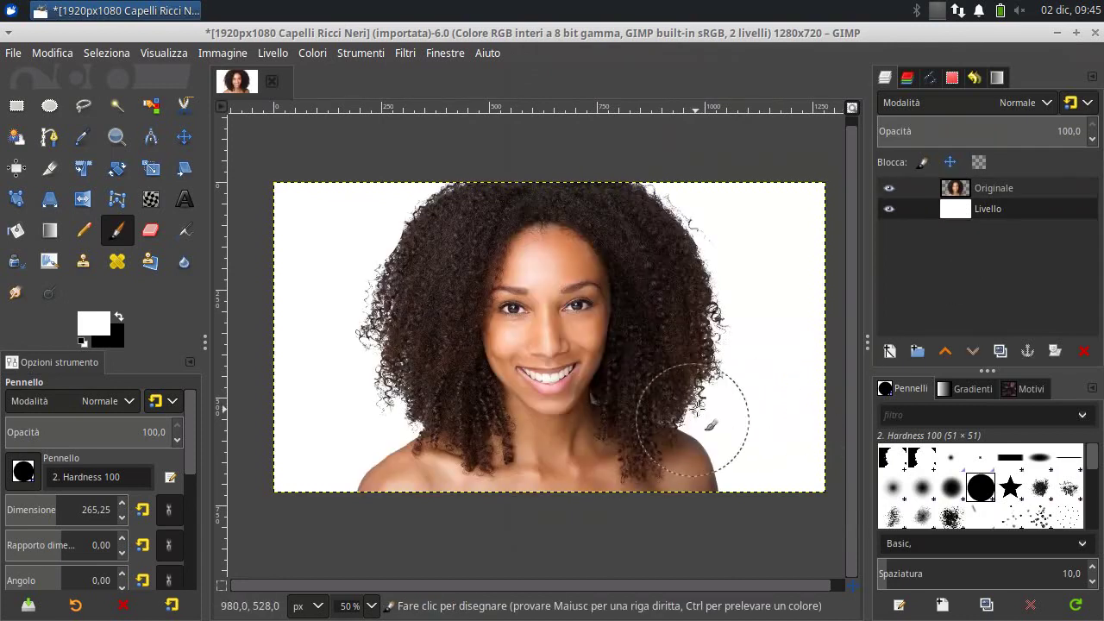
{"action": "scroll", "coordinate": [718, 381], "scroll_direction": "up", "scroll_amount": 2}
{"action": "scroll", "coordinate": [647, 358], "scroll_direction": "down", "scroll_amount": 3}
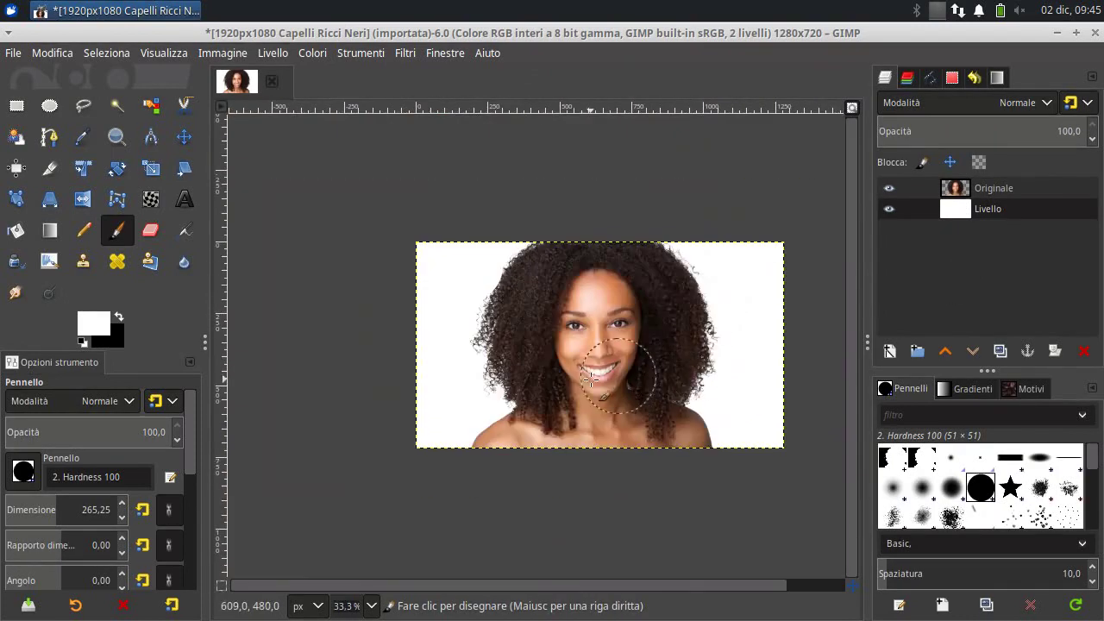
{"action": "scroll", "coordinate": [477, 425], "scroll_direction": "up", "scroll_amount": 3}
{"action": "scroll", "coordinate": [496, 371], "scroll_direction": "down", "scroll_amount": 3}
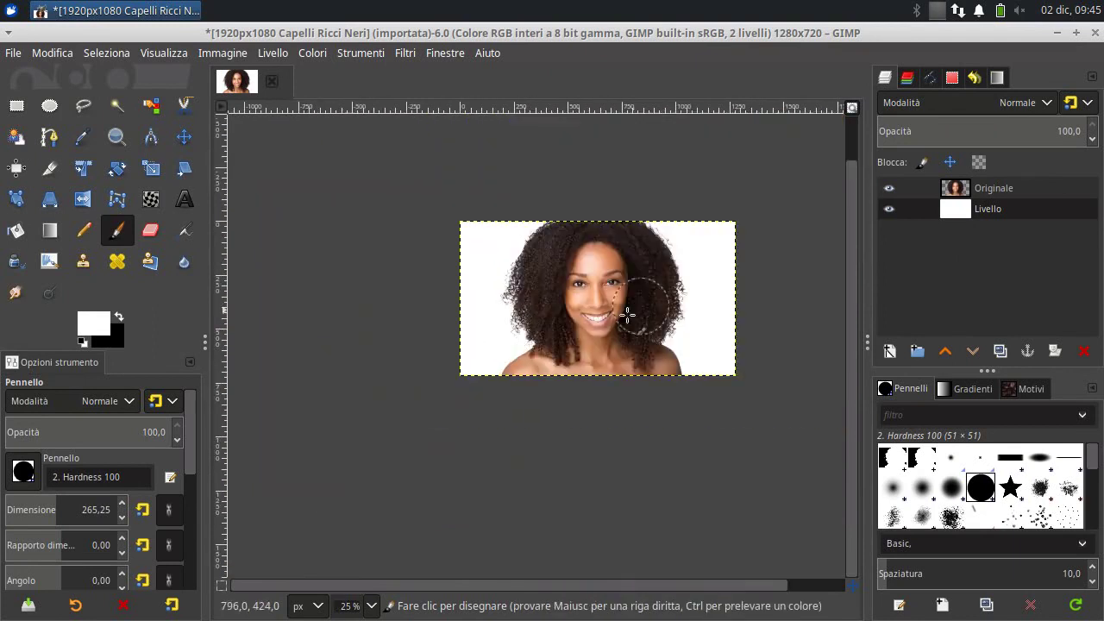
{"action": "scroll", "coordinate": [609, 326], "scroll_direction": "up", "scroll_amount": 2}
{"action": "scroll", "coordinate": [645, 340], "scroll_direction": "down", "scroll_amount": 1}
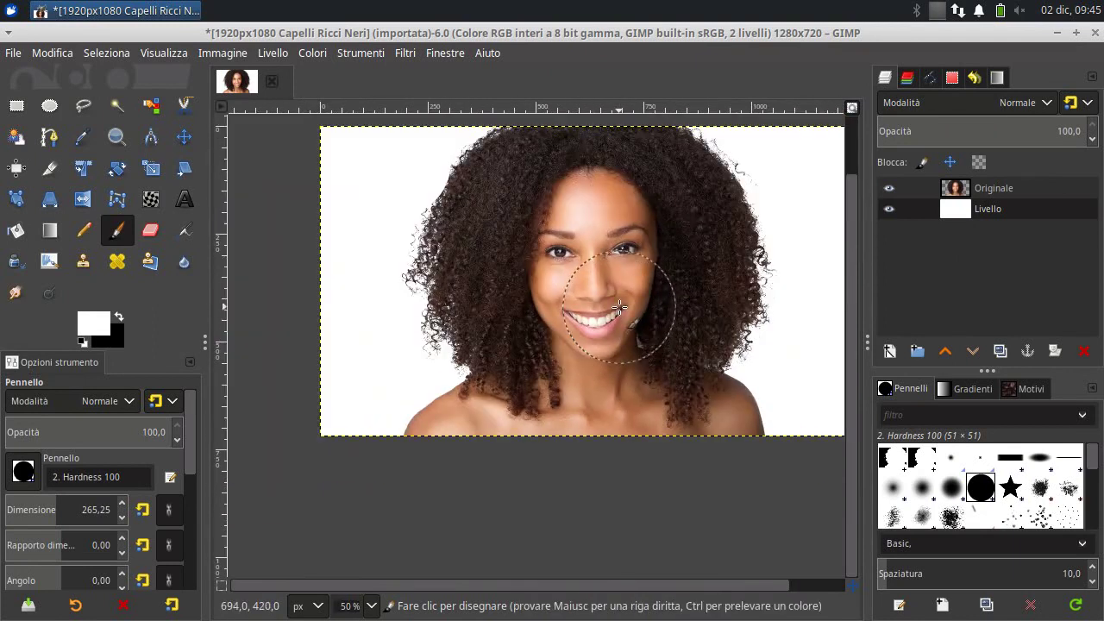
{"action": "scroll", "coordinate": [571, 373], "scroll_direction": "down", "scroll_amount": 1}
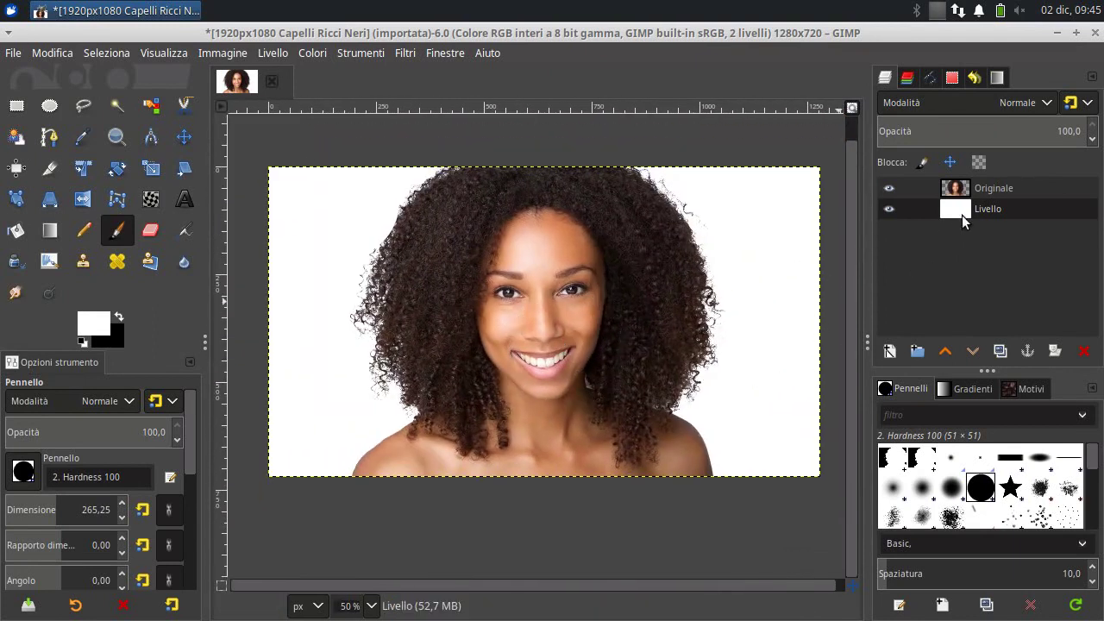
{"action": "left_click", "coordinate": [889, 187]}
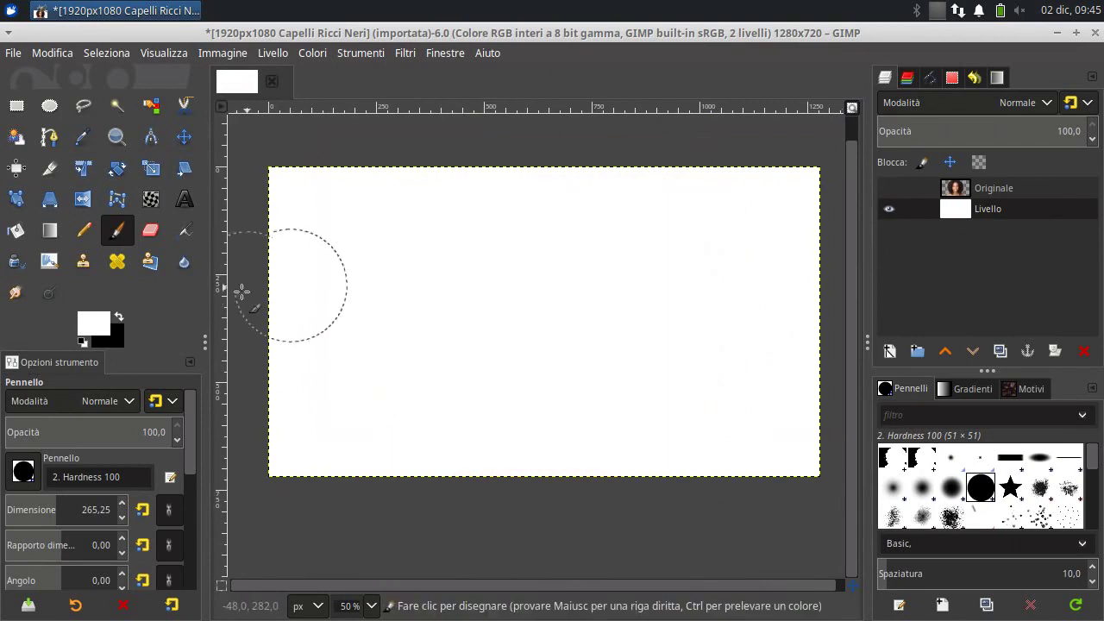
Bucket-fill the Livello layer black and make Originale visible again
{"action": "left_click", "coordinate": [16, 230]}
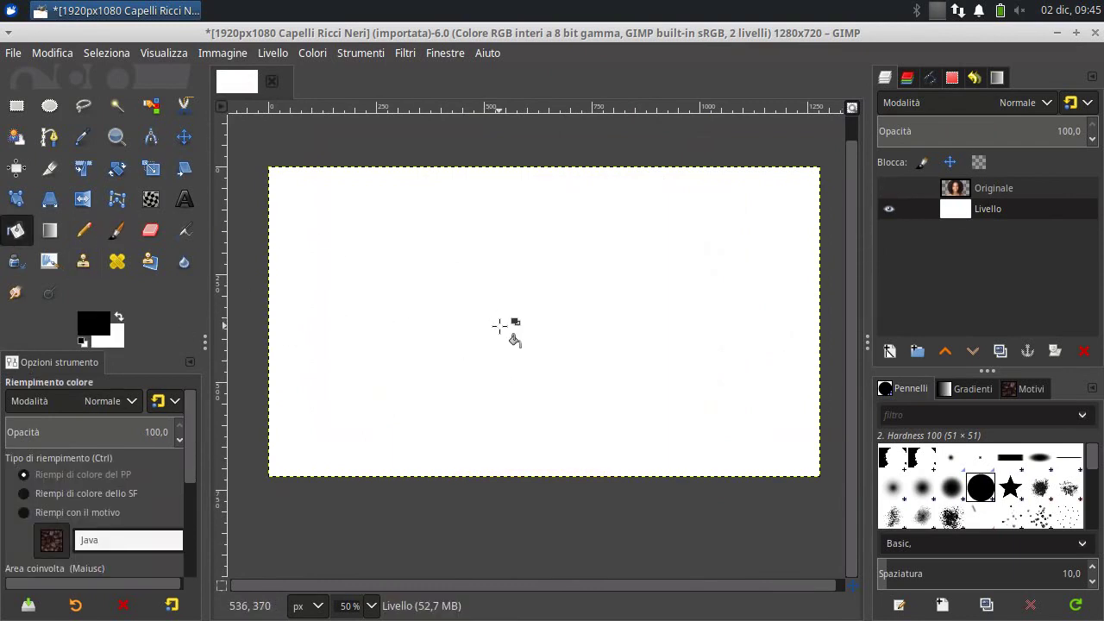
{"action": "left_click", "coordinate": [464, 322]}
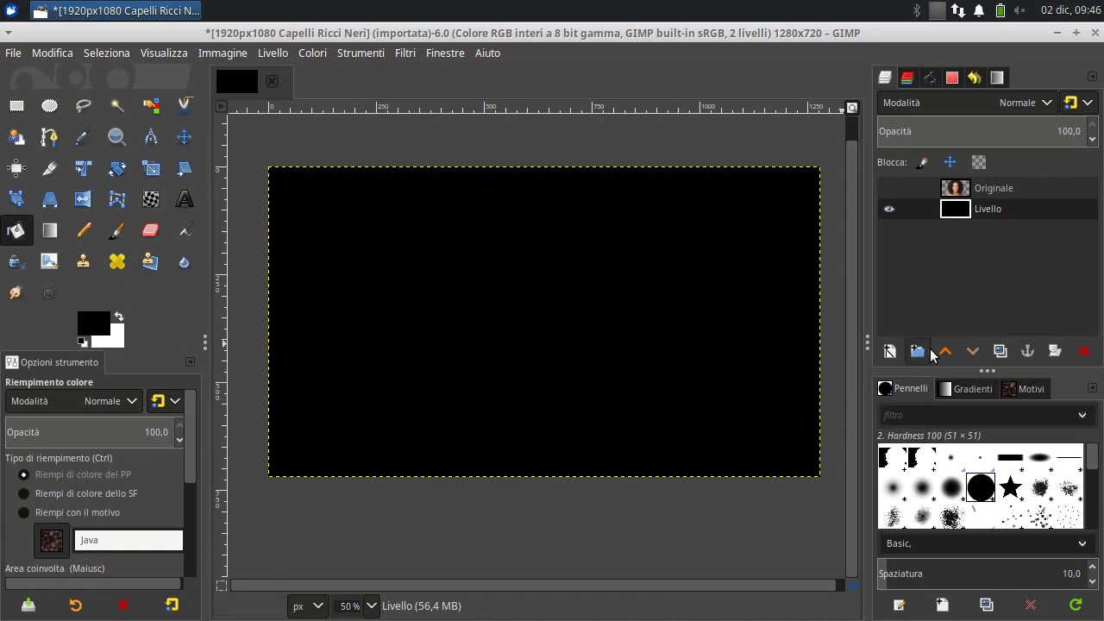
{"action": "left_click", "coordinate": [889, 188]}
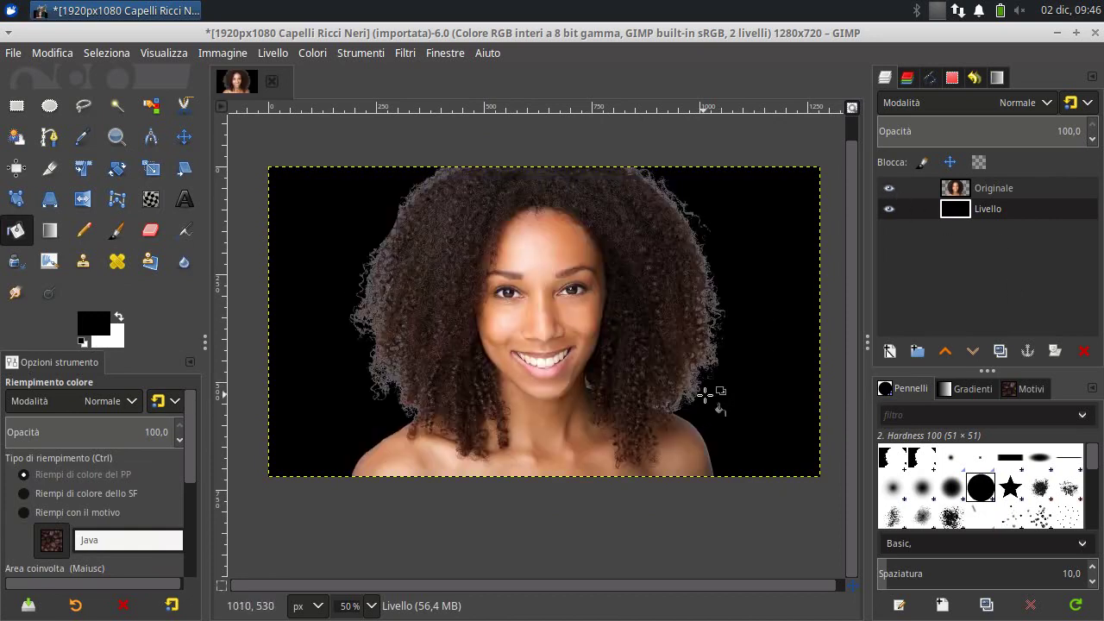
Inspect the hair edges against the black backdrop, then select the Originale layer
{"action": "scroll", "coordinate": [705, 395], "scroll_direction": "up", "scroll_amount": 1}
{"action": "scroll", "coordinate": [700, 325], "scroll_direction": "left", "scroll_amount": 5}
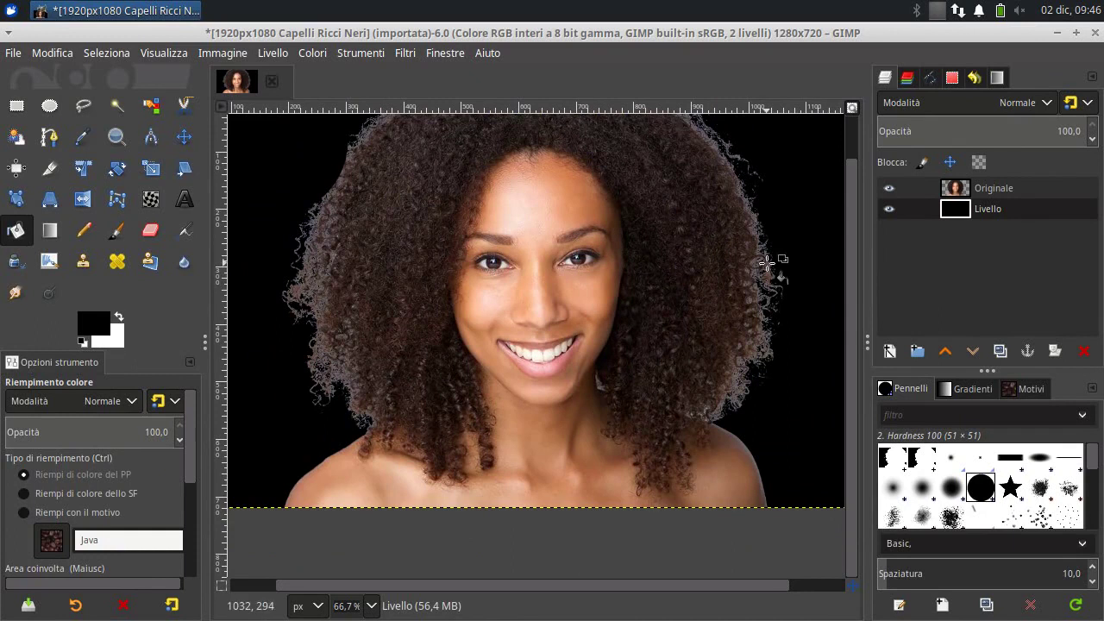
{"action": "scroll", "coordinate": [751, 285], "scroll_direction": "up", "scroll_amount": 1}
{"action": "scroll", "coordinate": [732, 369], "scroll_direction": "up", "scroll_amount": 5}
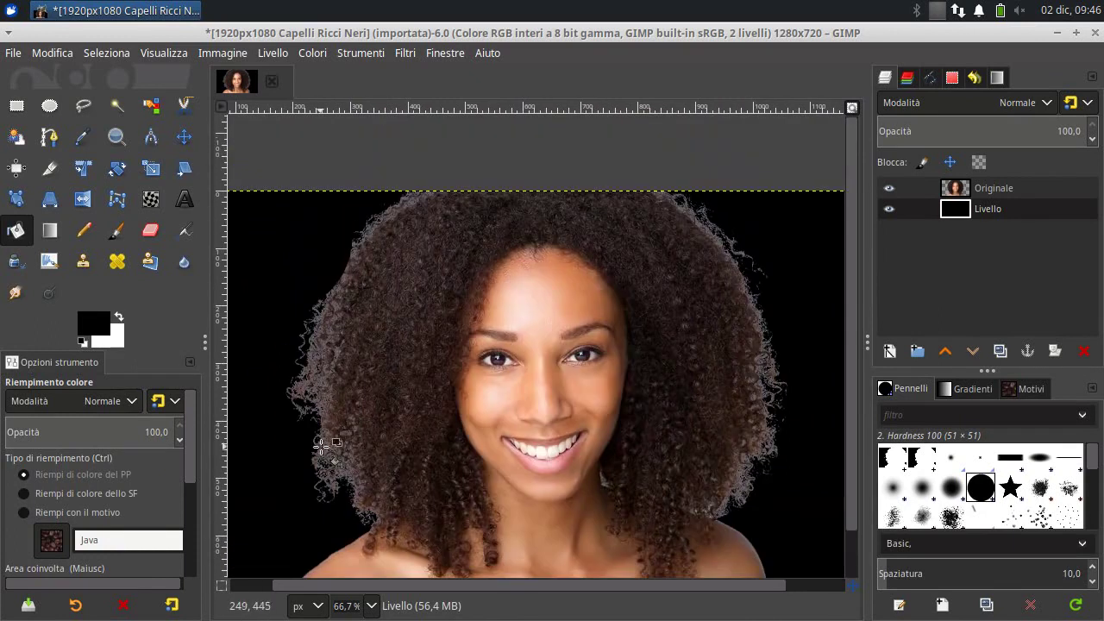
{"action": "scroll", "coordinate": [328, 431], "scroll_direction": "up", "scroll_amount": 2}
{"action": "scroll", "coordinate": [335, 428], "scroll_direction": "down", "scroll_amount": 1}
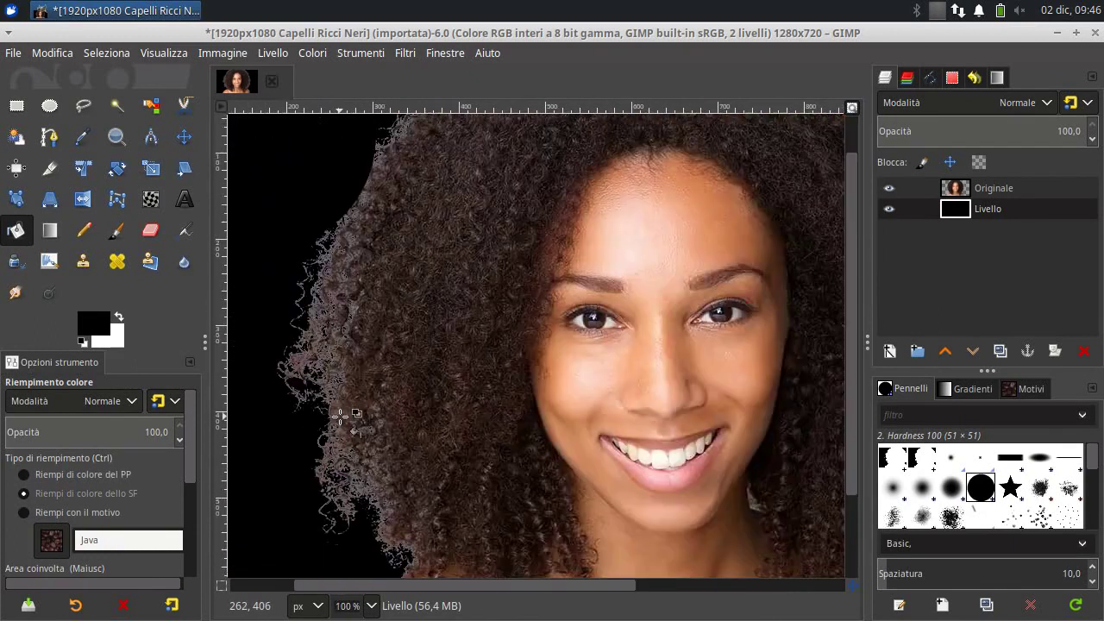
{"action": "scroll", "coordinate": [341, 419], "scroll_direction": "down", "scroll_amount": 1}
{"action": "scroll", "coordinate": [760, 396], "scroll_direction": "down", "scroll_amount": 1}
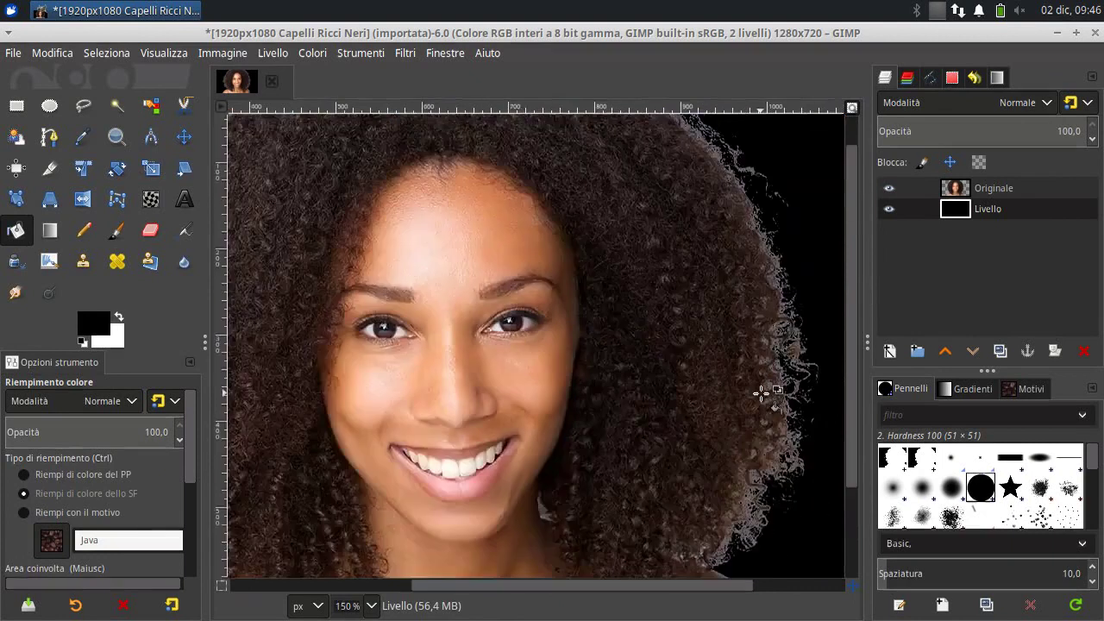
{"action": "scroll", "coordinate": [749, 417], "scroll_direction": "up", "scroll_amount": 1}
{"action": "scroll", "coordinate": [742, 417], "scroll_direction": "down", "scroll_amount": 1}
{"action": "scroll", "coordinate": [727, 417], "scroll_direction": "up", "scroll_amount": 1}
{"action": "left_click", "coordinate": [954, 192]}
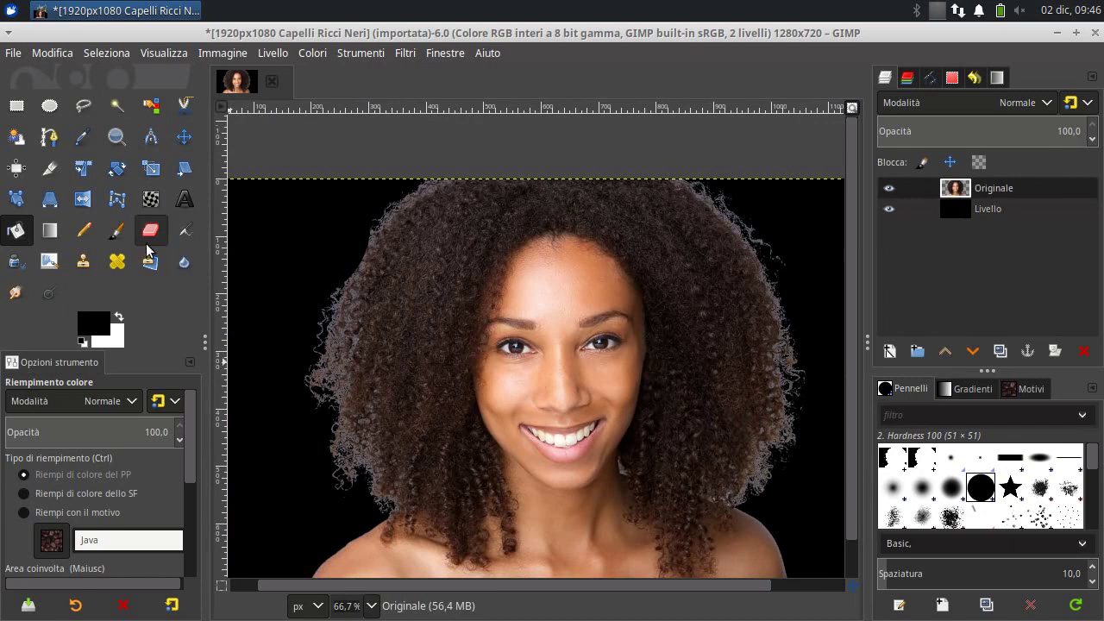
Burn the left and top-right hair fringes with a Hardness 025 brush of about 119 px
{"action": "left_click", "coordinate": [51, 293]}
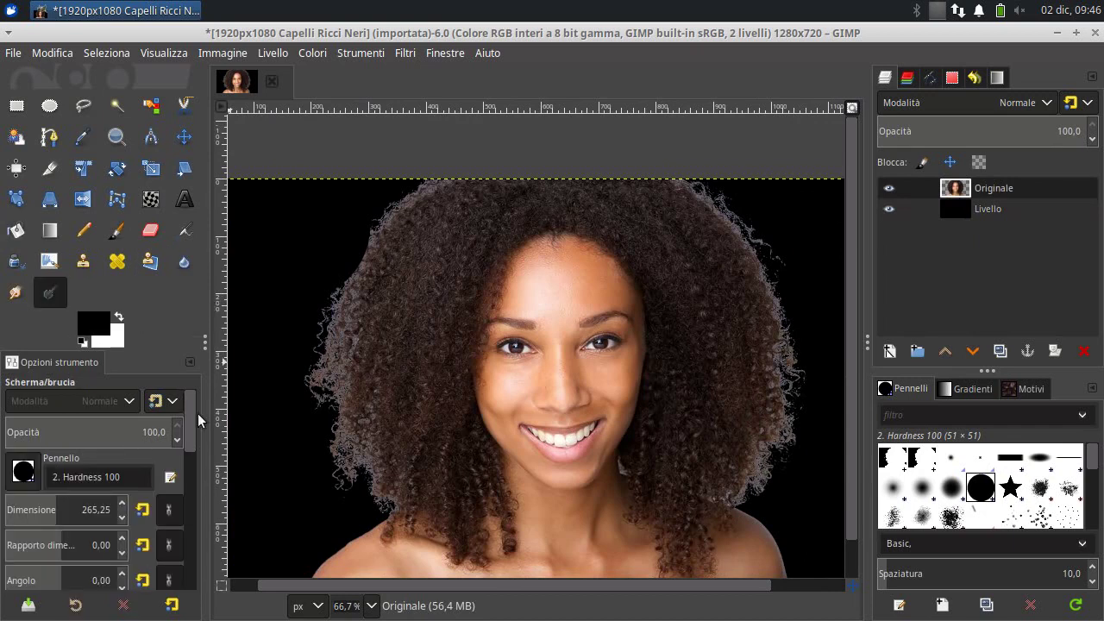
{"action": "left_click_drag", "start_coordinate": [190, 422], "coordinate": [191, 556]}
{"action": "left_click", "coordinate": [19, 481]}
{"action": "left_click", "coordinate": [26, 479]}
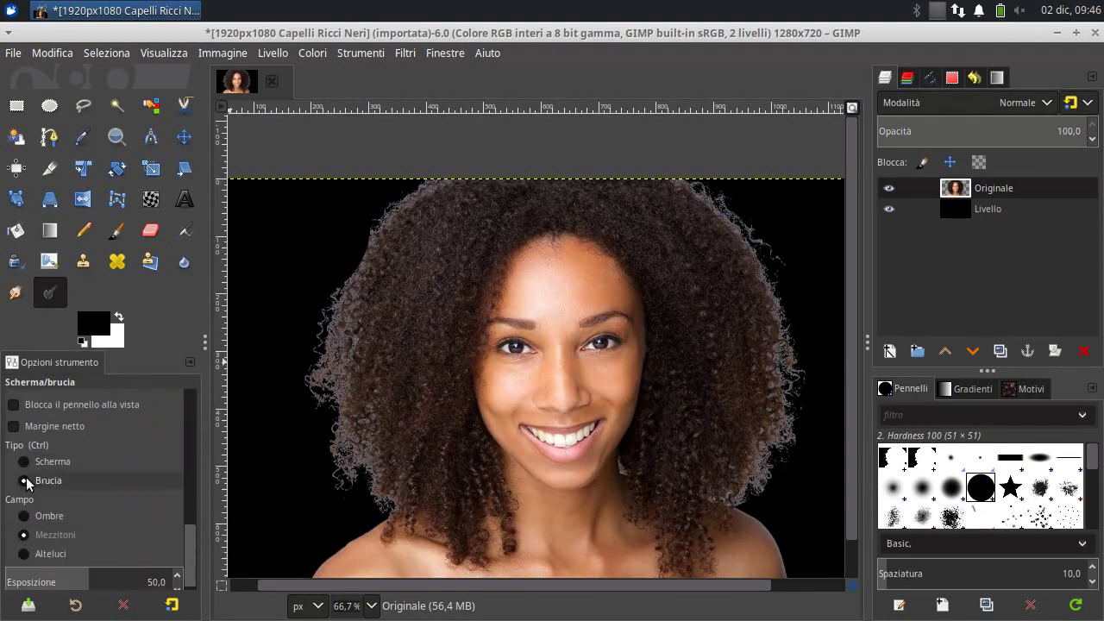
{"action": "left_click", "coordinate": [902, 492]}
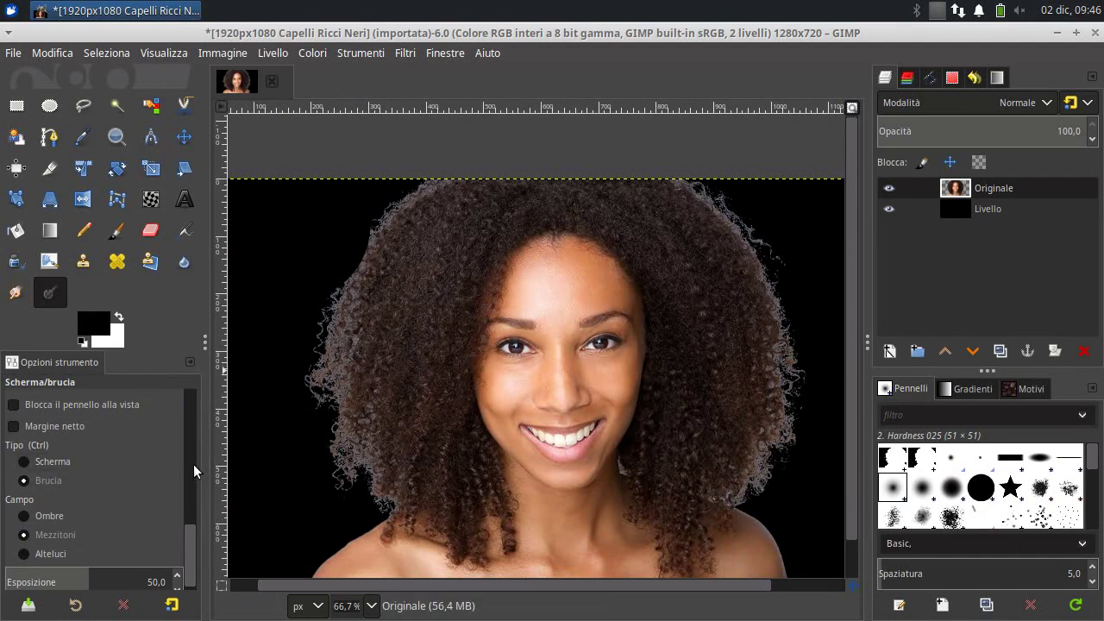
{"action": "left_click_drag", "start_coordinate": [190, 529], "coordinate": [191, 401]}
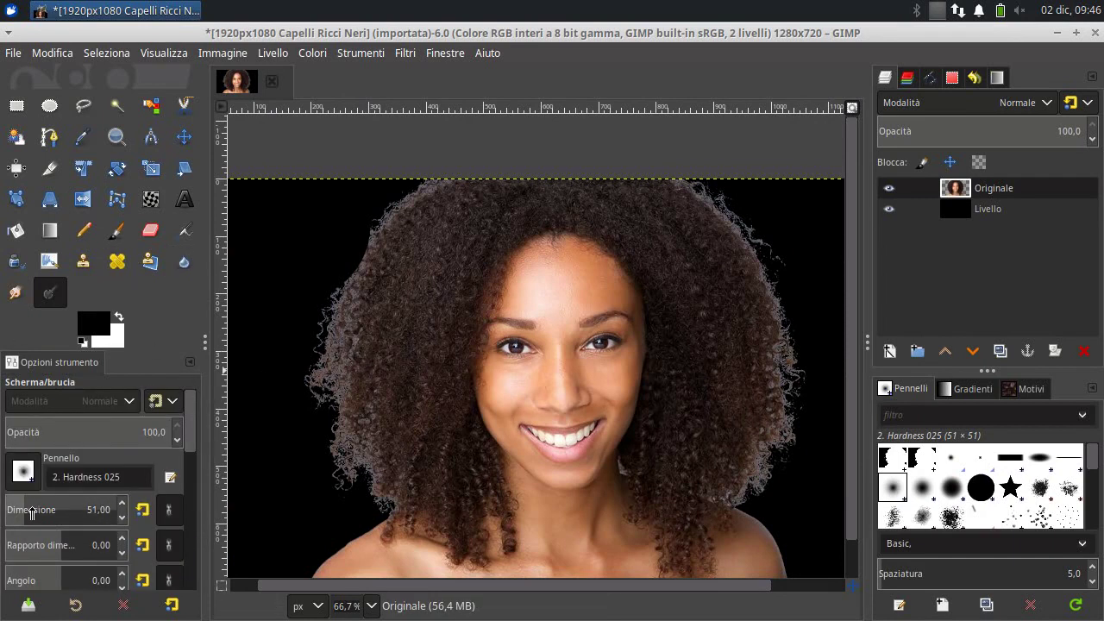
{"action": "left_click_drag", "start_coordinate": [31, 514], "coordinate": [82, 511]}
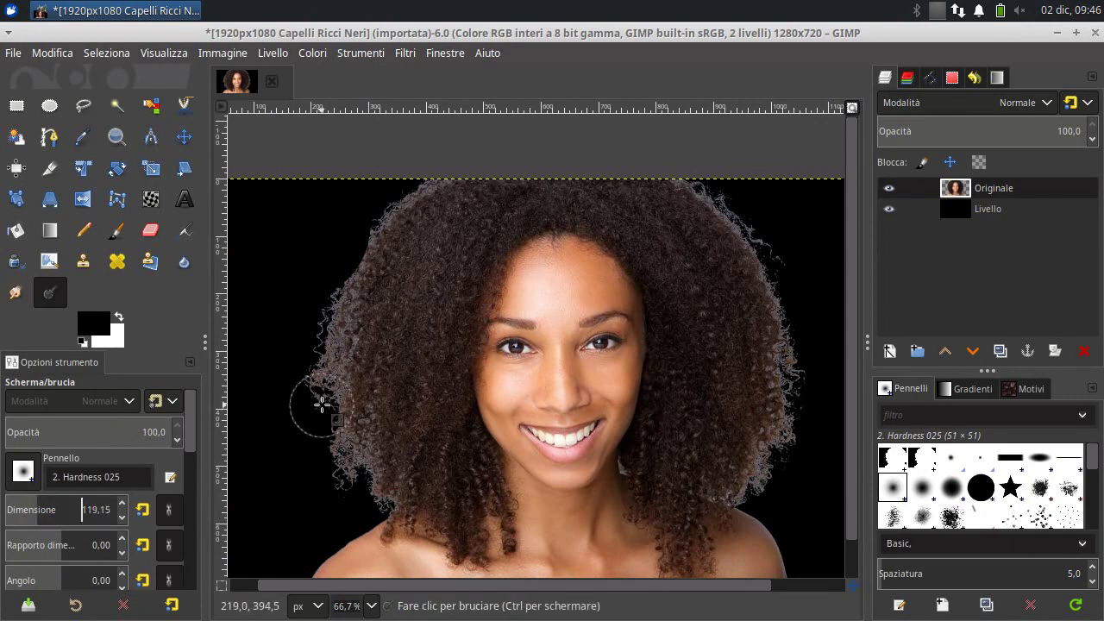
{"action": "left_click_drag", "start_coordinate": [322, 403], "coordinate": [387, 223]}
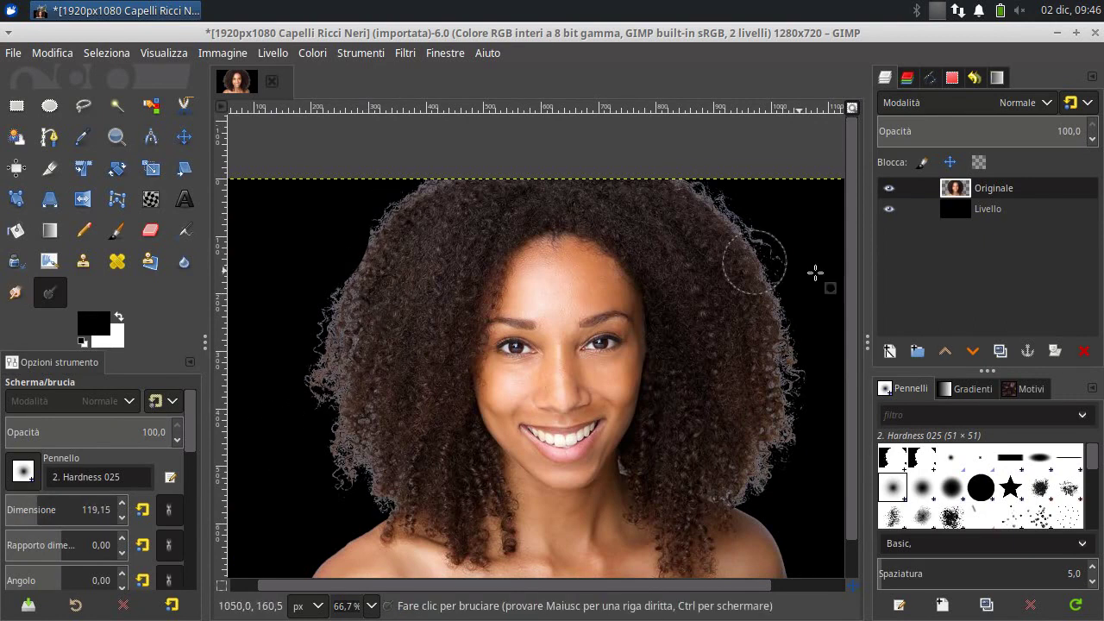
{"action": "left_click_drag", "start_coordinate": [739, 222], "coordinate": [779, 448]}
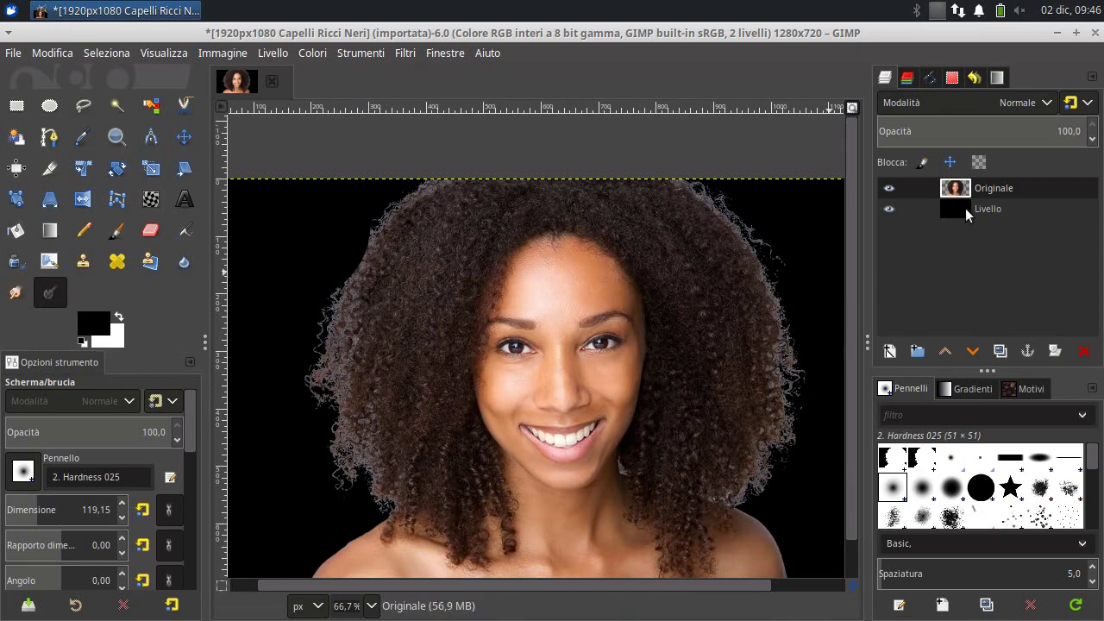
Delete the black Livello background layer
{"action": "right_click", "coordinate": [967, 211]}
{"action": "left_click", "coordinate": [893, 266]}
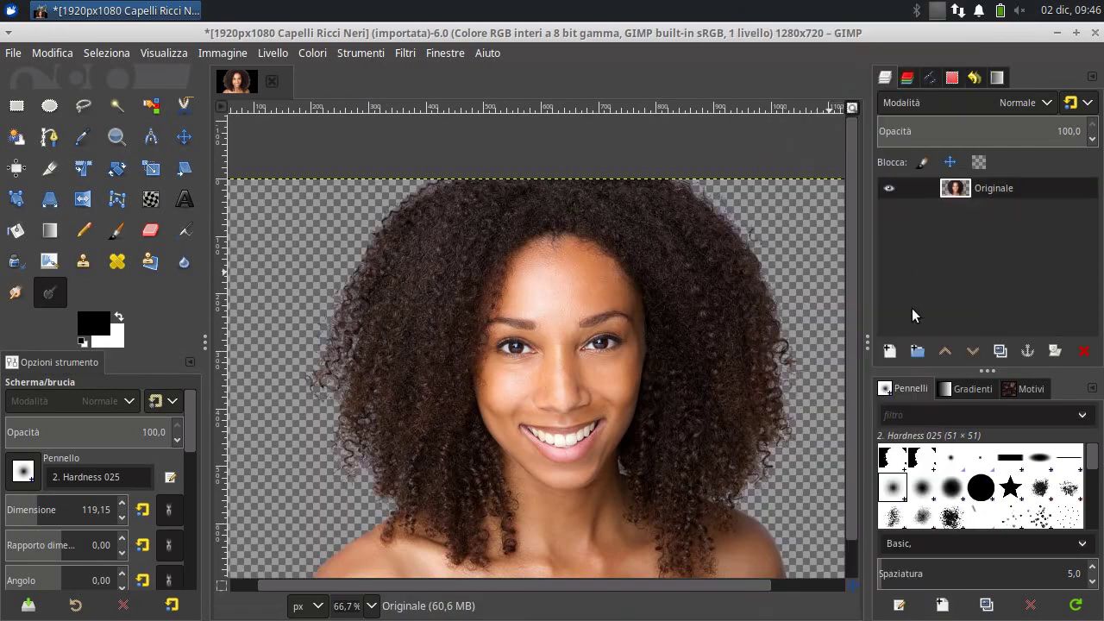
{"action": "scroll", "coordinate": [531, 380], "scroll_direction": "up", "scroll_amount": 3}
{"action": "scroll", "coordinate": [535, 366], "scroll_direction": "down", "scroll_amount": 1}
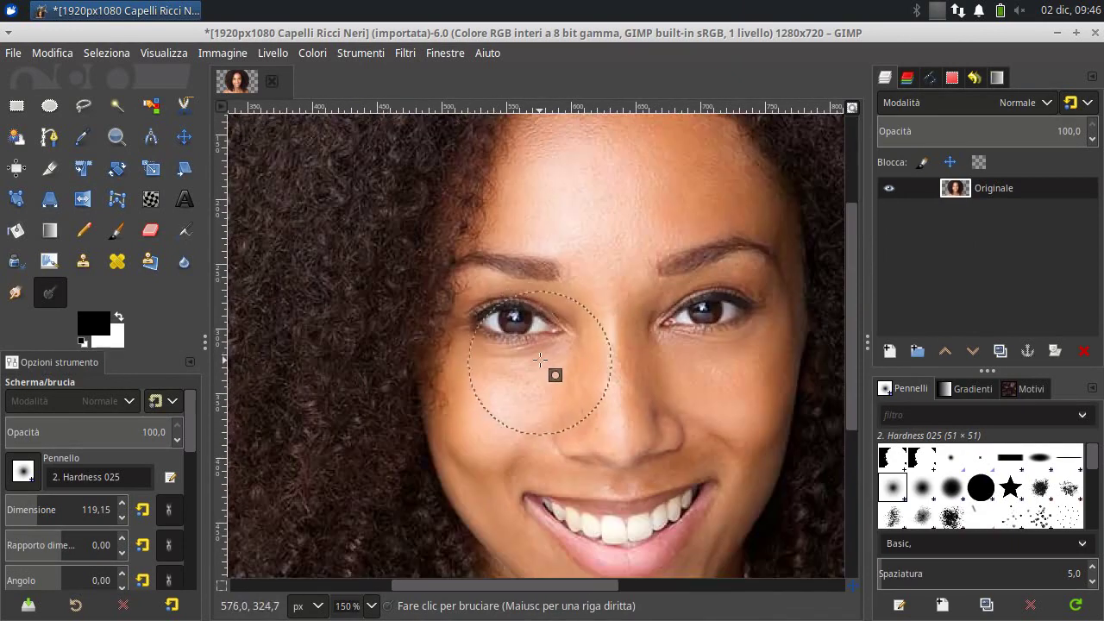
{"action": "scroll", "coordinate": [832, 302], "scroll_direction": "up", "scroll_amount": 3}
Switch to the Move tool and zoom out to view the whole cut-out portrait
{"action": "left_click", "coordinate": [184, 136]}
{"action": "scroll", "coordinate": [345, 268], "scroll_direction": "down", "scroll_amount": 3}
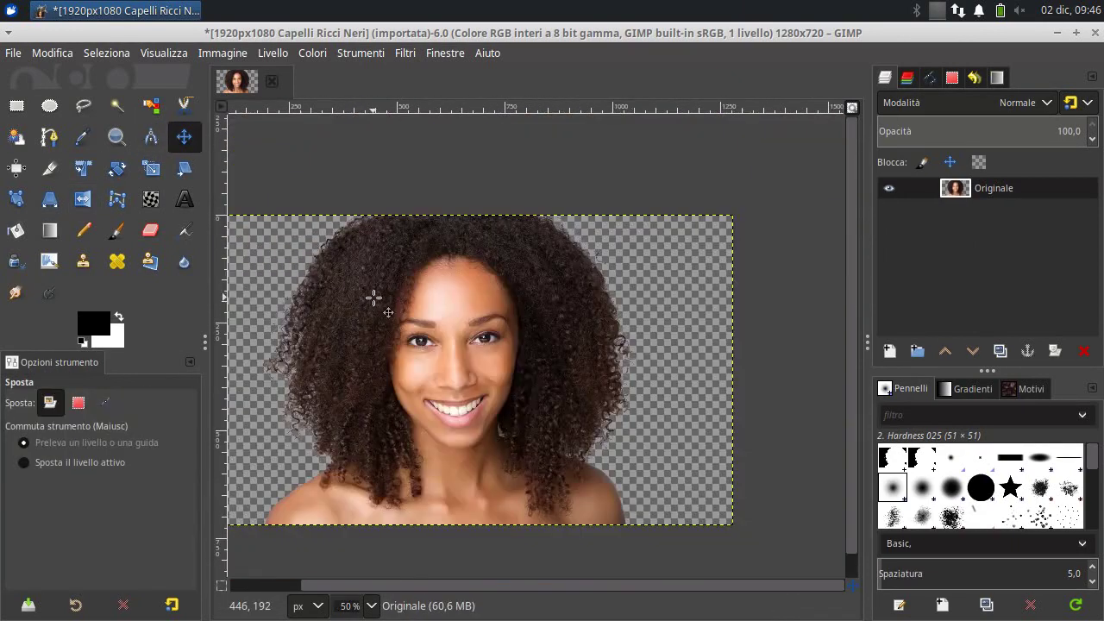
{"action": "scroll", "coordinate": [373, 302], "scroll_direction": "up", "scroll_amount": 1}
{"action": "scroll", "coordinate": [401, 590], "scroll_direction": "down", "scroll_amount": 1}
{"action": "scroll", "coordinate": [455, 524], "scroll_direction": "up", "scroll_amount": 2}
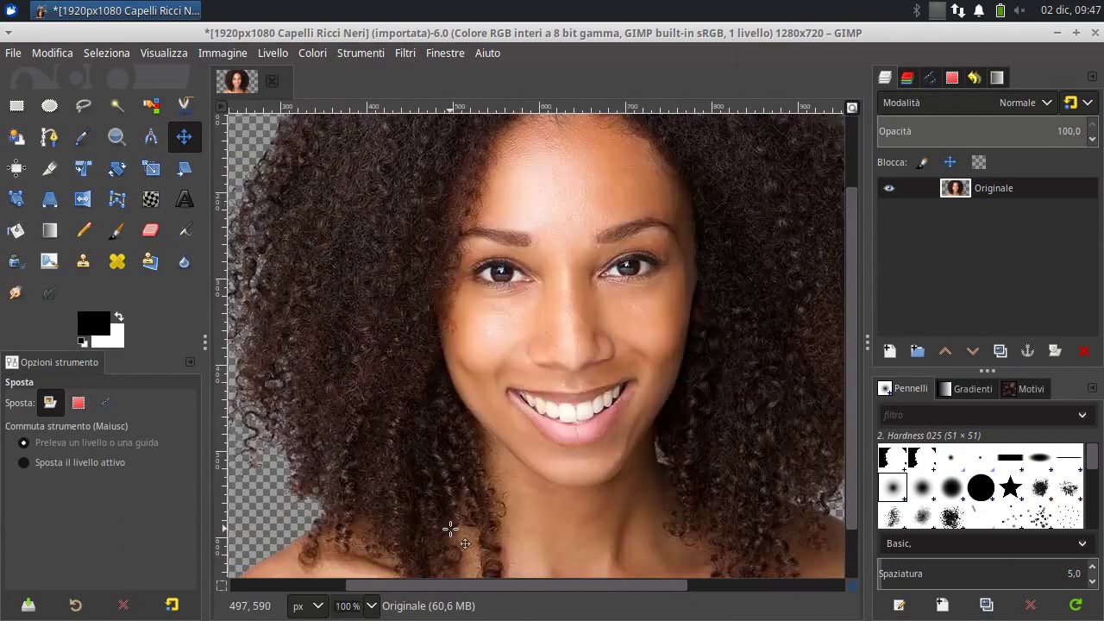
{"action": "scroll", "coordinate": [450, 533], "scroll_direction": "down", "scroll_amount": 2}
{"action": "scroll", "coordinate": [844, 388], "scroll_direction": "down", "scroll_amount": 2}
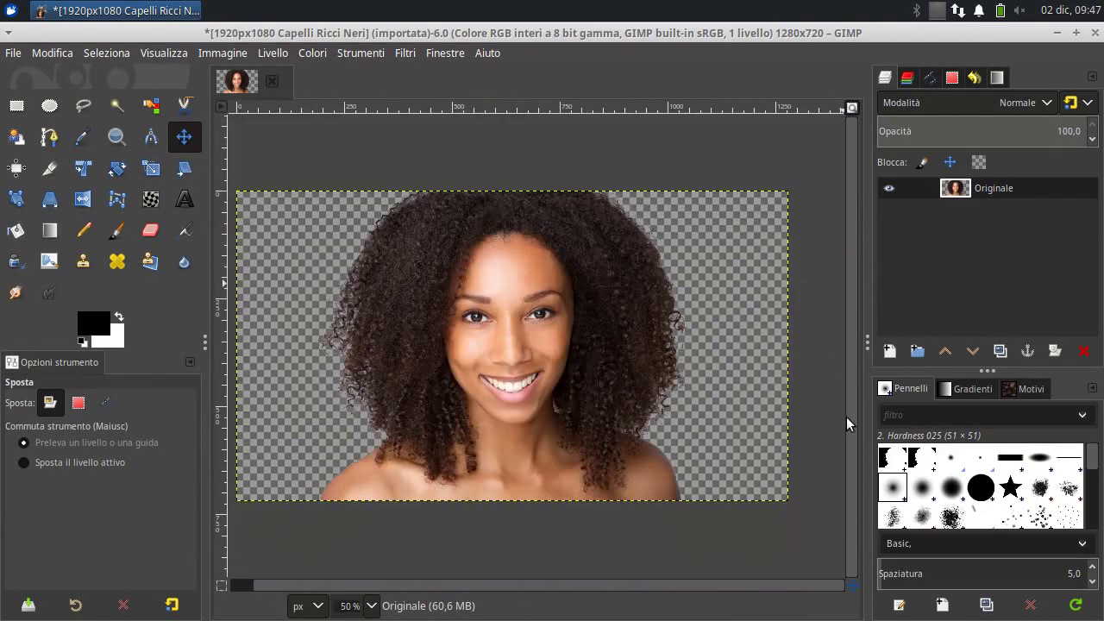
{"action": "scroll", "coordinate": [565, 579], "scroll_direction": "left", "scroll_amount": 1}
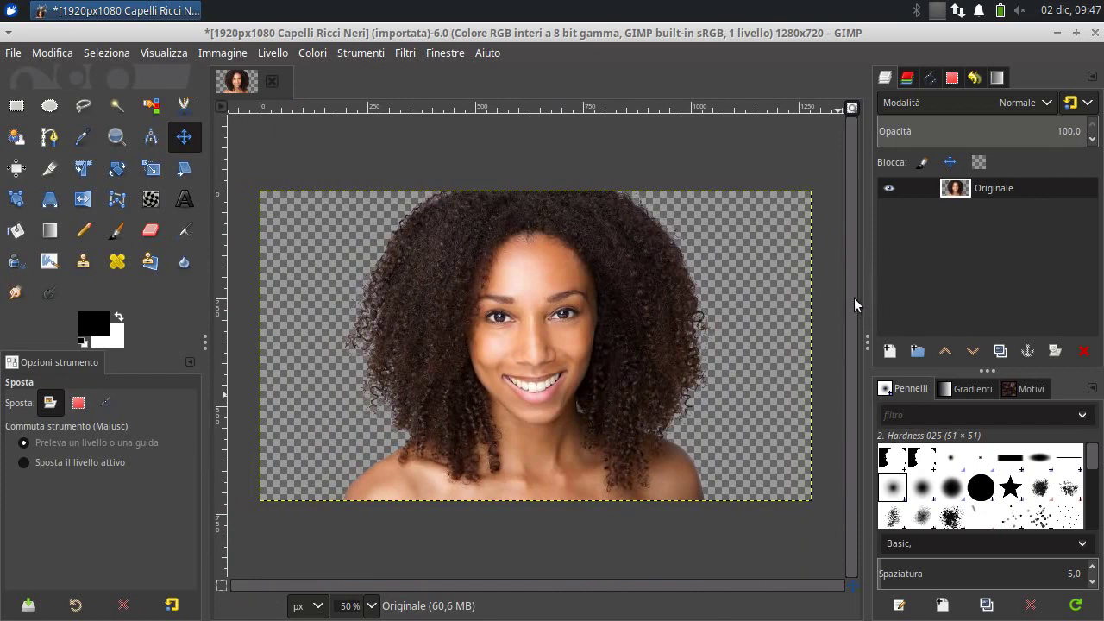
{"action": "right_click", "coordinate": [954, 191]}
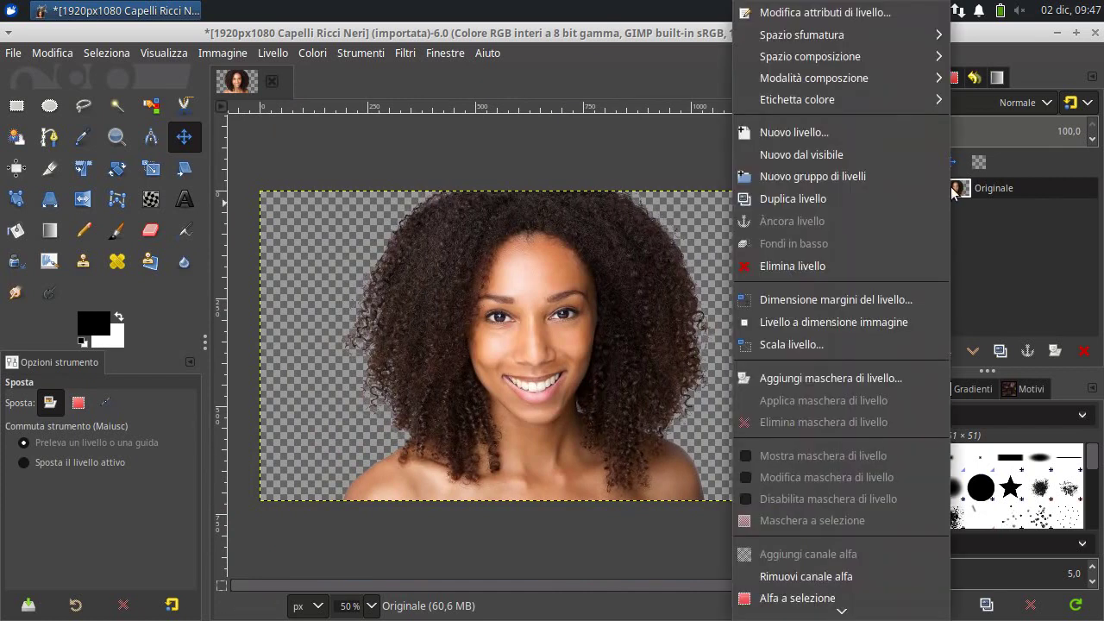
Duplicate Originale as Originale copia and apply a 1,00 Gaussian blur to it
{"action": "left_click", "coordinate": [917, 202]}
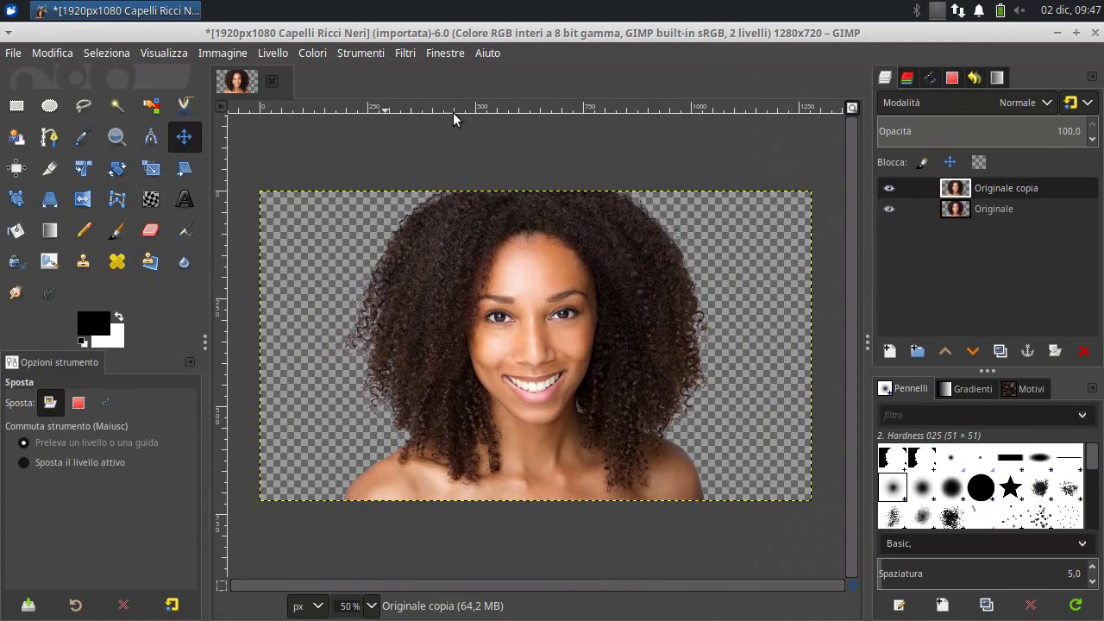
{"action": "left_click", "coordinate": [405, 53]}
{"action": "mouse_move", "coordinate": [517, 176]}
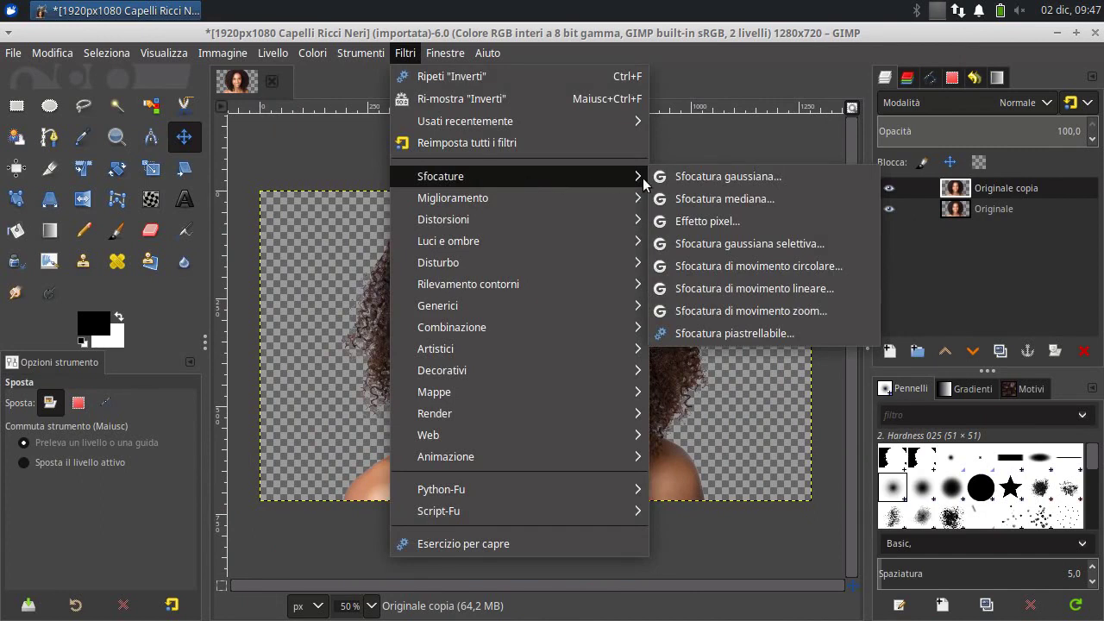
{"action": "left_click", "coordinate": [728, 176]}
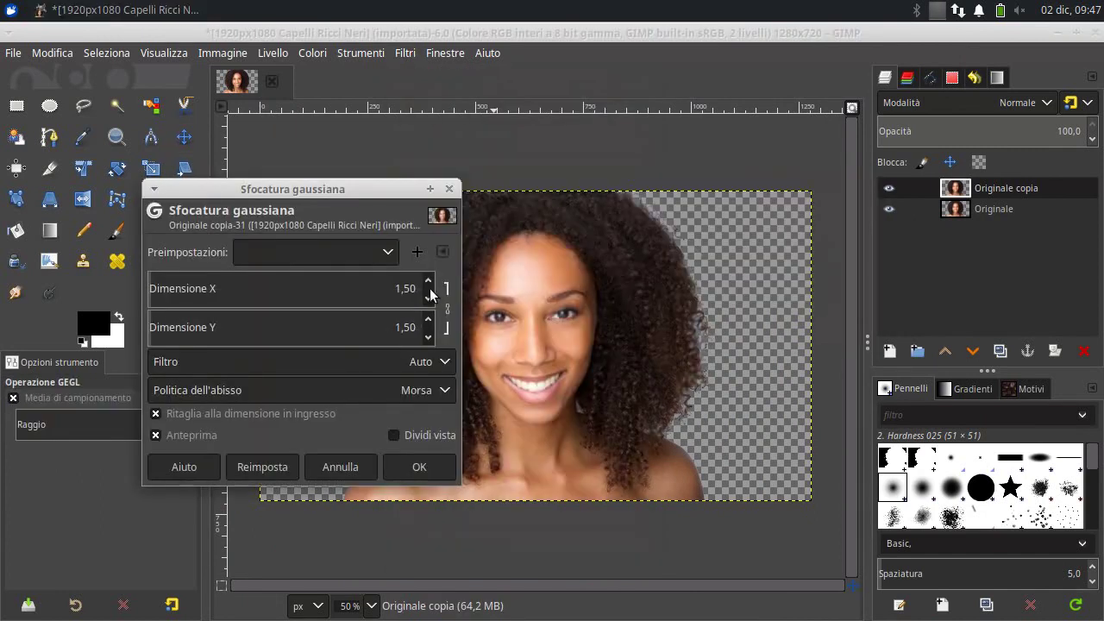
{"action": "left_click_drag", "start_coordinate": [362, 192], "coordinate": [295, 172]}
{"action": "left_click", "coordinate": [331, 263]}
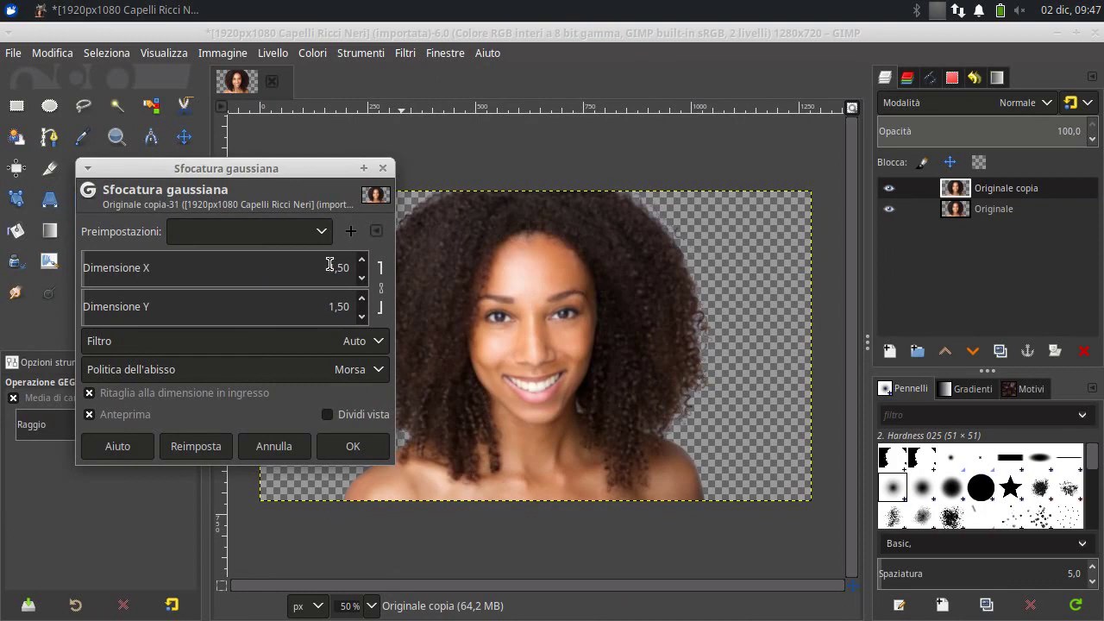
{"action": "left_click_drag", "start_coordinate": [343, 265], "coordinate": [323, 262]}
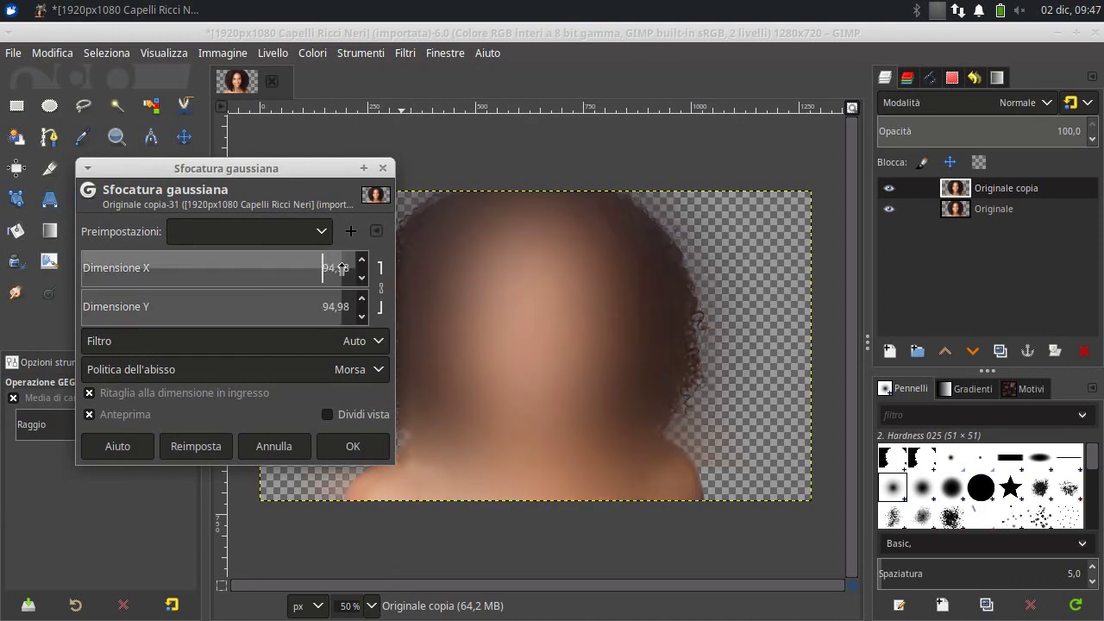
{"action": "double_click", "coordinate": [337, 266]}
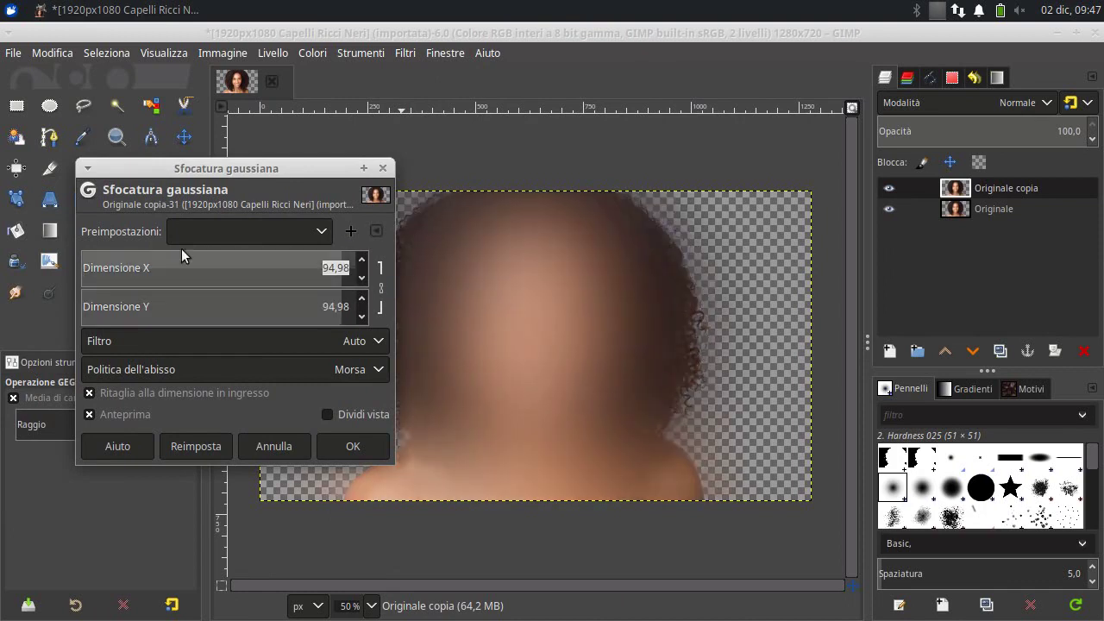
{"action": "type", "text": "1"}
{"action": "key", "text": "Tab"}
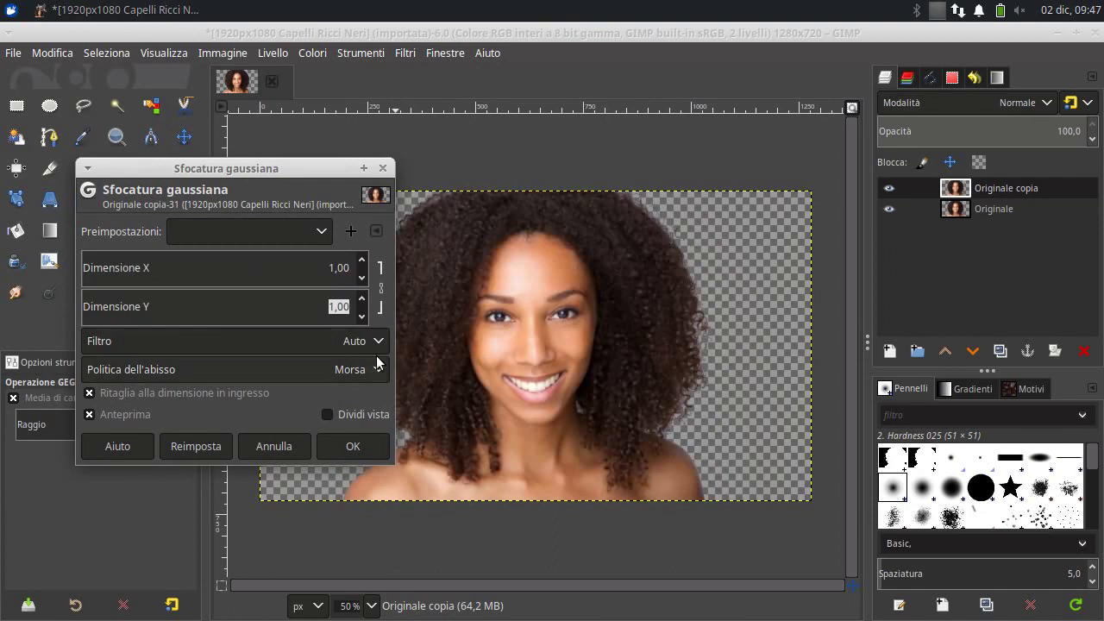
{"action": "left_click", "coordinate": [369, 449]}
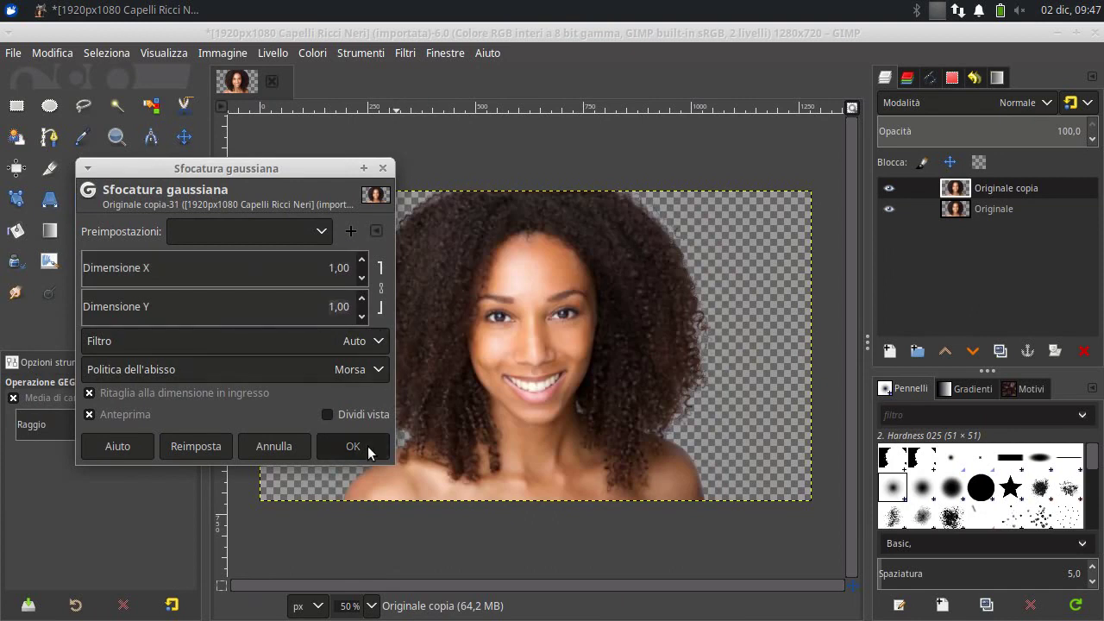
{"action": "right_click", "coordinate": [957, 183]}
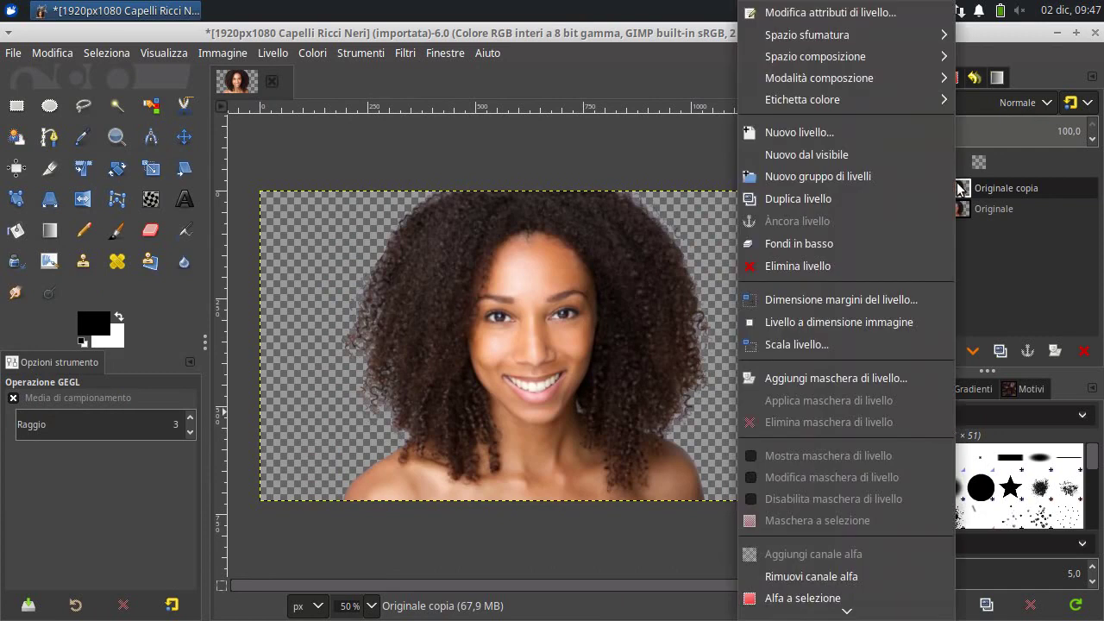
Add a black, fully transparent mask to Originale copia and zoom in
{"action": "left_click", "coordinate": [854, 369]}
{"action": "left_click", "coordinate": [779, 332]}
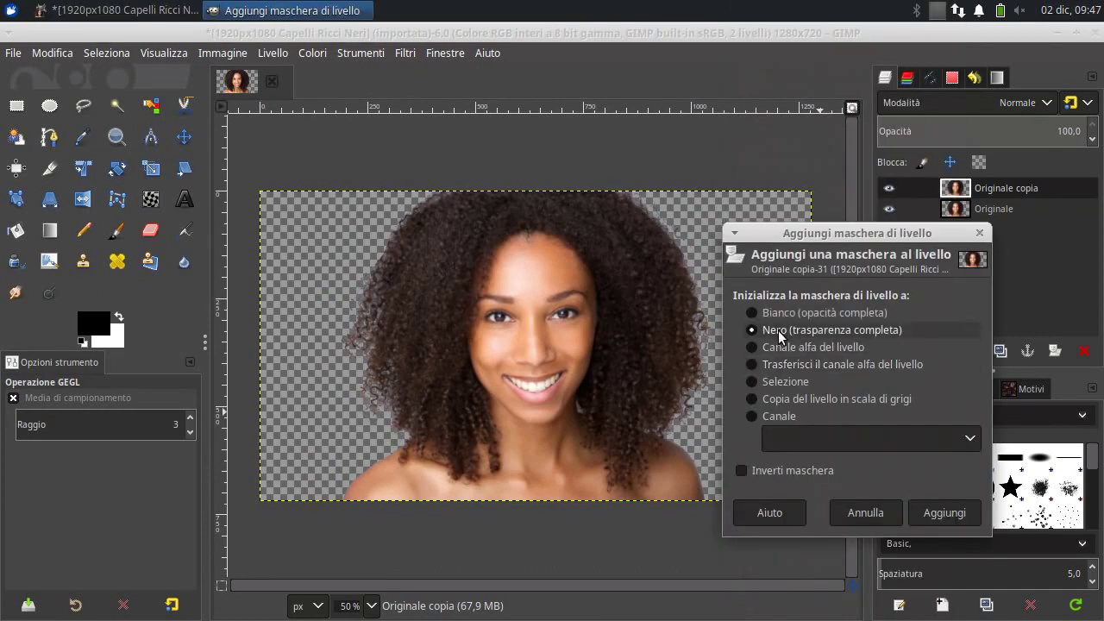
{"action": "left_click", "coordinate": [948, 512]}
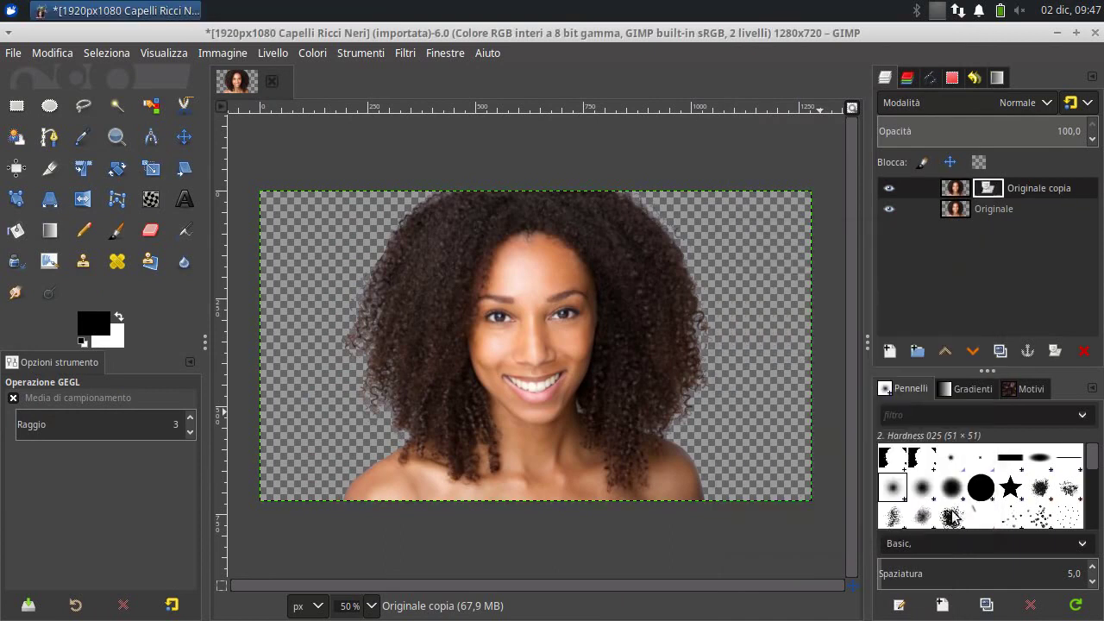
{"action": "scroll", "coordinate": [565, 381], "scroll_direction": "up", "scroll_amount": 1}
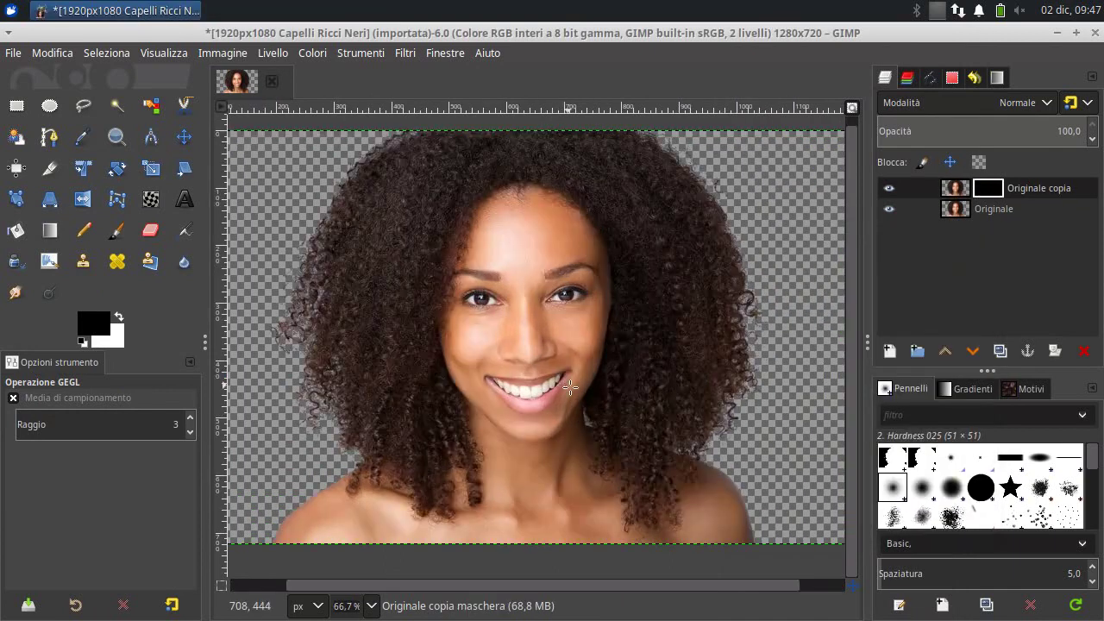
{"action": "scroll", "coordinate": [561, 380], "scroll_direction": "up", "scroll_amount": 1}
{"action": "left_click_drag", "start_coordinate": [855, 255], "coordinate": [859, 195]}
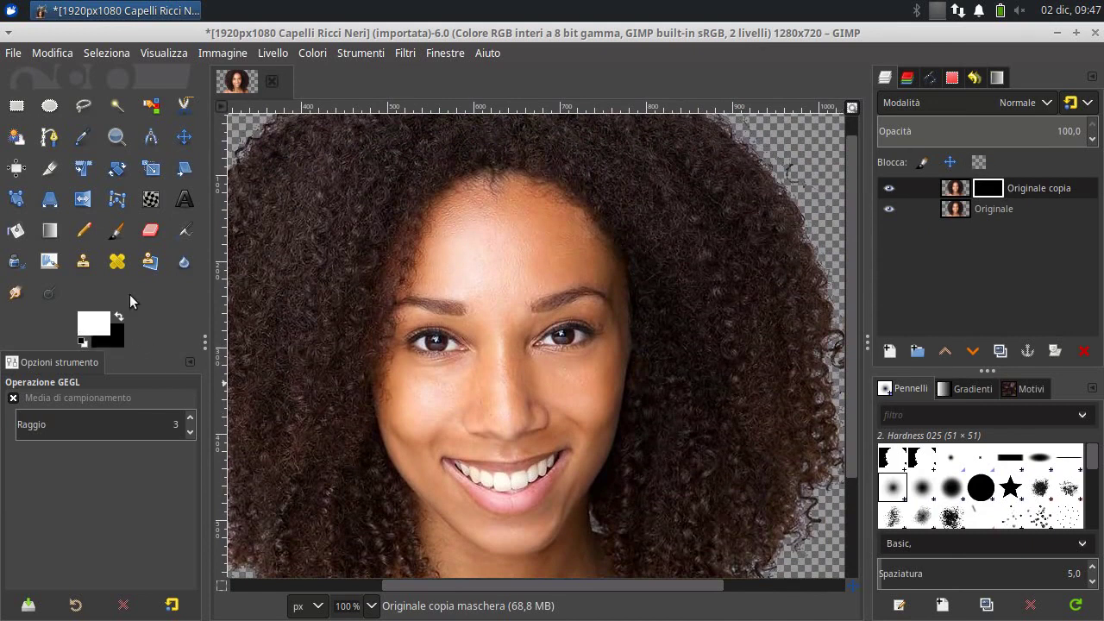
Set up the Paintbrush with lowered opacity and a size of about 43
{"action": "left_click", "coordinate": [116, 231]}
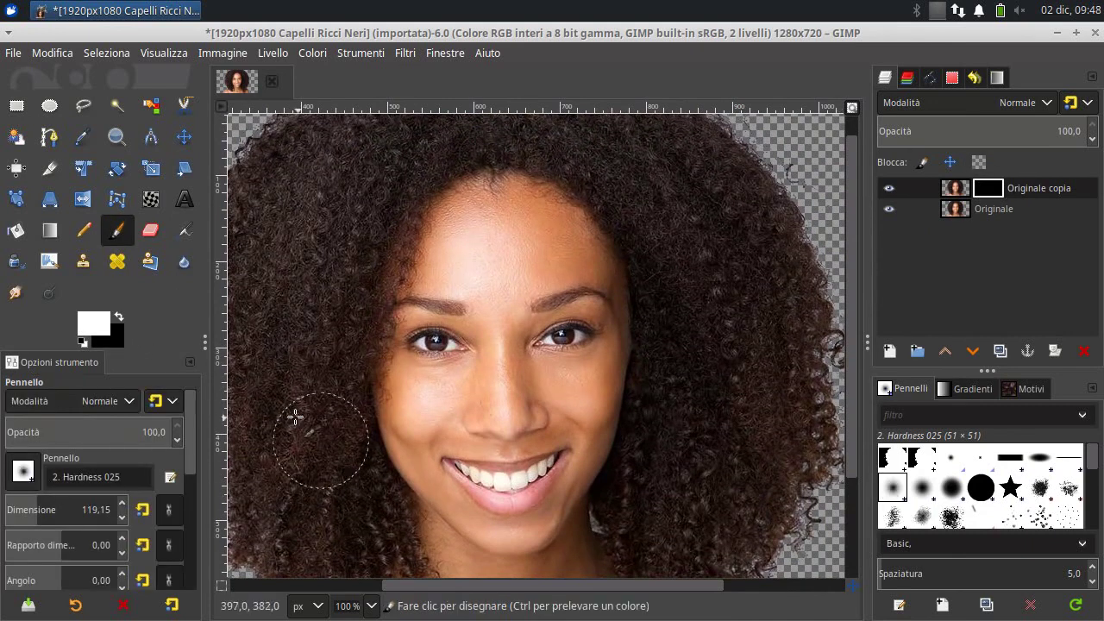
{"action": "left_click", "coordinate": [157, 440]}
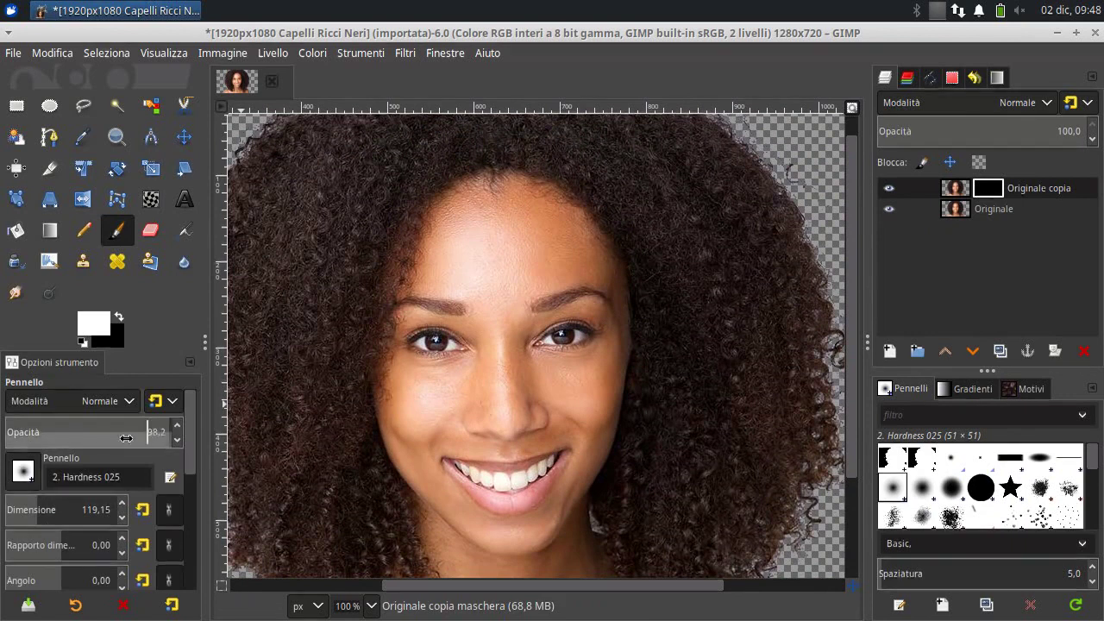
{"action": "left_click_drag", "start_coordinate": [153, 429], "coordinate": [128, 431]}
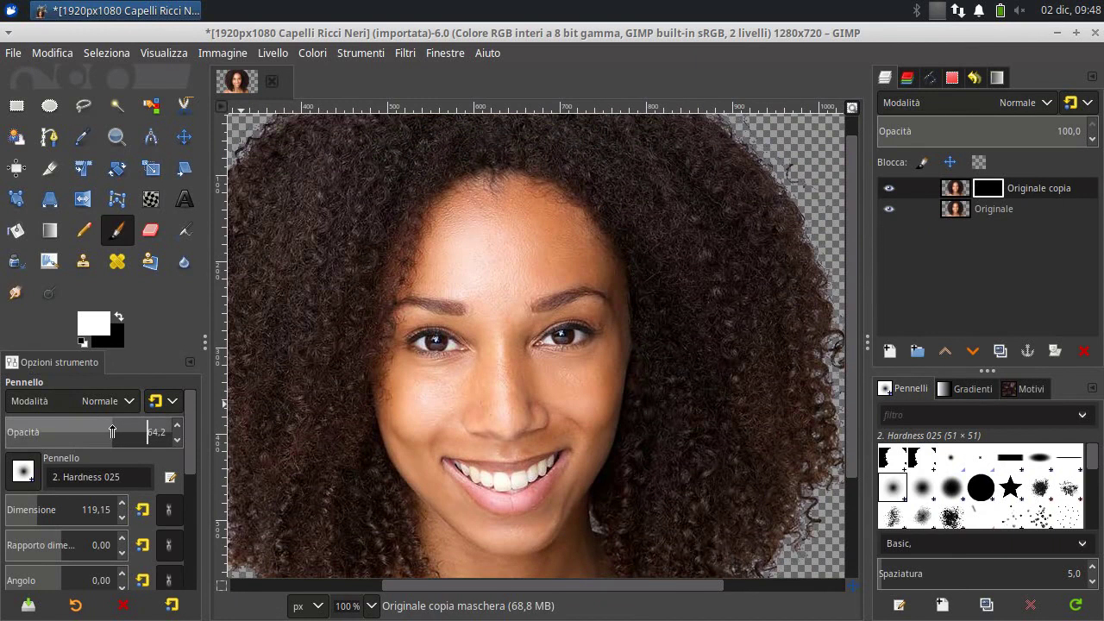
{"action": "left_click_drag", "start_coordinate": [526, 586], "coordinate": [501, 589]}
{"action": "mouse_move", "coordinate": [190, 426]}
{"action": "left_mouse_down"}
{"action": "mouse_move", "coordinate": [207, 475]}
{"action": "mouse_move", "coordinate": [210, 452]}
{"action": "left_mouse_up"}
{"action": "left_click", "coordinate": [68, 442]}
{"action": "mouse_move", "coordinate": [21, 434]}
{"action": "left_mouse_down"}
{"action": "mouse_move", "coordinate": [69, 439]}
{"action": "mouse_move", "coordinate": [28, 439]}
{"action": "left_mouse_up"}
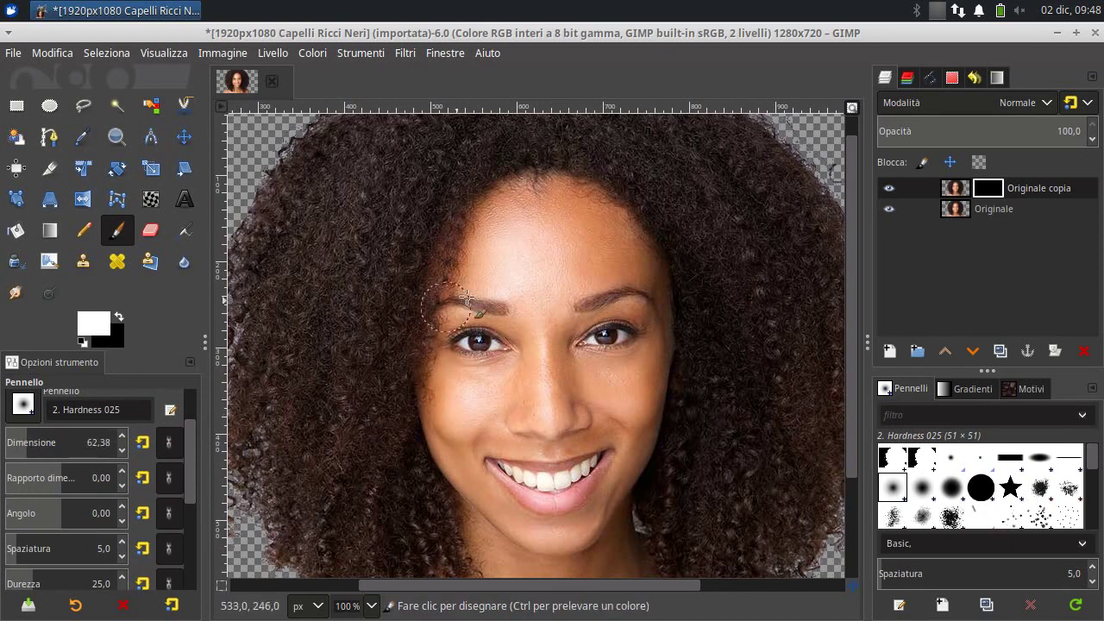
Paint white on the mask over the face, from forehead down to the cheek
{"action": "left_click", "coordinate": [545, 222]}
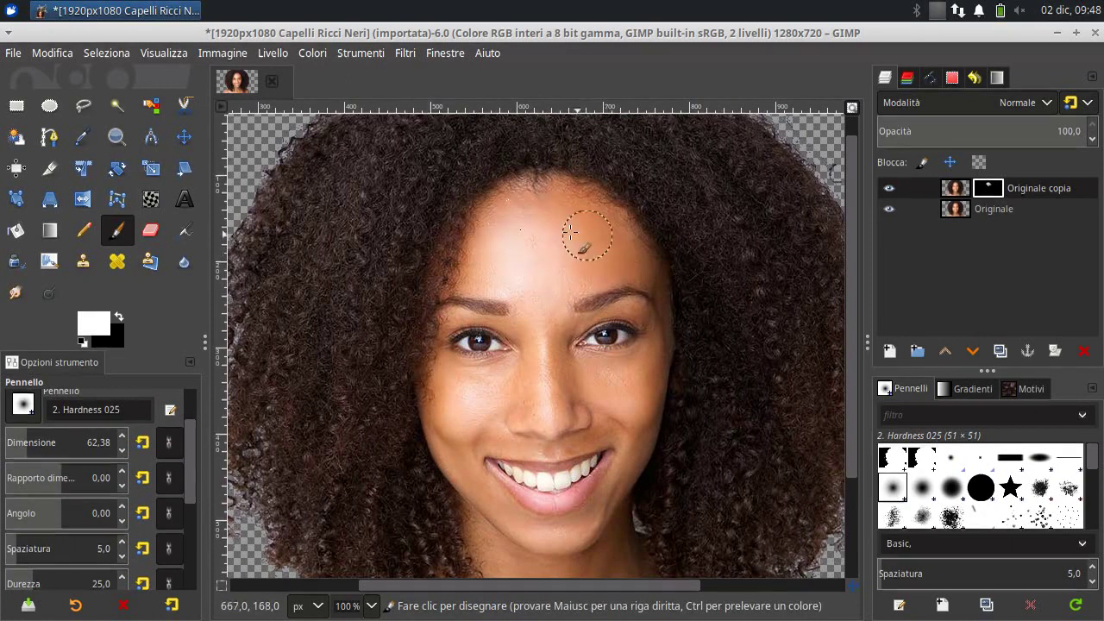
{"action": "mouse_move", "coordinate": [549, 335]}
{"action": "left_mouse_down"}
{"action": "mouse_move", "coordinate": [537, 377]}
{"action": "mouse_move", "coordinate": [464, 389]}
{"action": "mouse_move", "coordinate": [513, 279]}
{"action": "mouse_move", "coordinate": [554, 227]}
{"action": "mouse_move", "coordinate": [646, 273]}
{"action": "mouse_move", "coordinate": [653, 308]}
{"action": "mouse_move", "coordinate": [483, 394]}
{"action": "mouse_move", "coordinate": [527, 394]}
{"action": "left_mouse_up"}
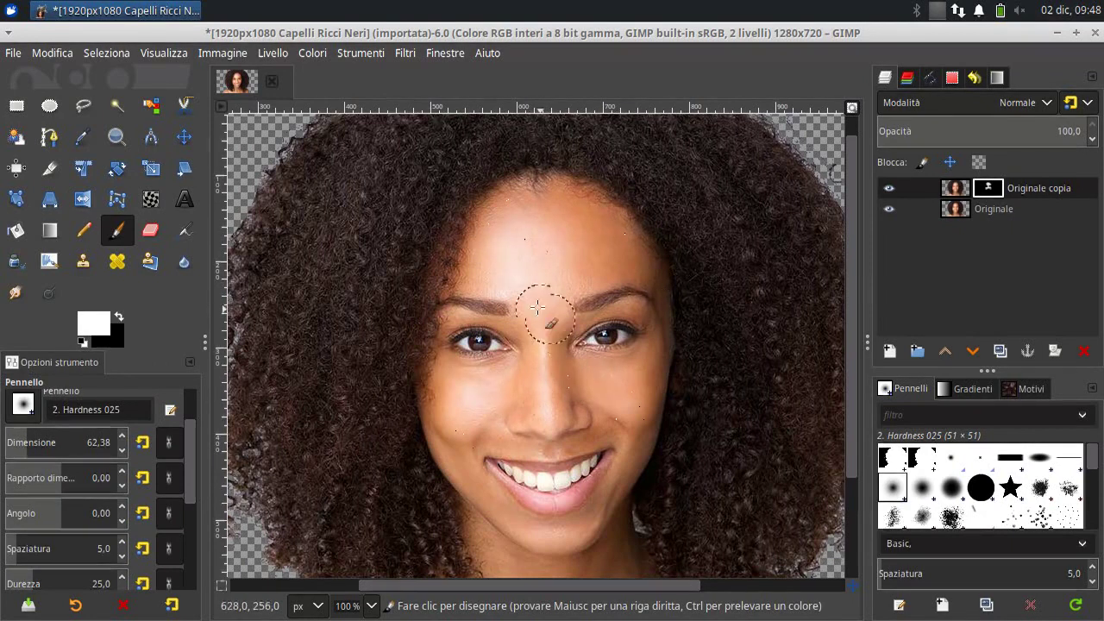
{"action": "scroll", "coordinate": [552, 311], "scroll_direction": "up", "scroll_amount": 1}
{"action": "mouse_move", "coordinate": [603, 248]}
{"action": "left_mouse_down"}
{"action": "mouse_move", "coordinate": [561, 320]}
{"action": "mouse_move", "coordinate": [731, 423]}
{"action": "mouse_move", "coordinate": [631, 478]}
{"action": "left_mouse_up"}
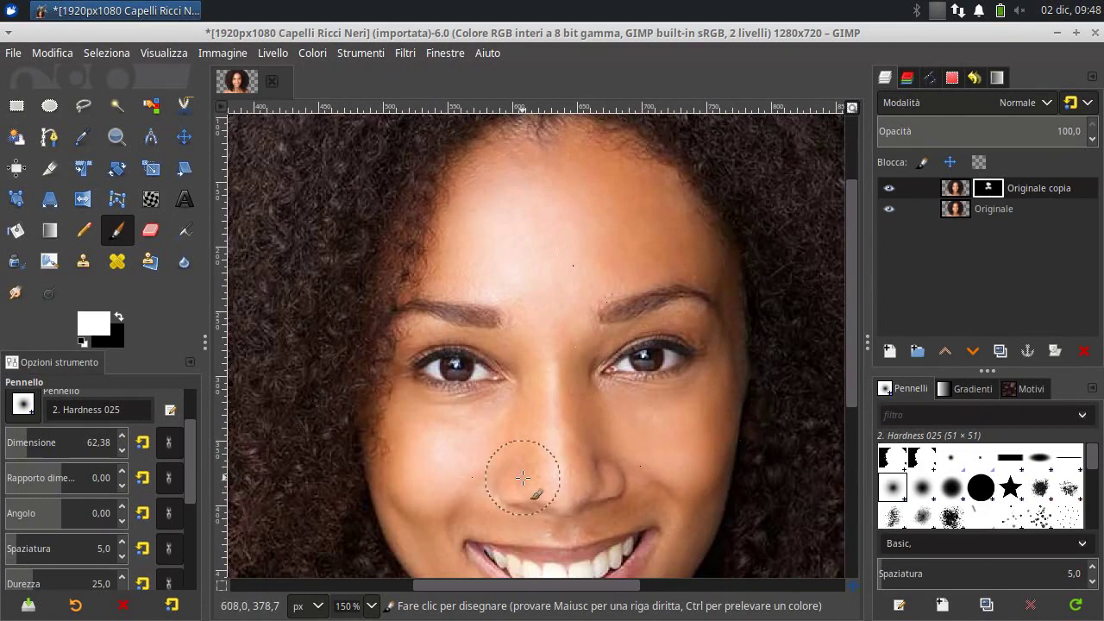
{"action": "scroll", "coordinate": [518, 405], "scroll_direction": "down", "scroll_amount": 4}
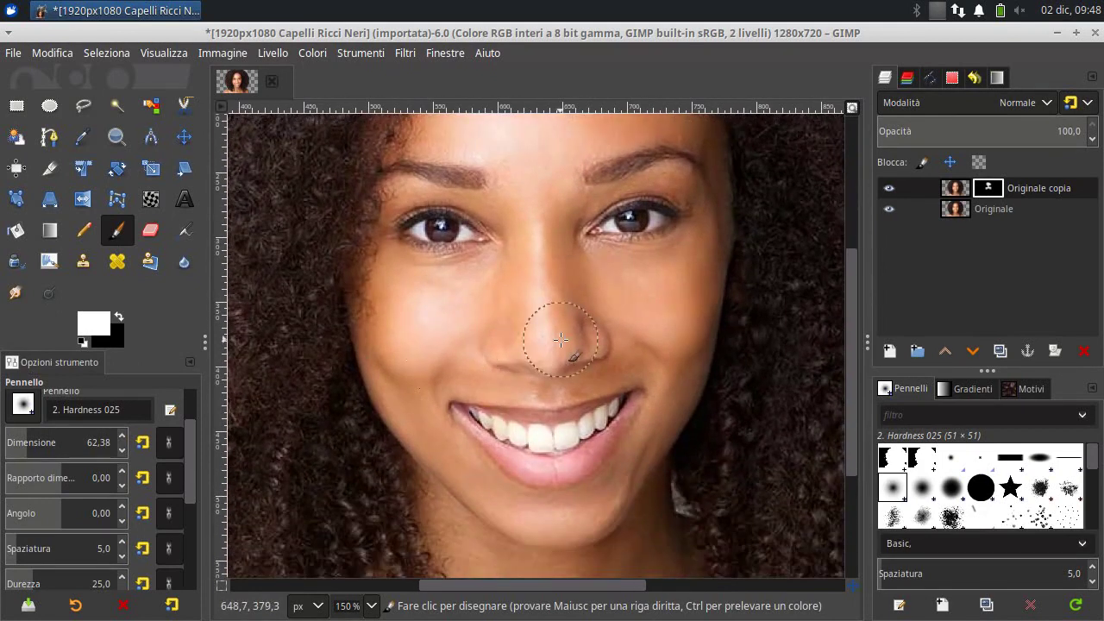
{"action": "scroll", "coordinate": [608, 349], "scroll_direction": "down", "scroll_amount": 1}
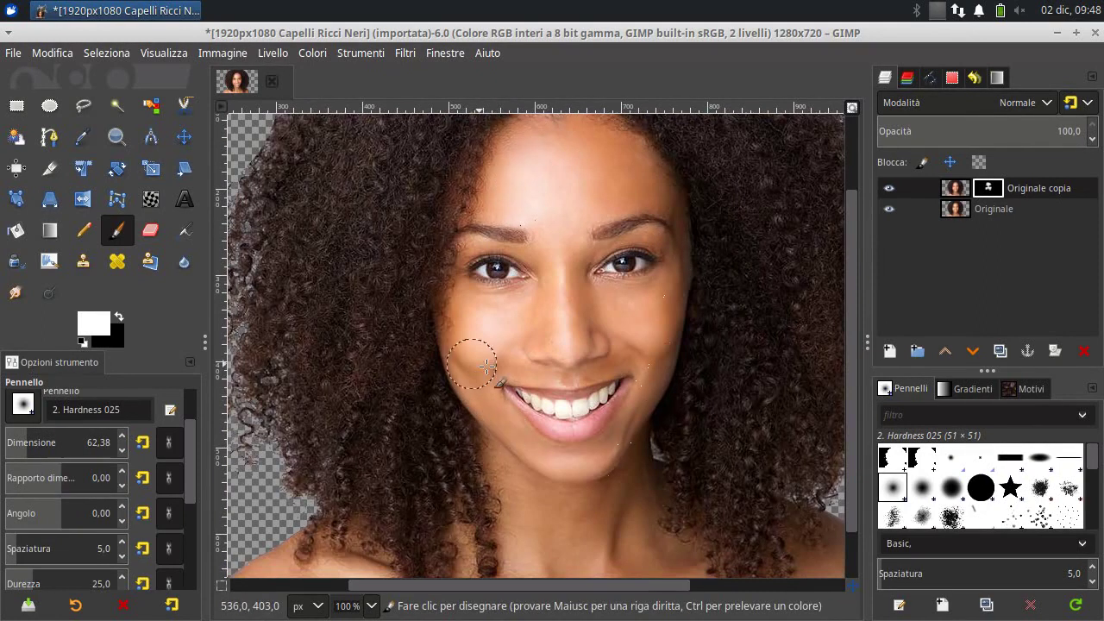
Shrink the brush to 32,87 and make black the painting colour
{"action": "left_click", "coordinate": [46, 442]}
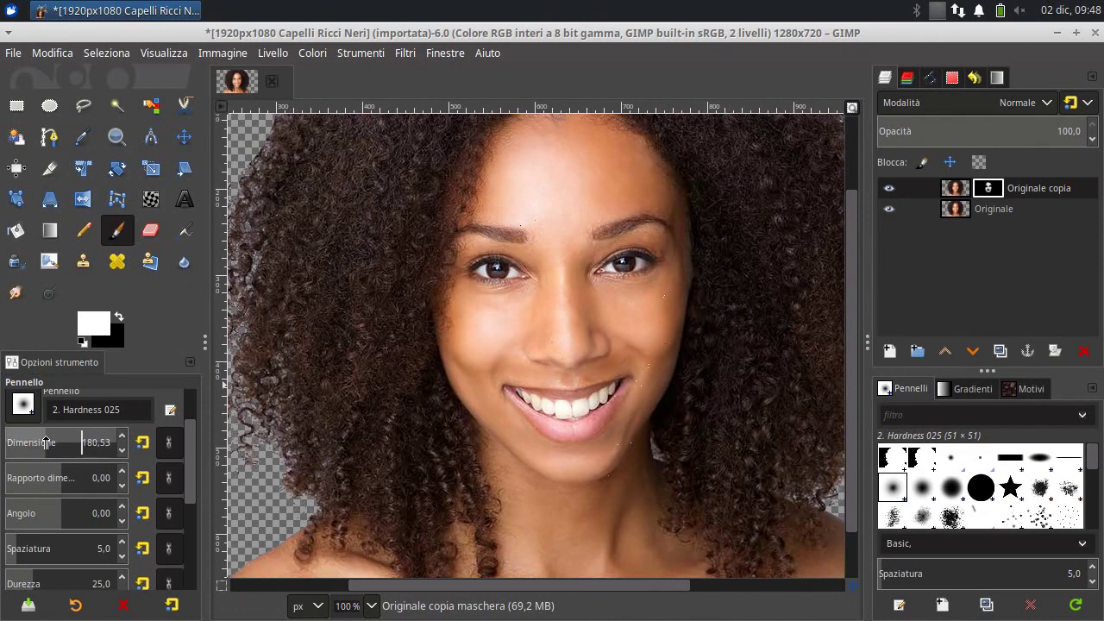
{"action": "left_click", "coordinate": [19, 440]}
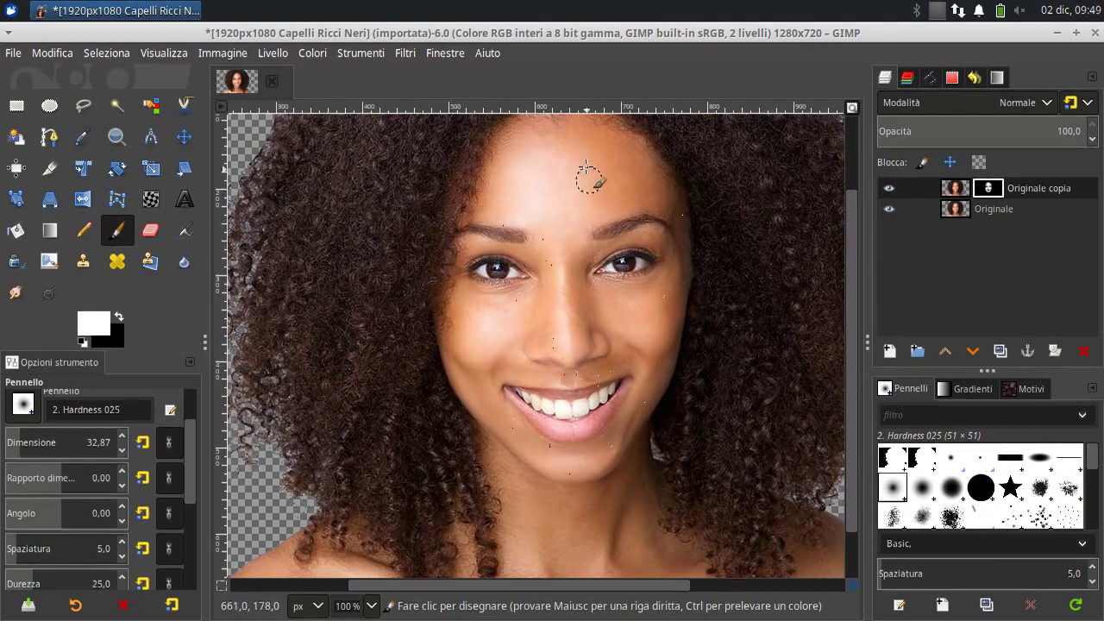
{"action": "scroll", "coordinate": [578, 220], "scroll_direction": "up", "scroll_amount": 2}
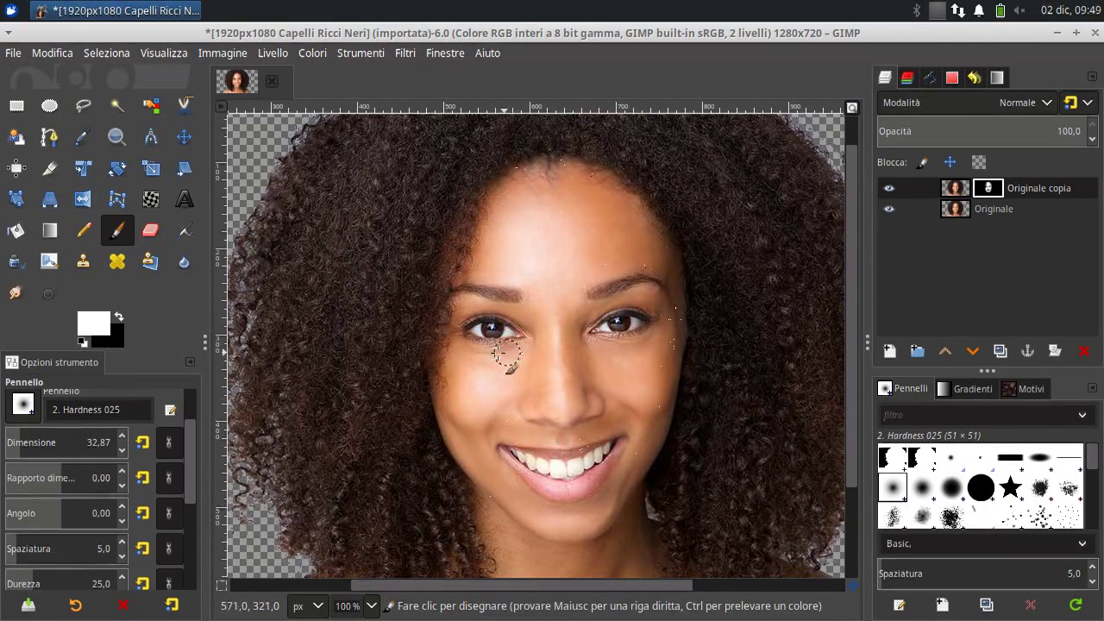
{"action": "left_click", "coordinate": [120, 317]}
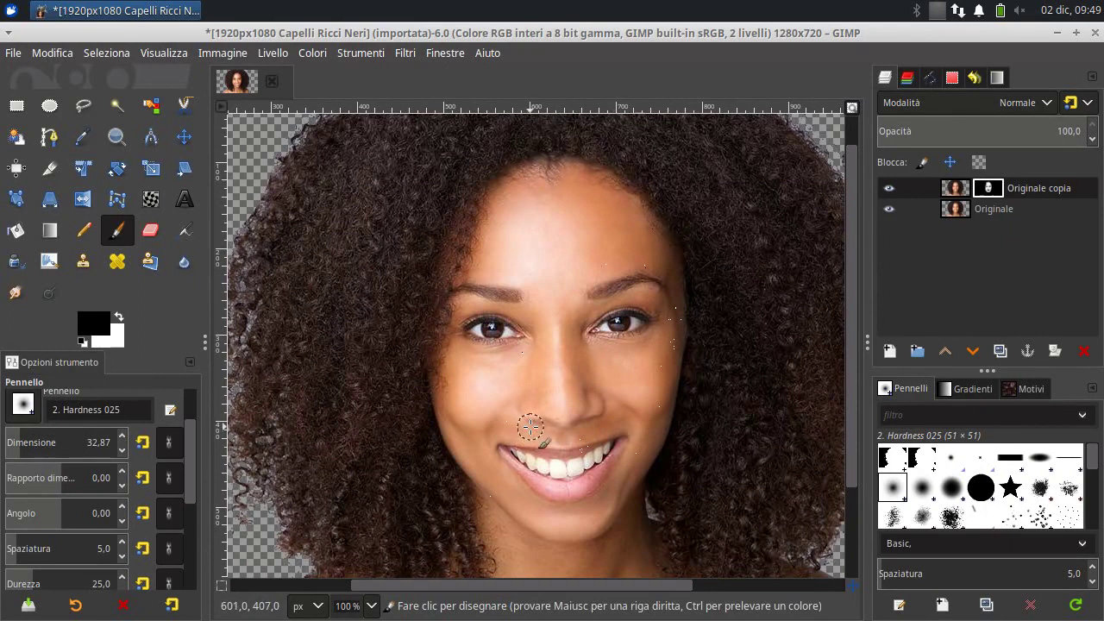
{"action": "scroll", "coordinate": [529, 434], "scroll_direction": "down", "scroll_amount": 2}
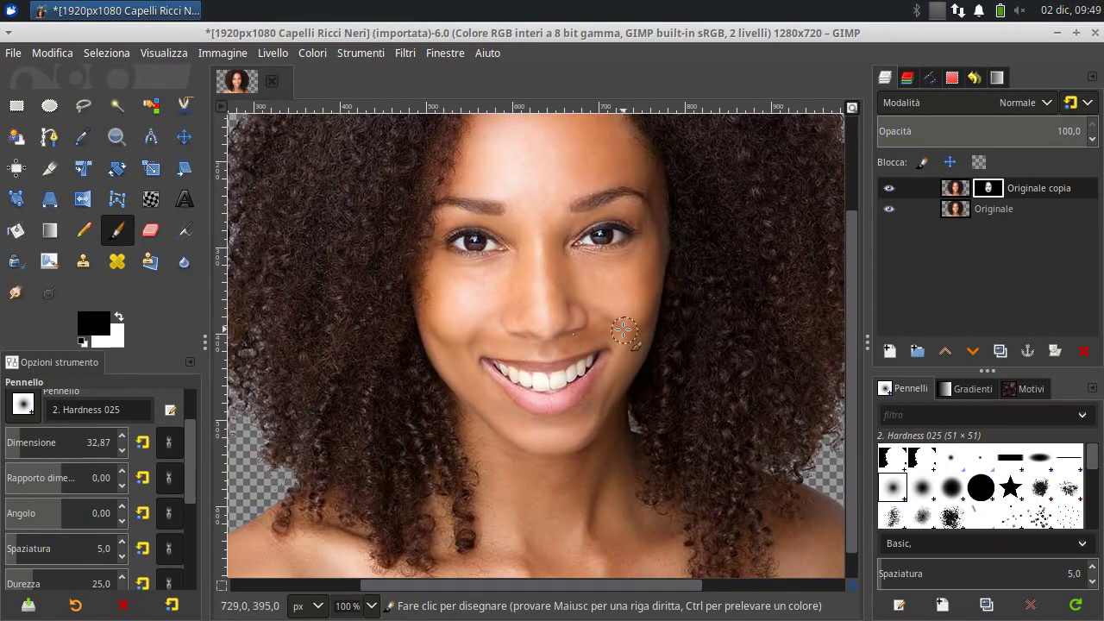
{"action": "scroll", "coordinate": [642, 323], "scroll_direction": "down", "scroll_amount": 2, "text": "ctrl"}
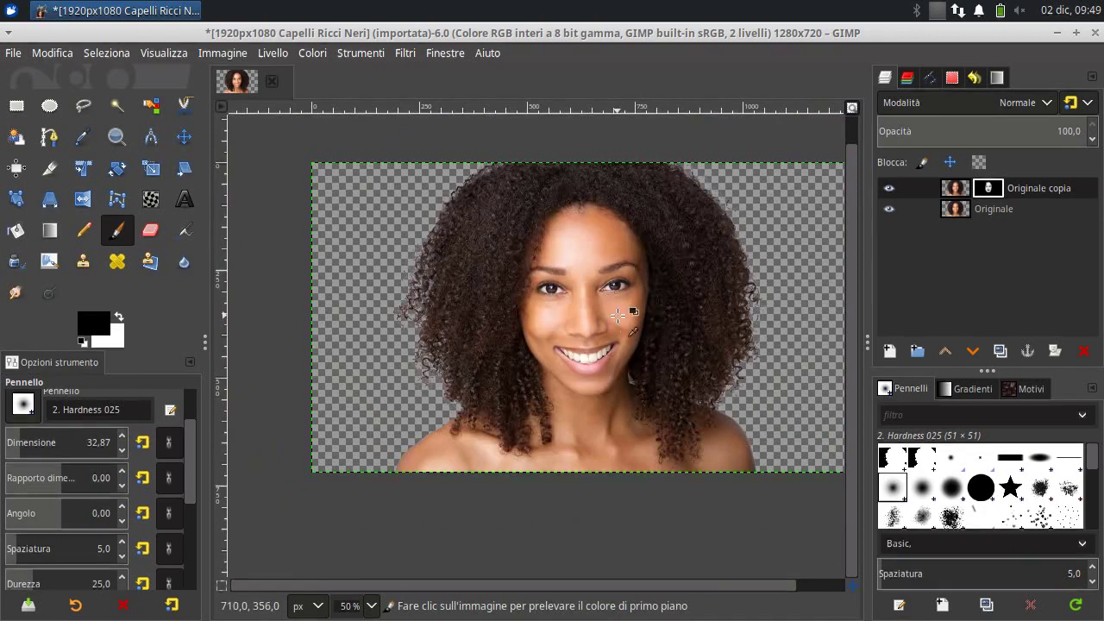
Preview the copy's layer mask on the canvas, then switch back to the normal photo view
{"action": "scroll", "coordinate": [618, 315], "scroll_direction": "up", "scroll_amount": 1, "text": "ctrl"}
{"action": "left_click_drag", "start_coordinate": [604, 585], "coordinate": [630, 590]}
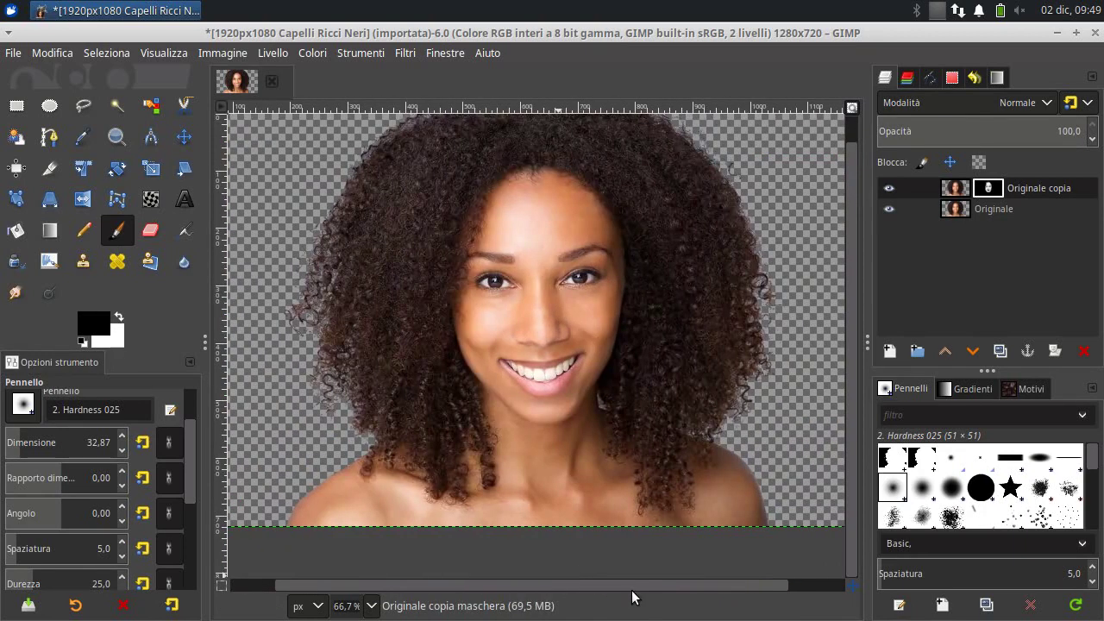
{"action": "scroll", "coordinate": [633, 505], "scroll_direction": "down", "scroll_amount": 2, "text": "ctrl"}
{"action": "scroll", "coordinate": [634, 501], "scroll_direction": "up", "scroll_amount": 1, "text": "ctrl"}
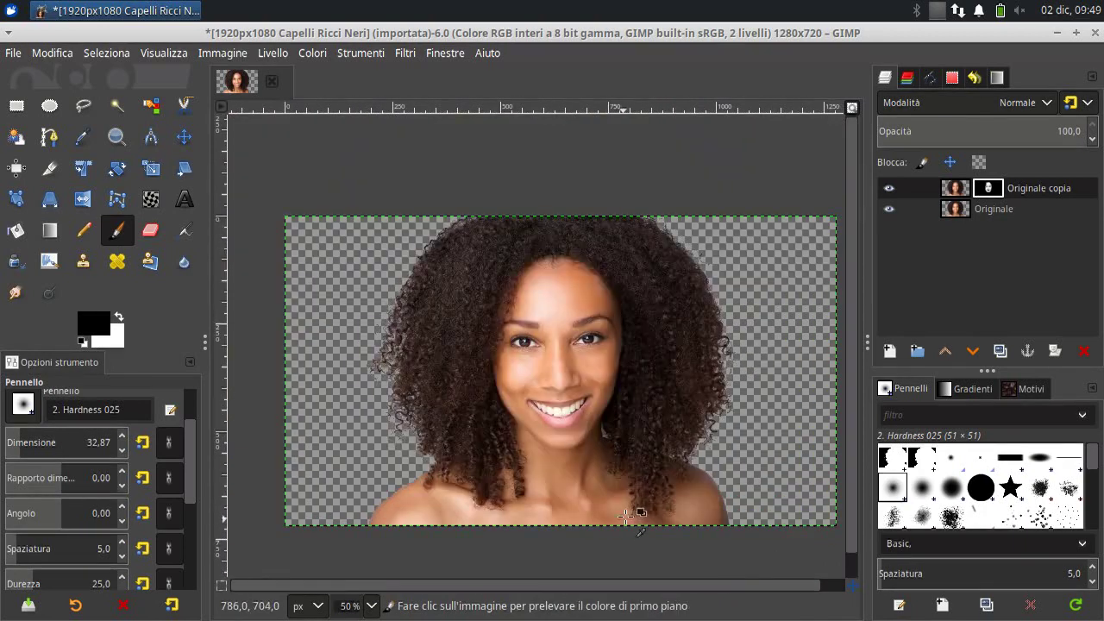
{"action": "right_click", "coordinate": [989, 188]}
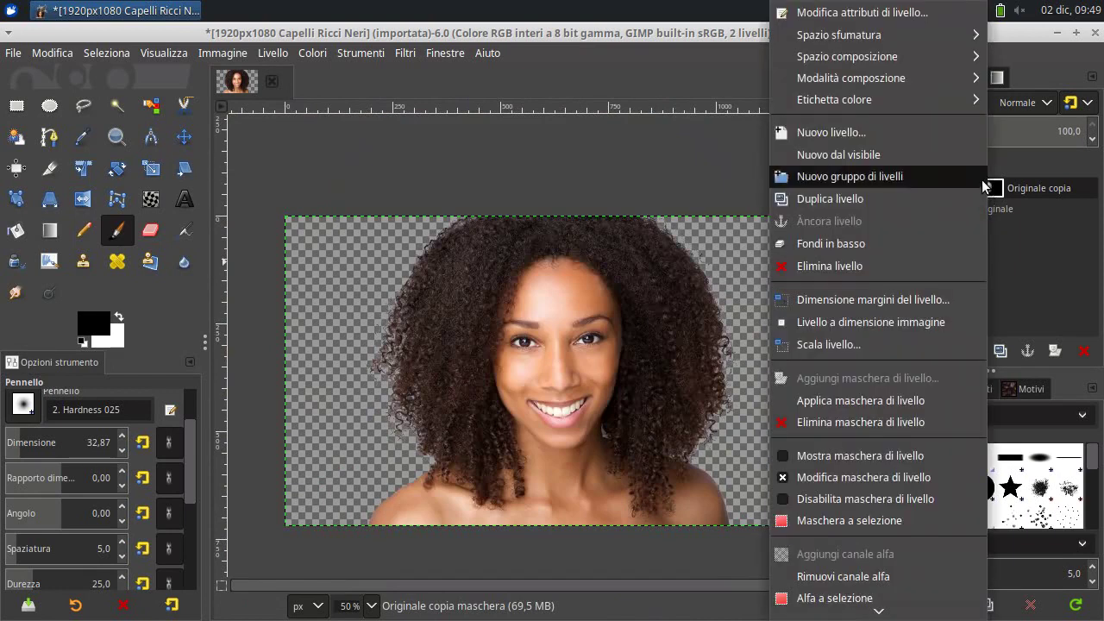
{"action": "left_click", "coordinate": [897, 455]}
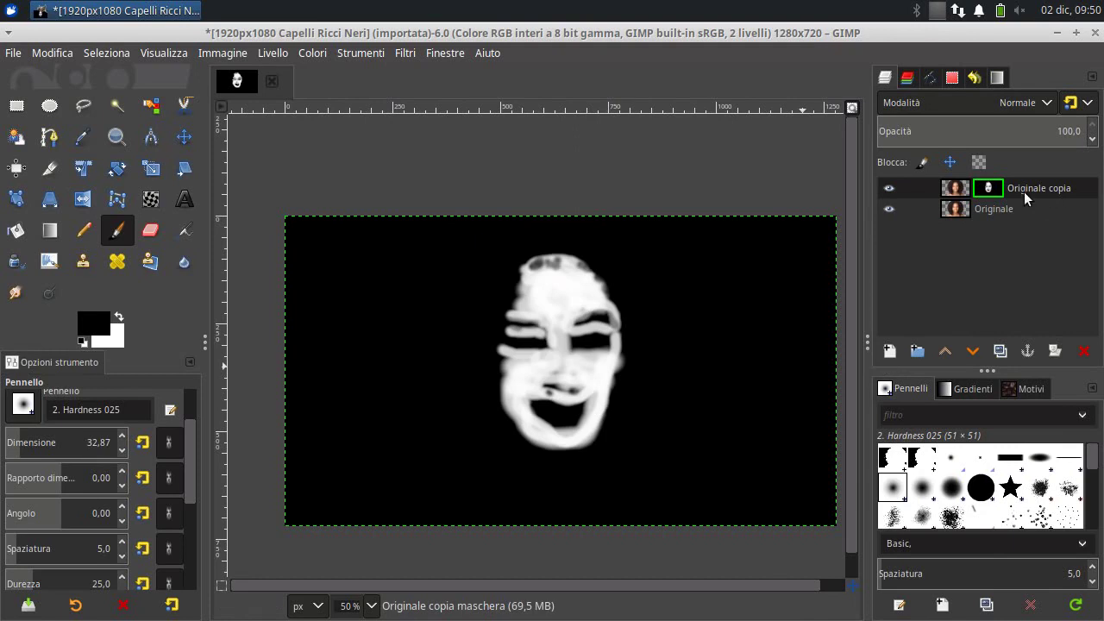
{"action": "right_click", "coordinate": [996, 187]}
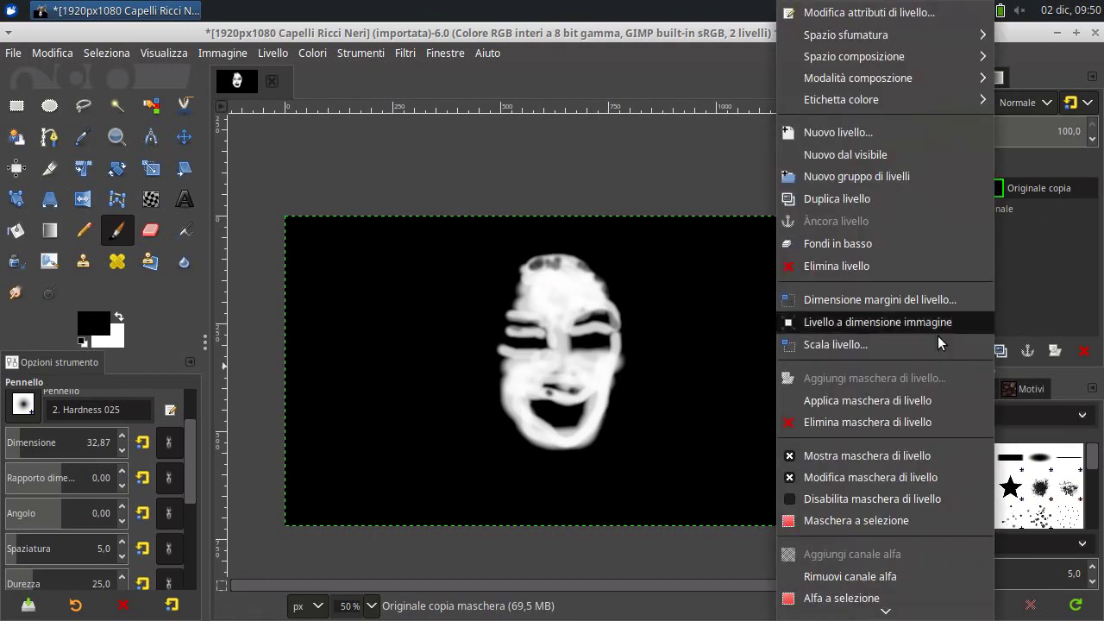
{"action": "left_click", "coordinate": [893, 455]}
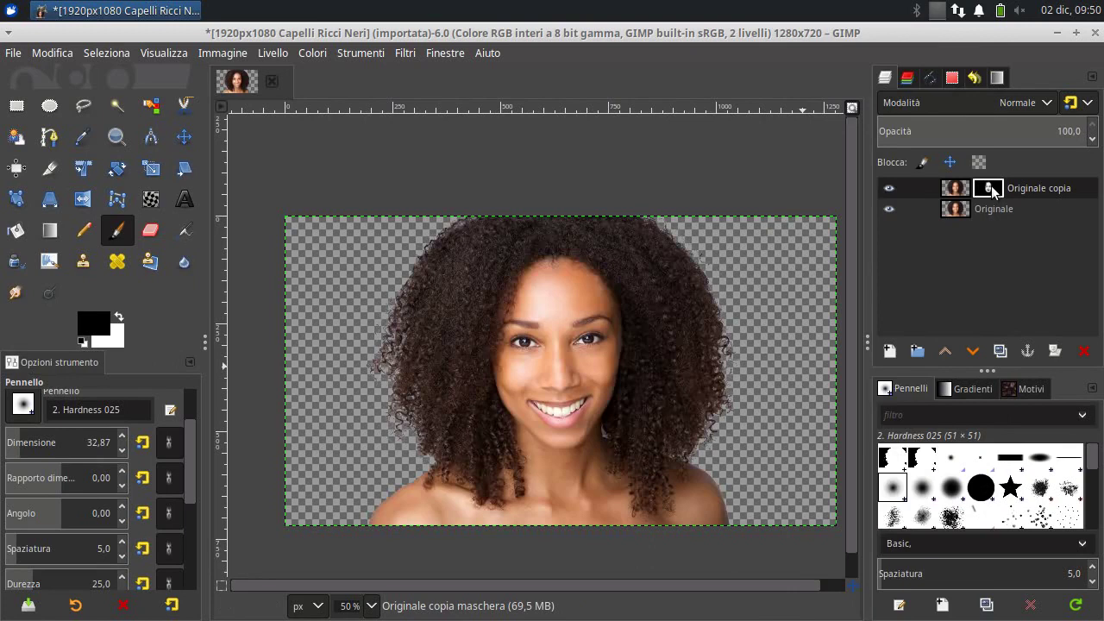
Apply the layer mask, re-show Originale, and merge Originale copia down into it
{"action": "right_click", "coordinate": [994, 190]}
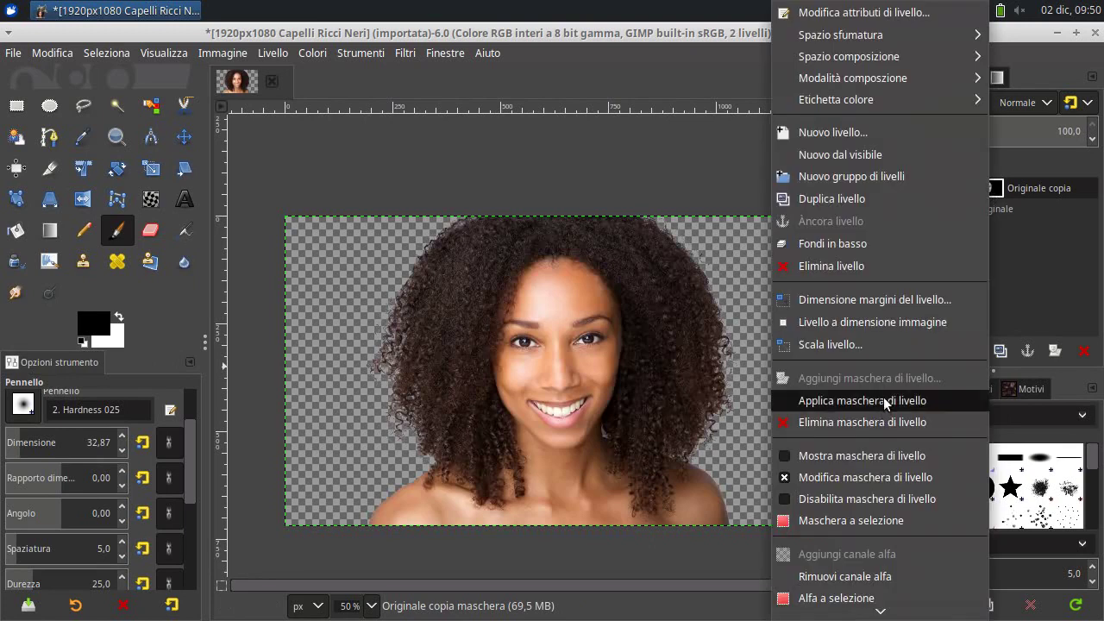
{"action": "left_click", "coordinate": [884, 400]}
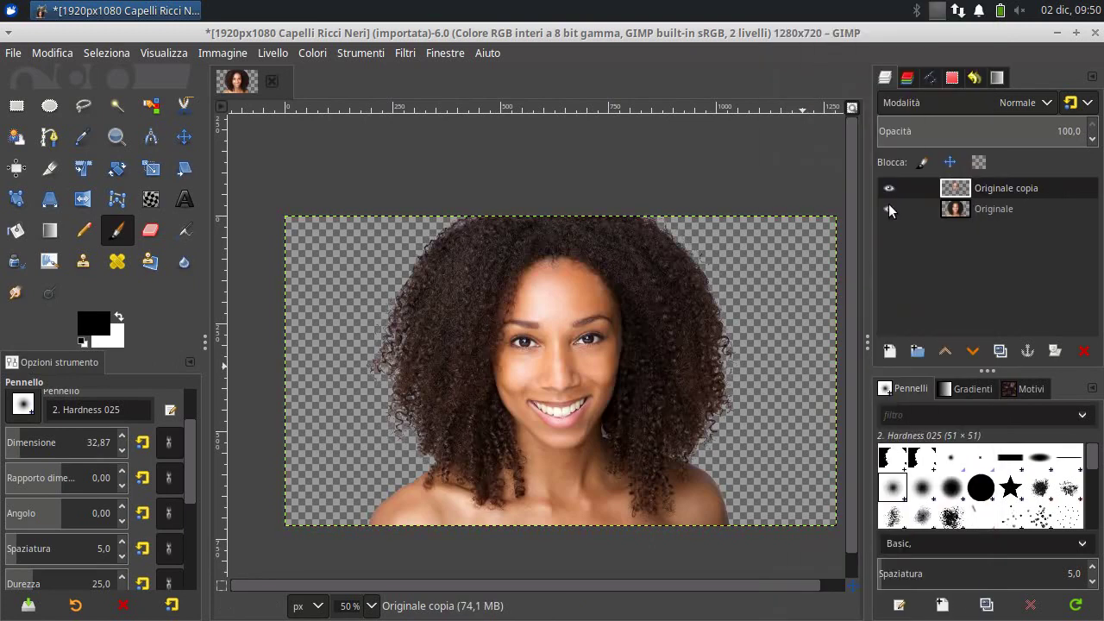
{"action": "left_click", "coordinate": [889, 210]}
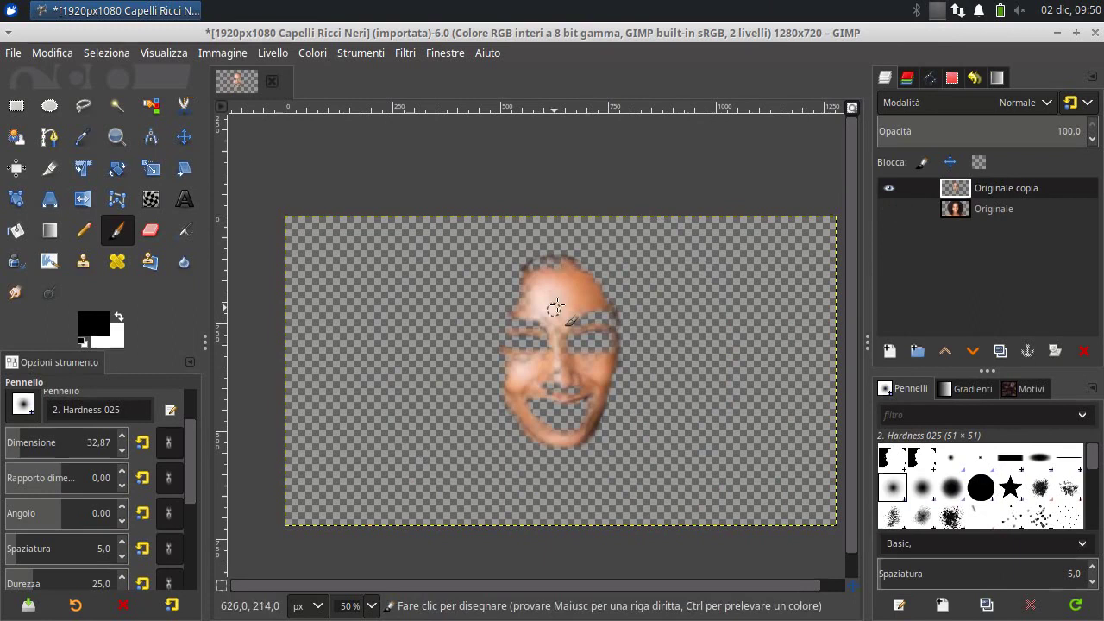
{"action": "left_click", "coordinate": [889, 209]}
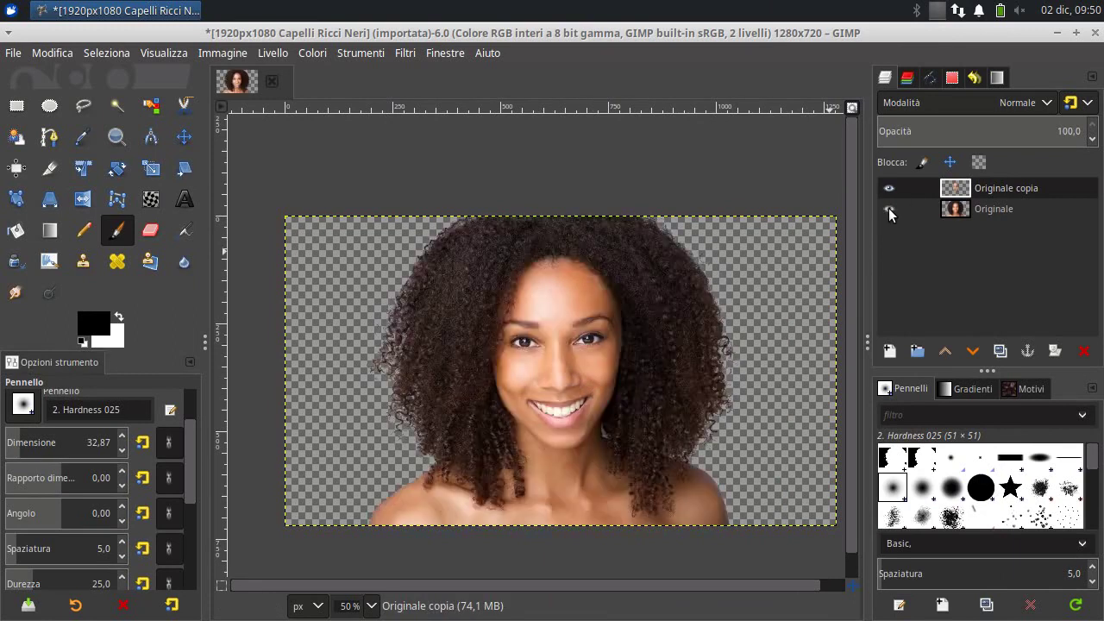
{"action": "right_click", "coordinate": [949, 188]}
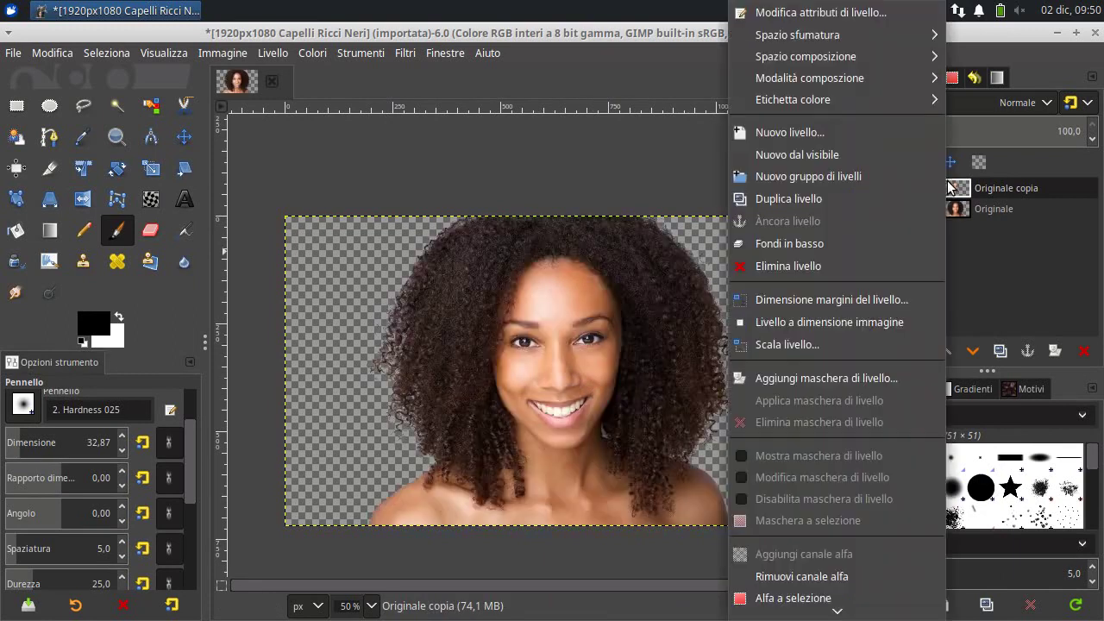
{"action": "left_click", "coordinate": [889, 246]}
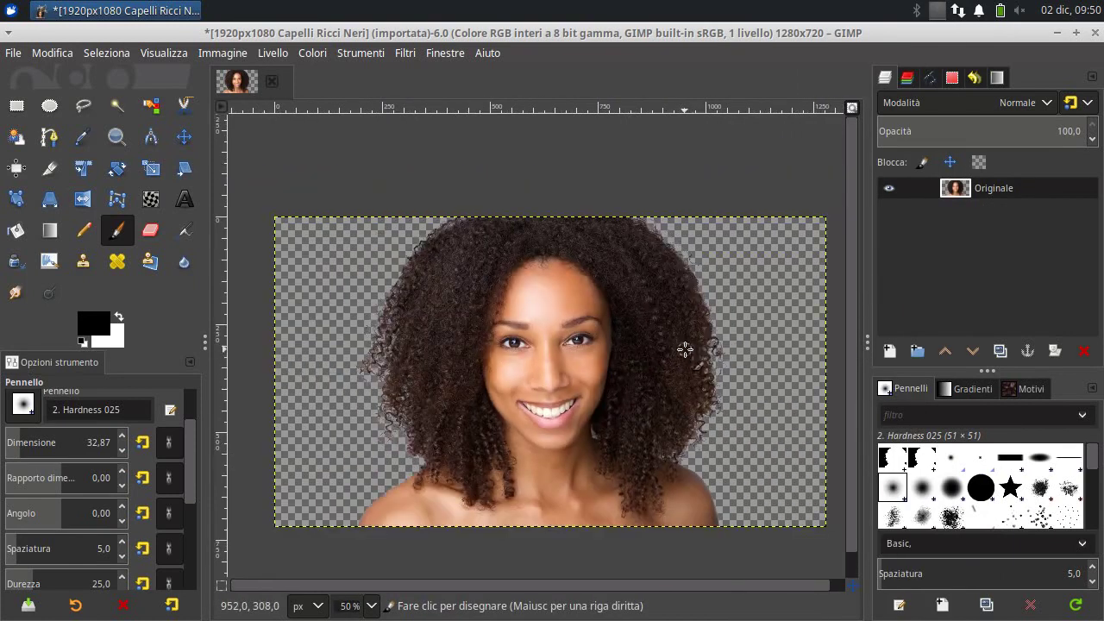
{"action": "left_click", "coordinate": [13, 54]}
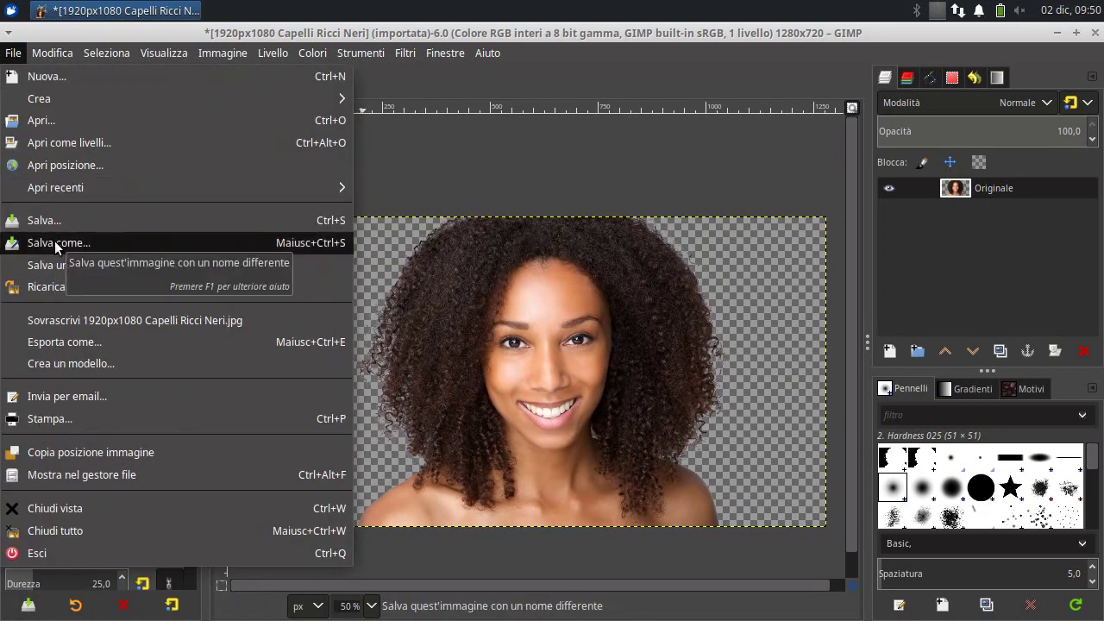
Export to the desktop as 1920px1080 Capelli Ricci Neri.PNG with compression 0, then minimise GIMP
{"action": "left_click", "coordinate": [72, 345]}
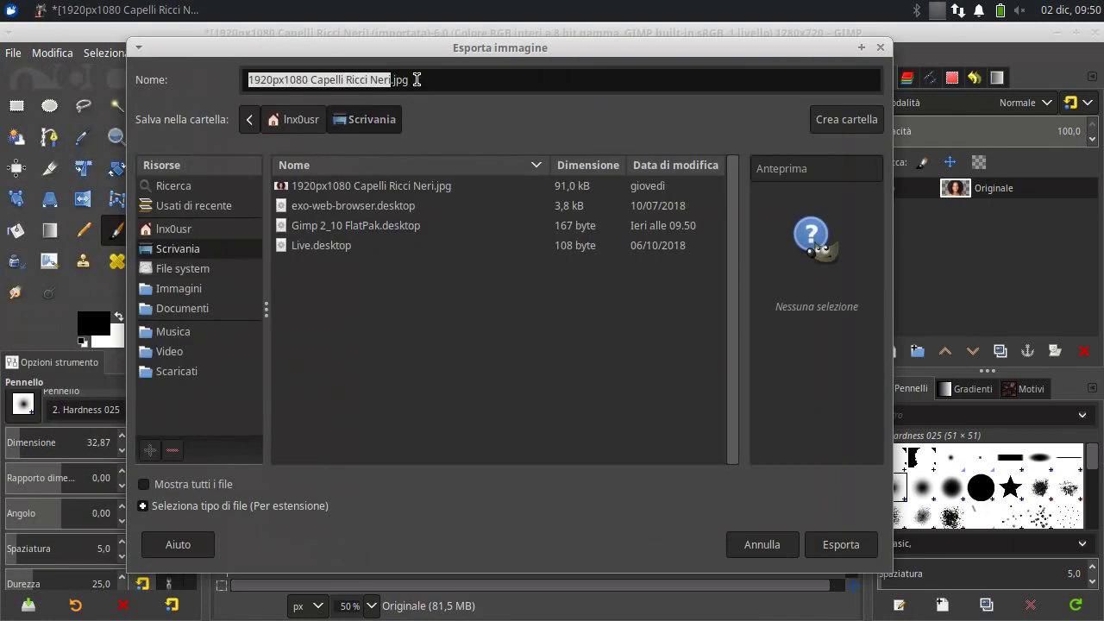
{"action": "left_click", "coordinate": [419, 79]}
{"action": "key", "text": "BackSpace"}
{"action": "key", "text": "BackSpace"}
{"action": "key", "text": "BackSpace"}
{"action": "type", "text": "PNG"}
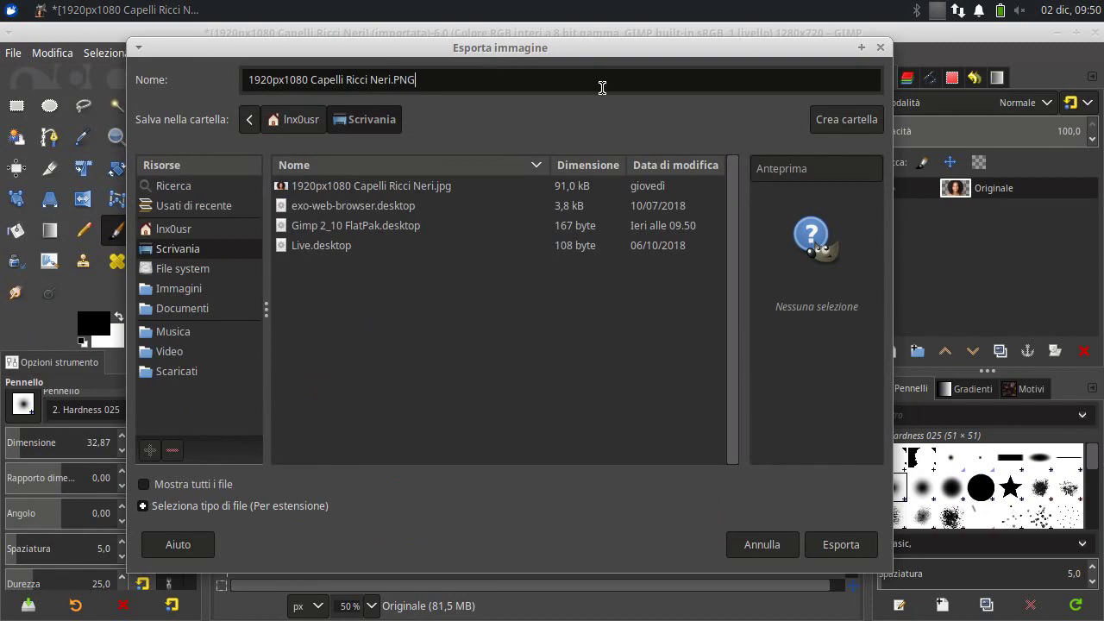
{"action": "left_click", "coordinate": [201, 249]}
{"action": "left_click", "coordinate": [826, 539]}
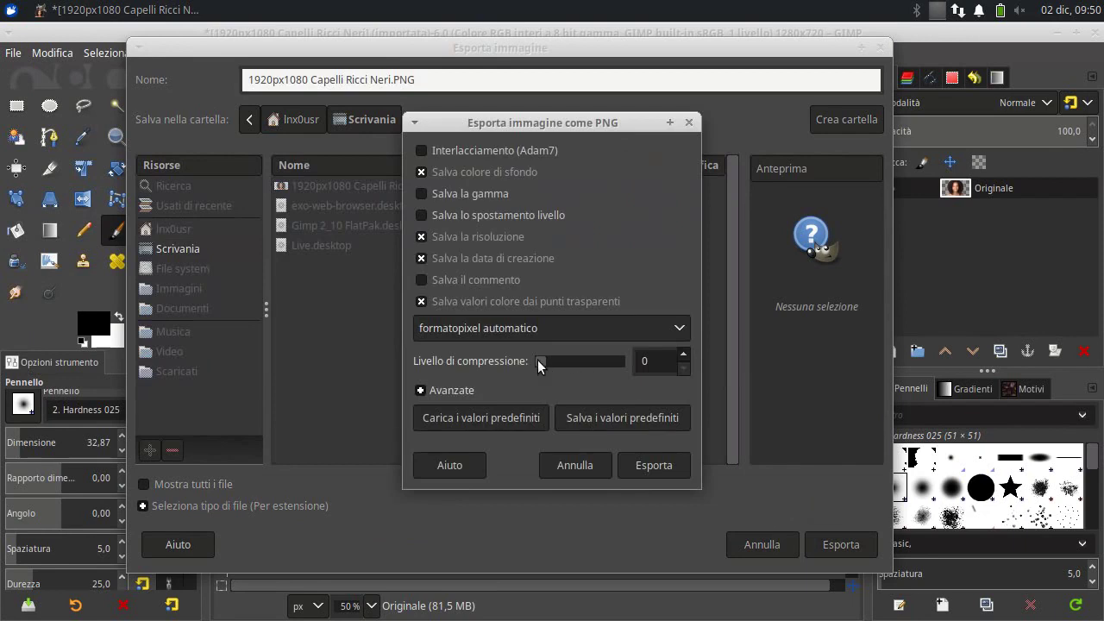
{"action": "mouse_move", "coordinate": [542, 357]}
{"action": "left_mouse_down"}
{"action": "mouse_move", "coordinate": [621, 363]}
{"action": "mouse_move", "coordinate": [513, 364]}
{"action": "left_mouse_up"}
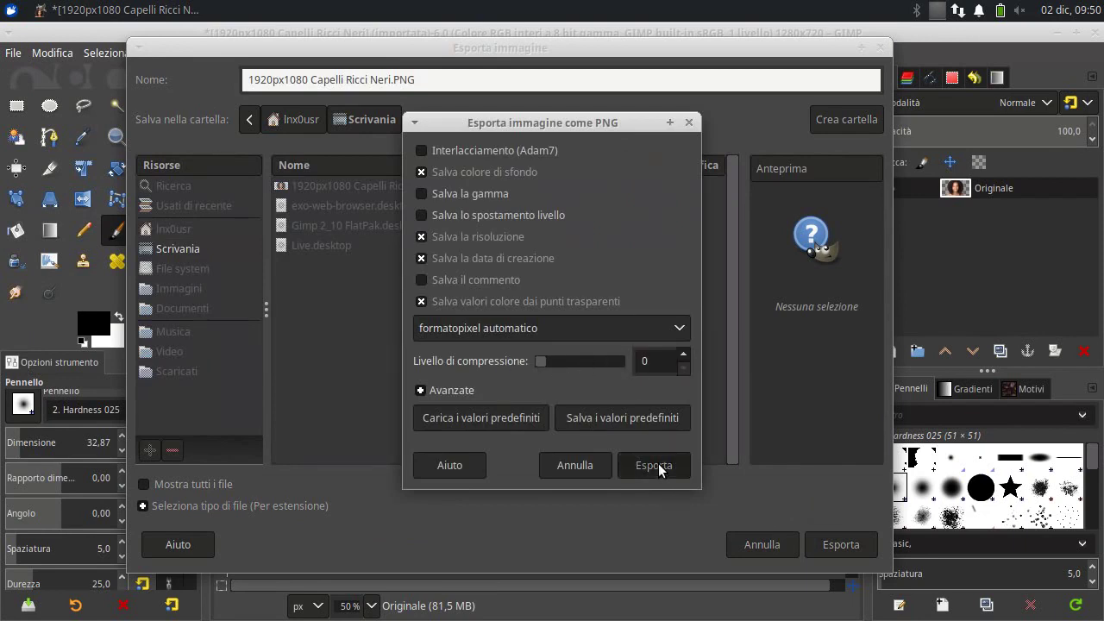
{"action": "left_click", "coordinate": [658, 465]}
{"action": "left_click", "coordinate": [1056, 32]}
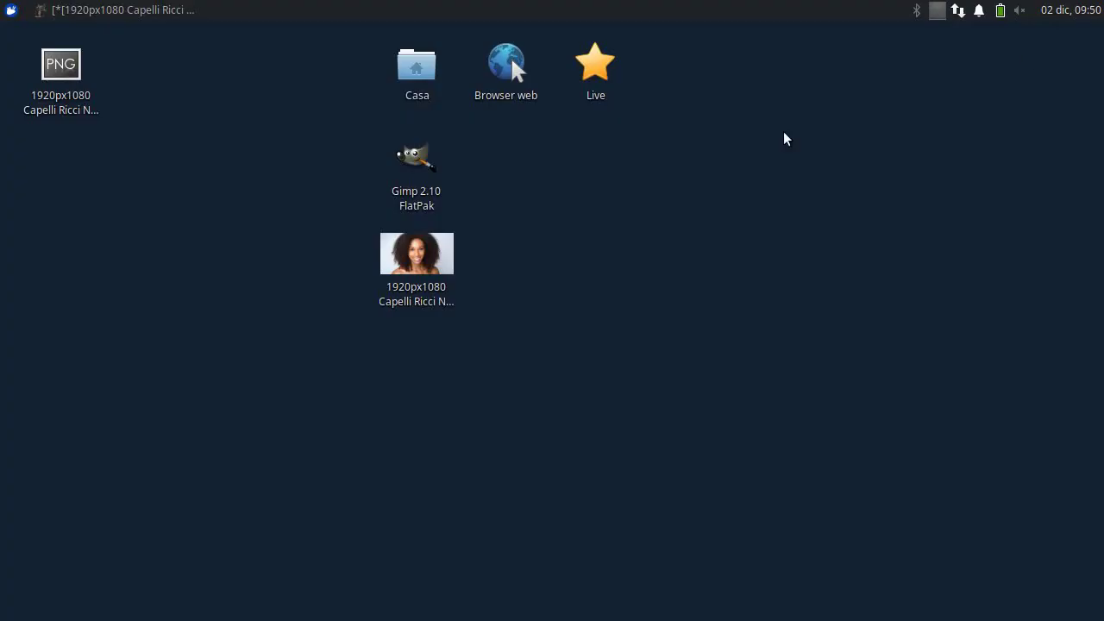
Move the PNG beside the original JPG on the desktop and open them in the image viewer
{"action": "left_click_drag", "start_coordinate": [62, 67], "coordinate": [506, 256]}
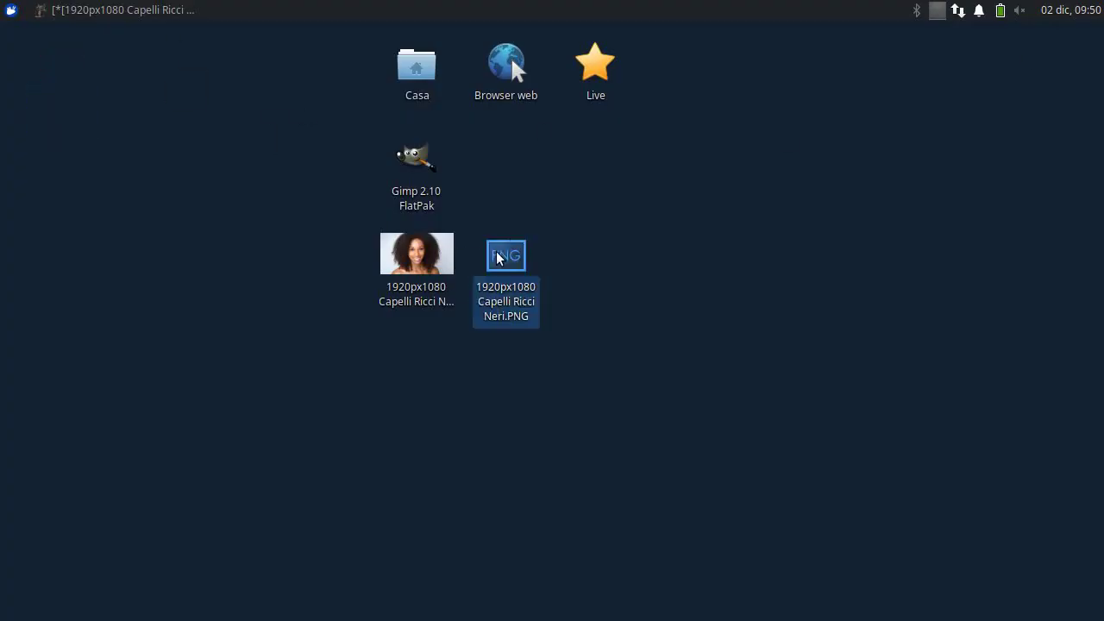
{"action": "double_click", "coordinate": [416, 283]}
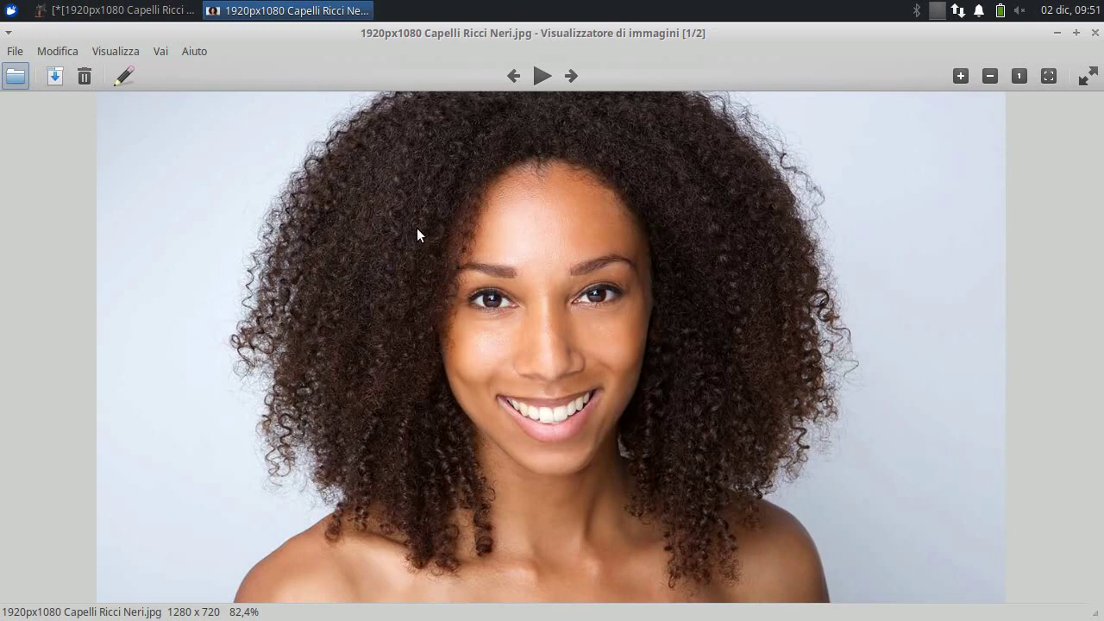
{"action": "left_click", "coordinate": [572, 76]}
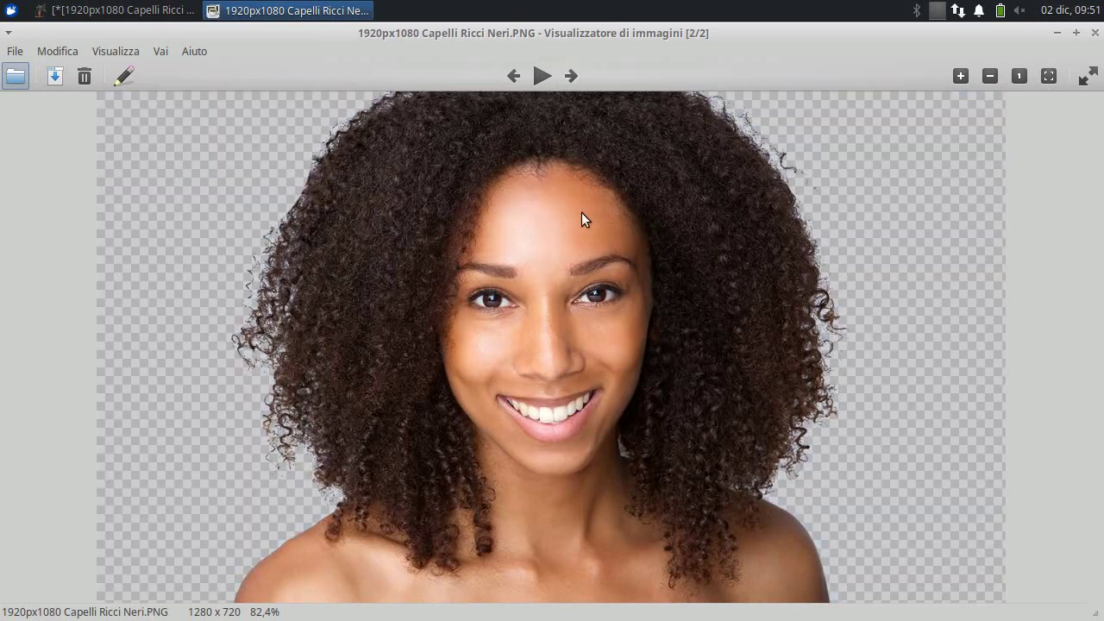
Go back to the original JPG and zoom in for a closer look
{"action": "left_click", "coordinate": [511, 77]}
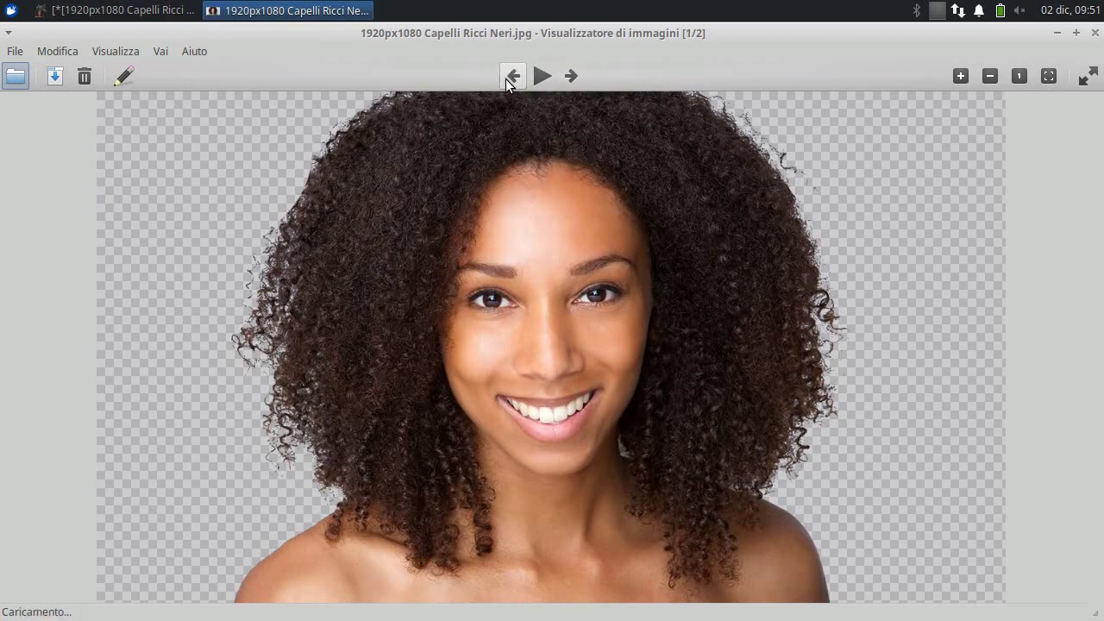
{"action": "scroll", "coordinate": [534, 226], "scroll_direction": "down", "scroll_amount": 1}
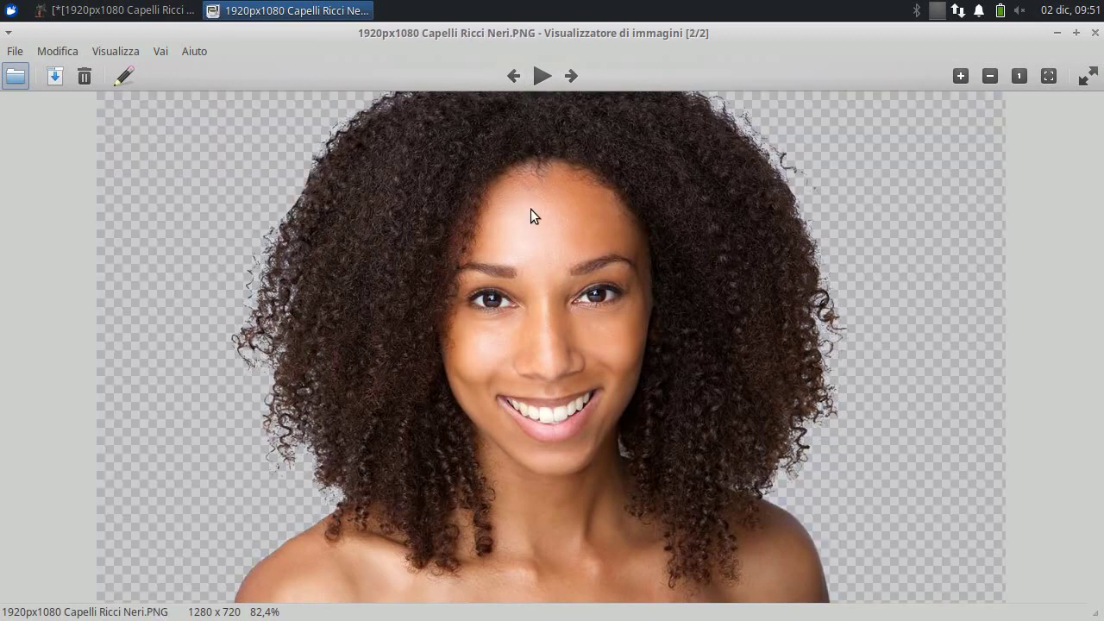
{"action": "left_click", "coordinate": [511, 86]}
{"action": "double_click", "coordinate": [958, 75]}
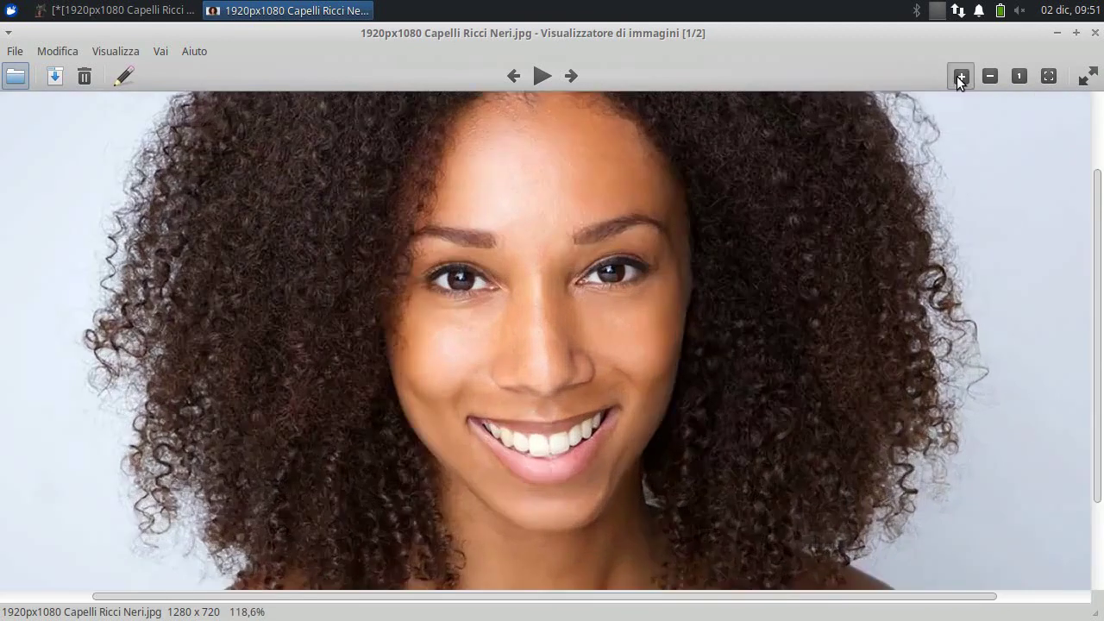
{"action": "left_click", "coordinate": [958, 76]}
Zoom into the transparent PNG's hair edges, then zoom back out to fit
{"action": "left_click", "coordinate": [566, 77]}
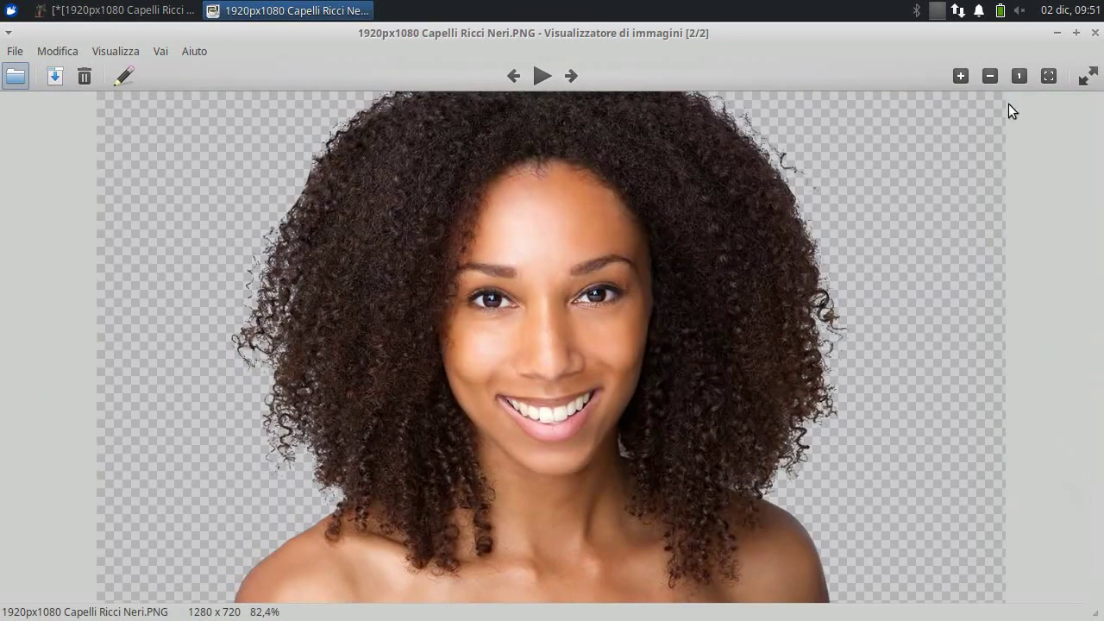
{"action": "double_click", "coordinate": [963, 76]}
{"action": "left_click", "coordinate": [962, 75]}
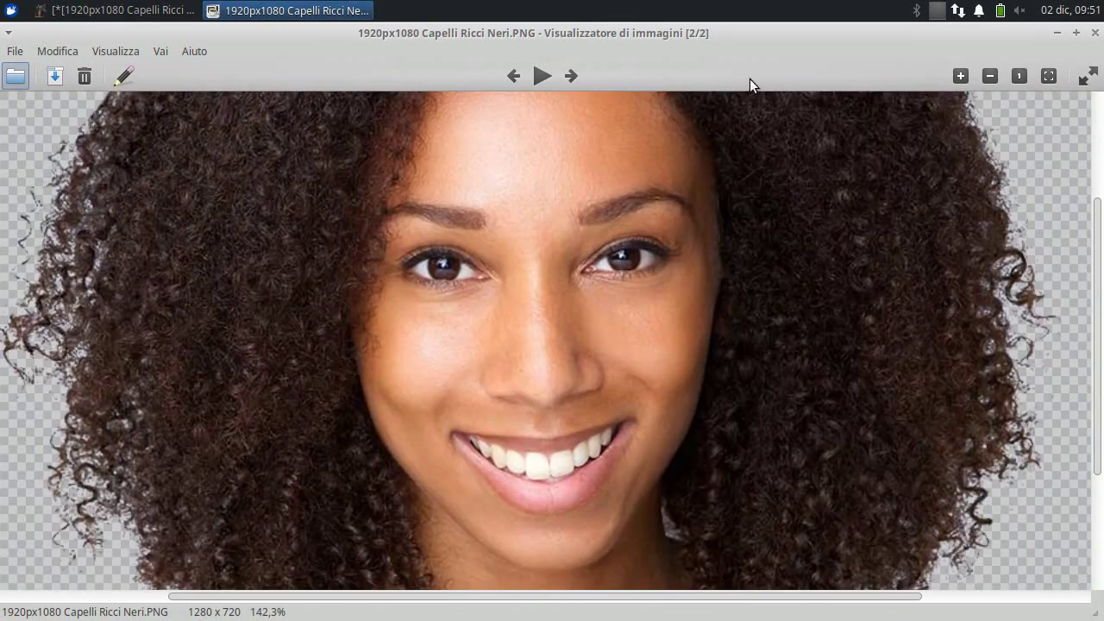
{"action": "left_click", "coordinate": [997, 75]}
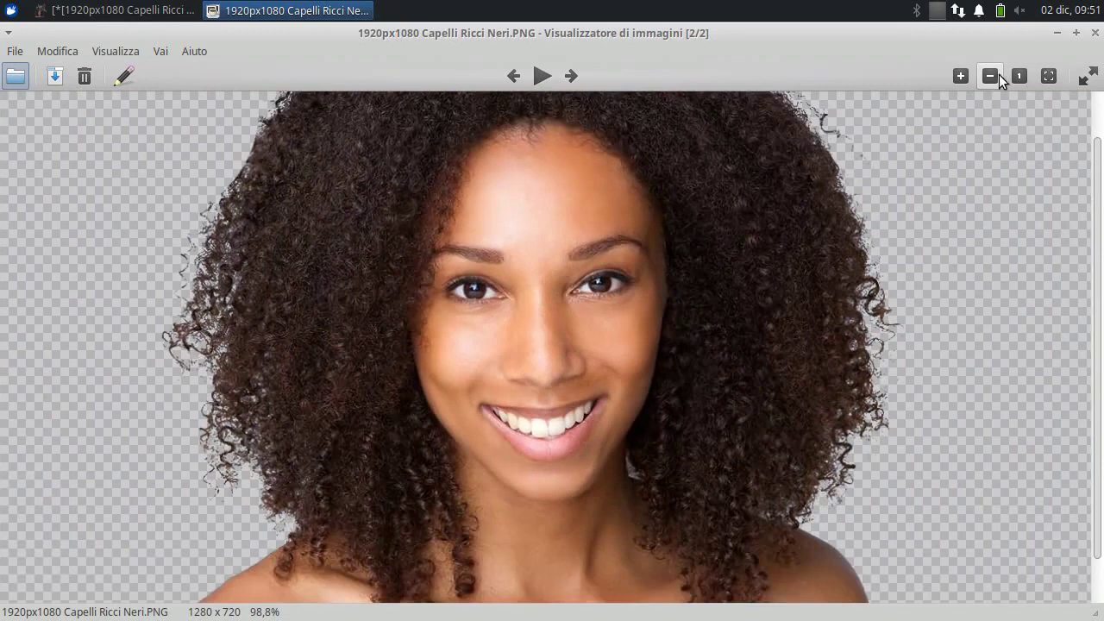
{"action": "left_click", "coordinate": [992, 78]}
{"action": "left_click", "coordinate": [989, 77]}
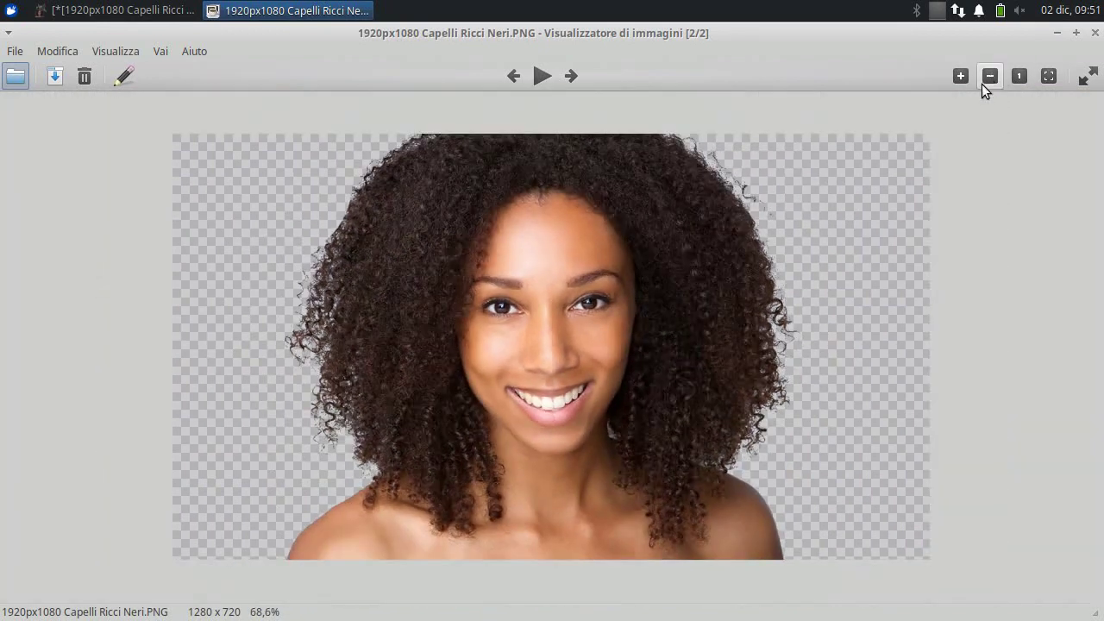
Flip between the original JPG and the transparent PNG, finishing on the PNG
{"action": "left_click", "coordinate": [505, 77]}
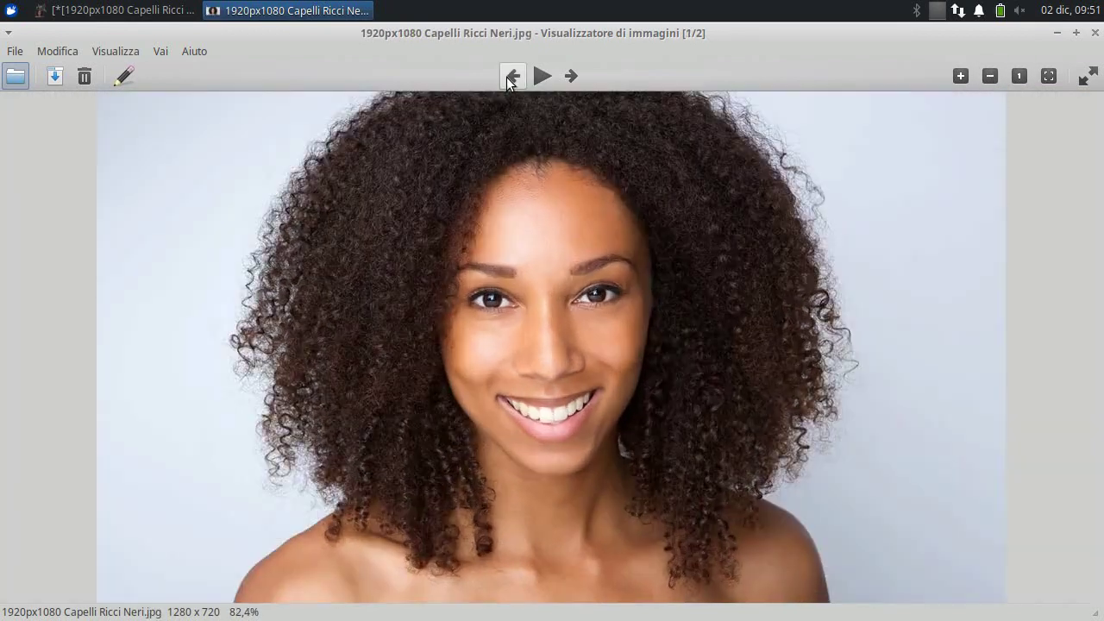
{"action": "left_click", "coordinate": [576, 76]}
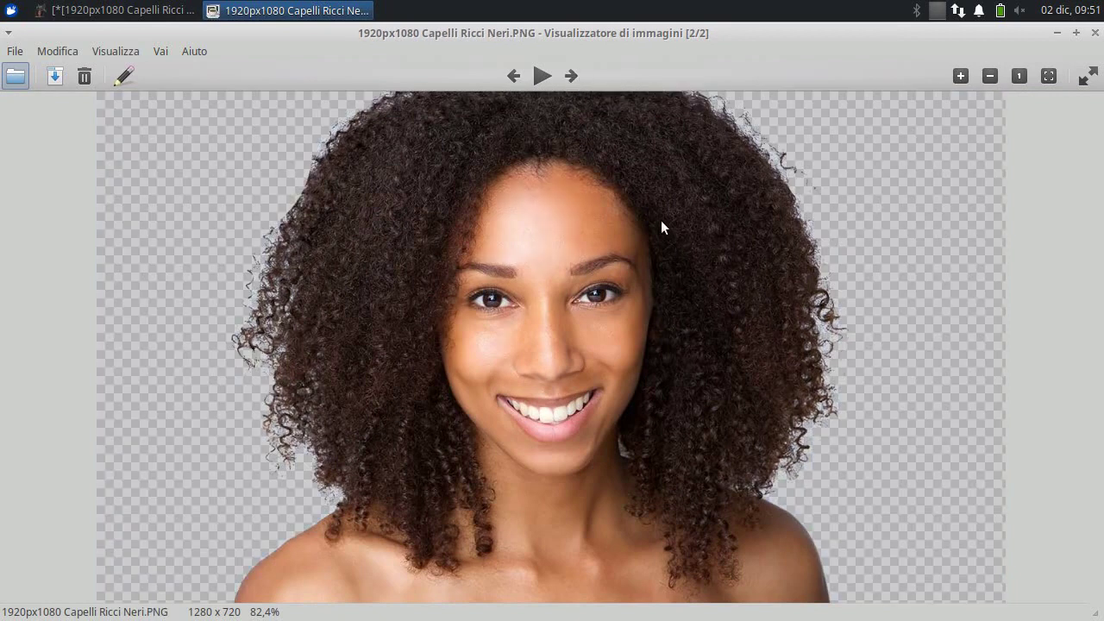
{"action": "left_click", "coordinate": [510, 77]}
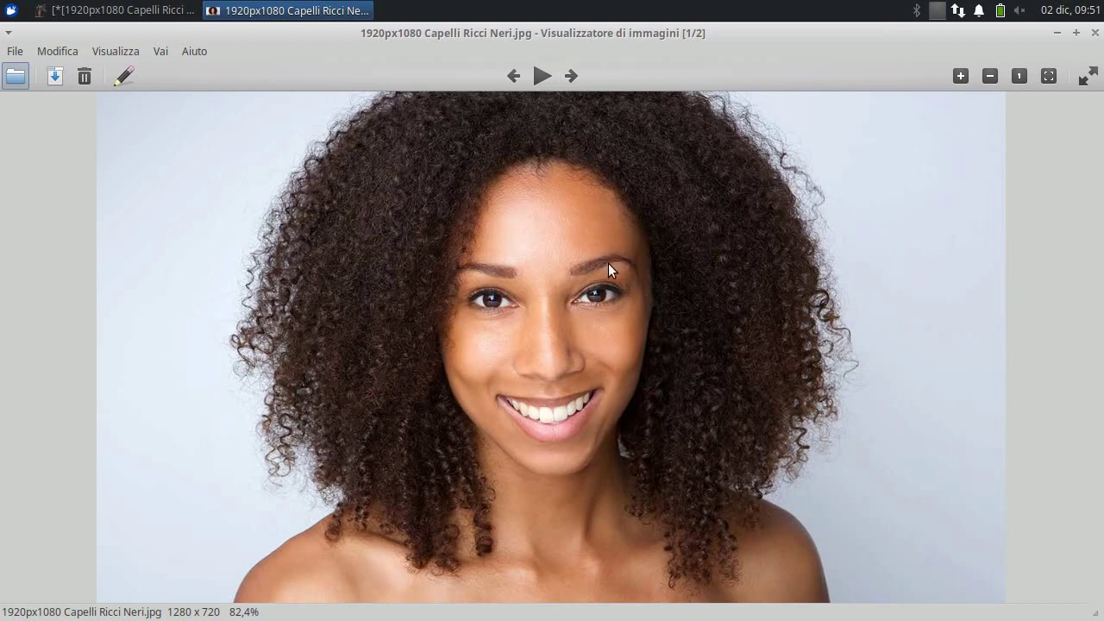
{"action": "left_click", "coordinate": [572, 74]}
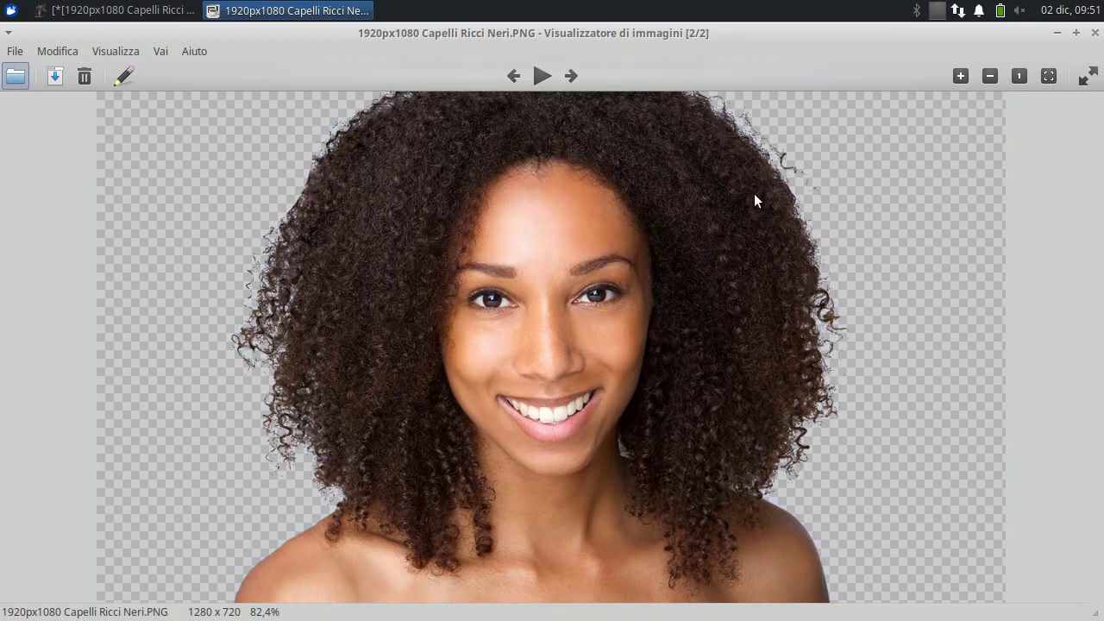
{"action": "right_click", "coordinate": [938, 11]}
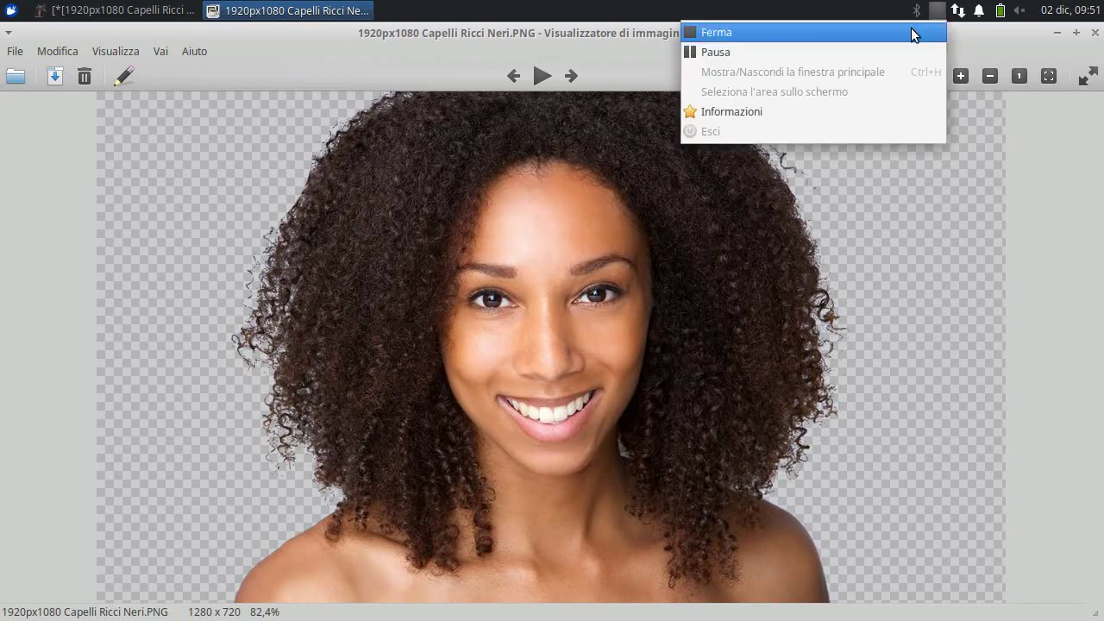